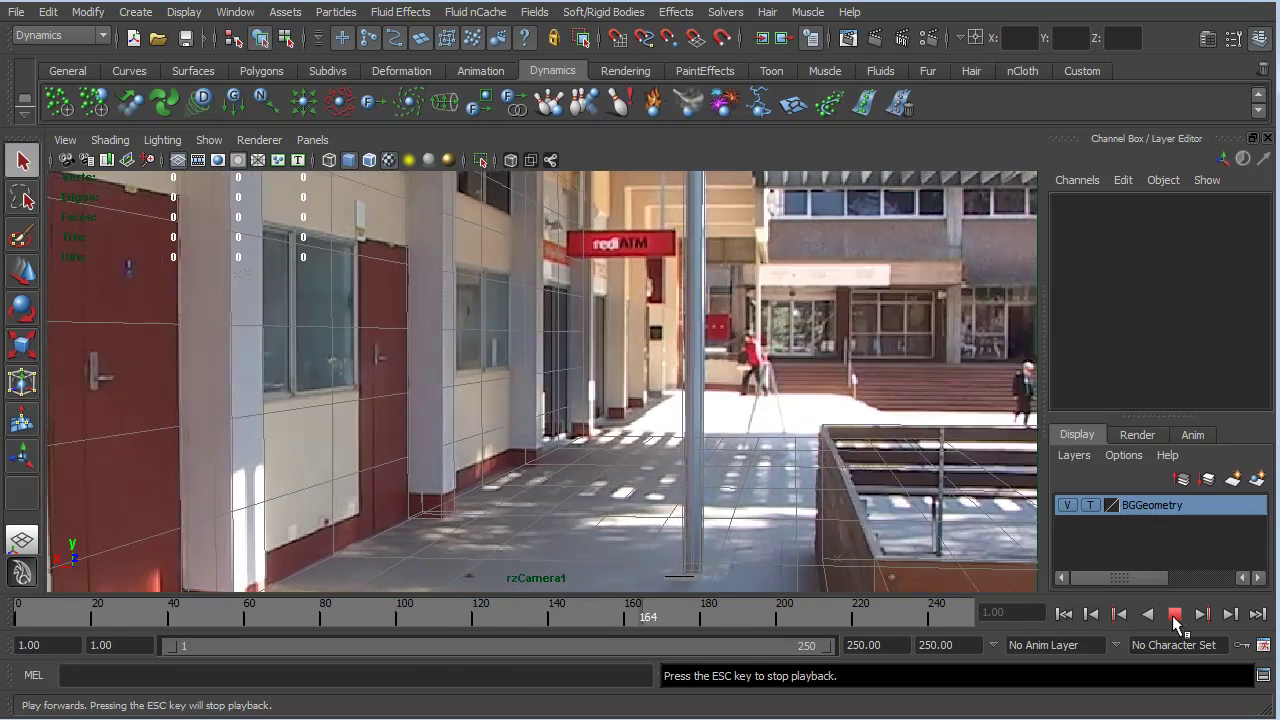
Stop playback, rewind to the first frame and jump around the timeline to examine how the ball's unbaked simulation behaves.
{"action": "left_click", "coordinate": [1175, 615]}
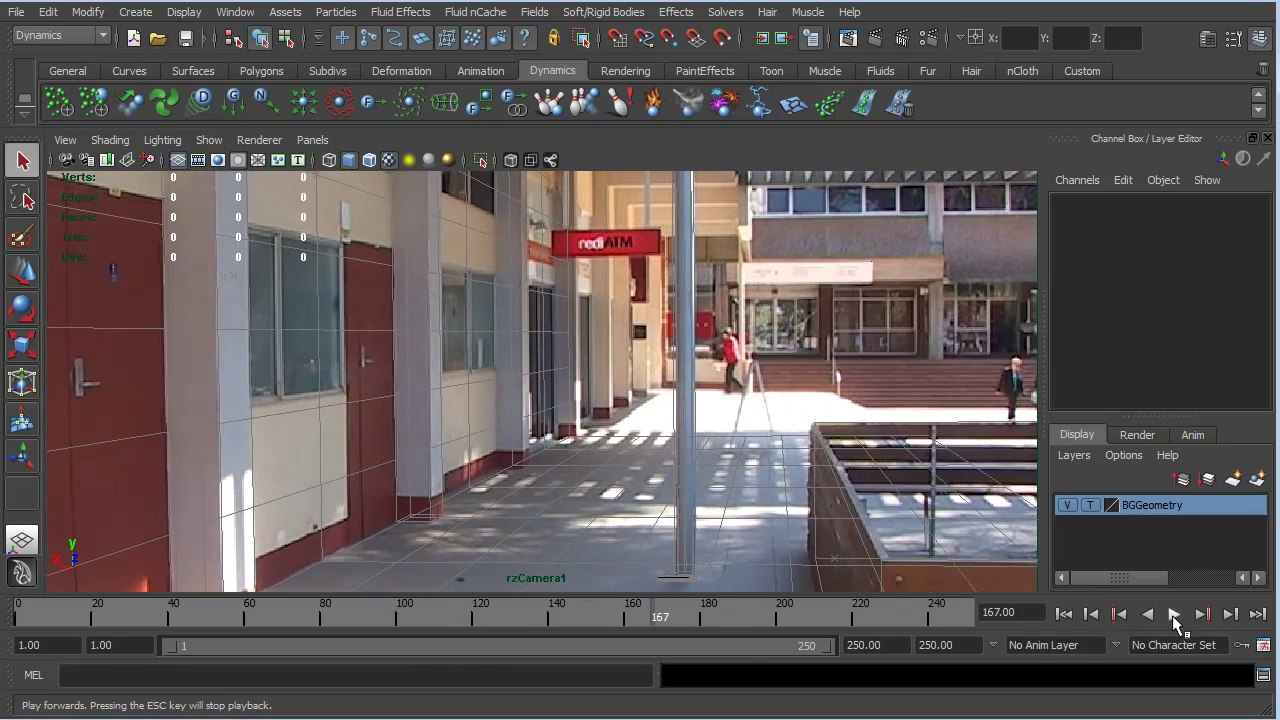
{"action": "left_click", "coordinate": [1063, 614]}
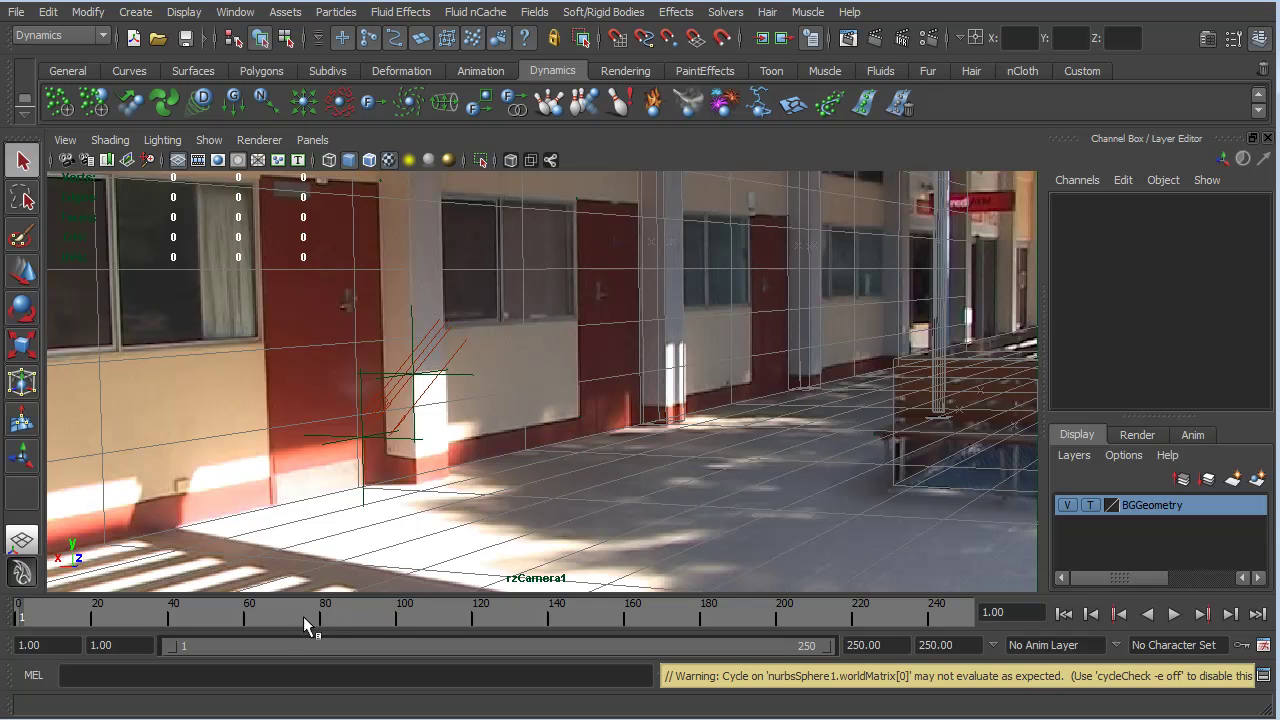
{"action": "left_click_drag", "start_coordinate": [290, 622], "coordinate": [366, 621]}
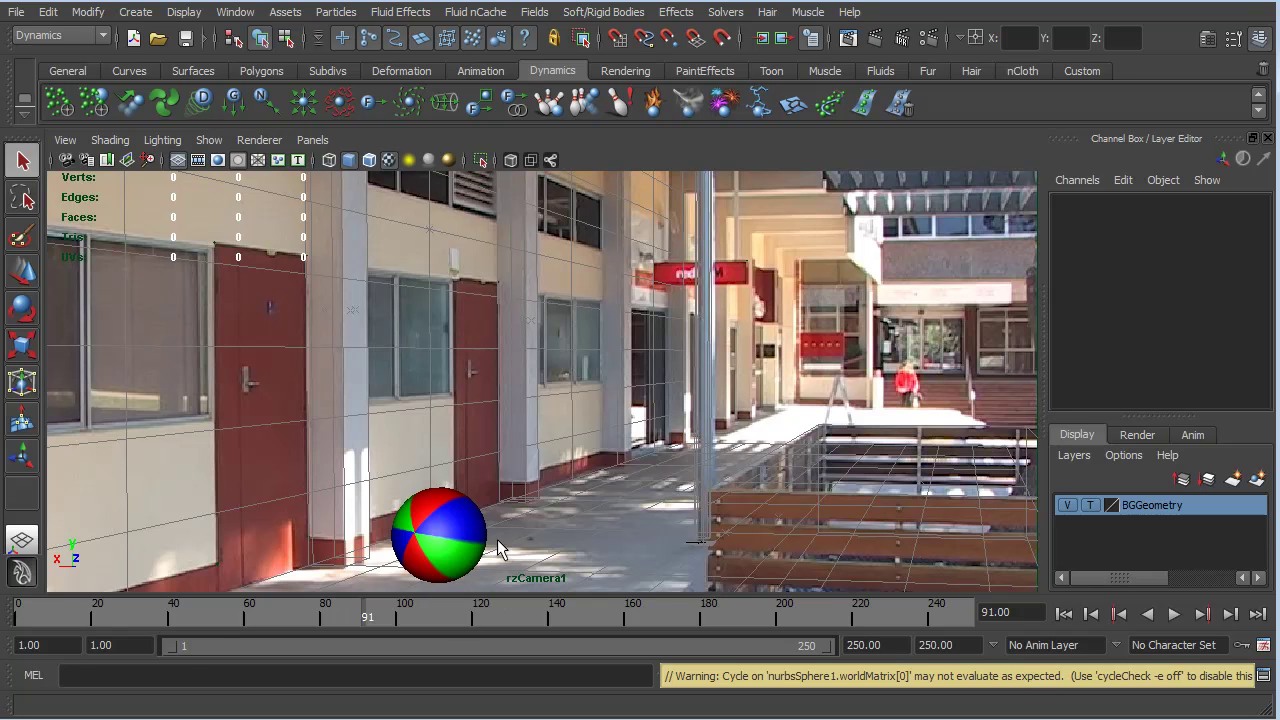
{"action": "left_click", "coordinate": [206, 618]}
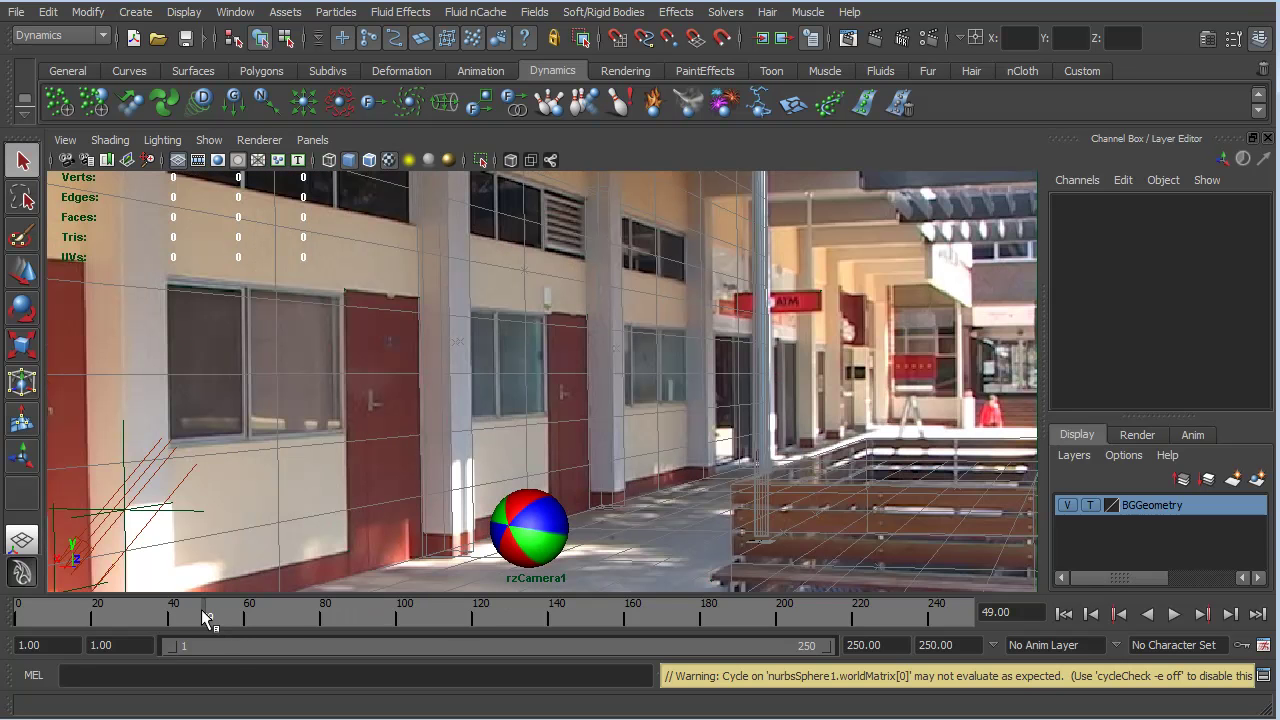
{"action": "left_click", "coordinate": [89, 620]}
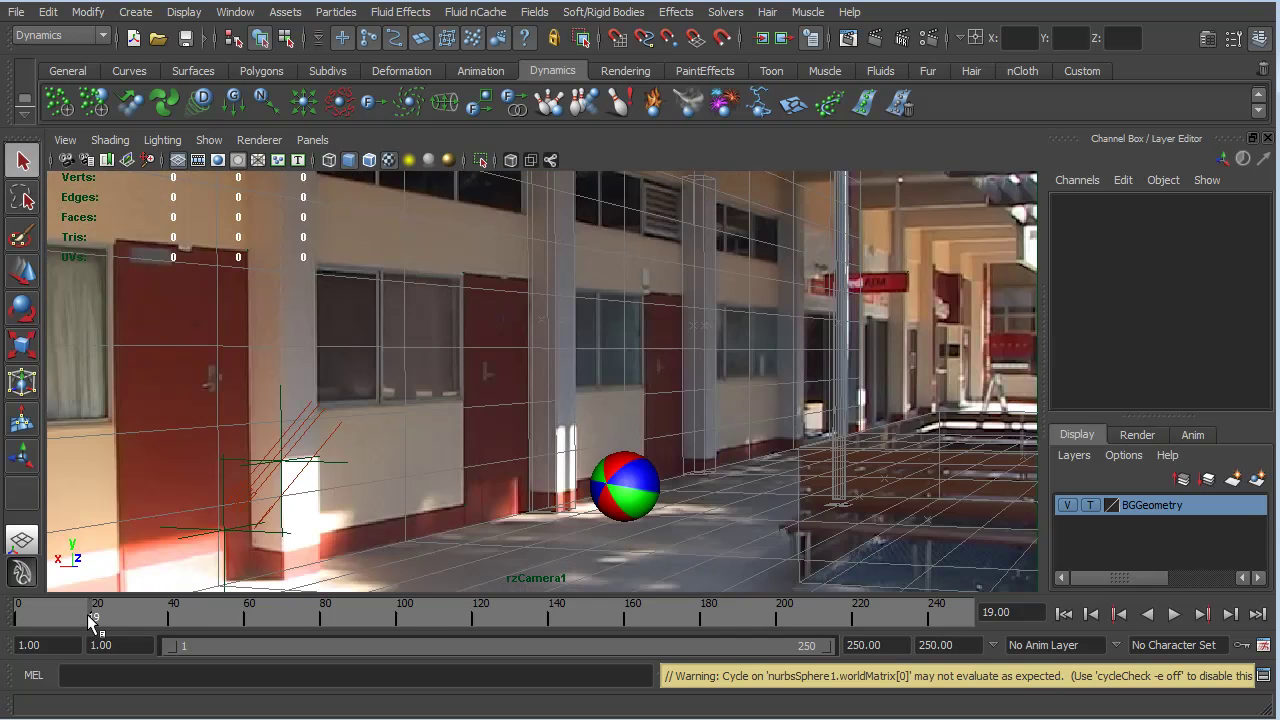
{"action": "left_click", "coordinate": [443, 617]}
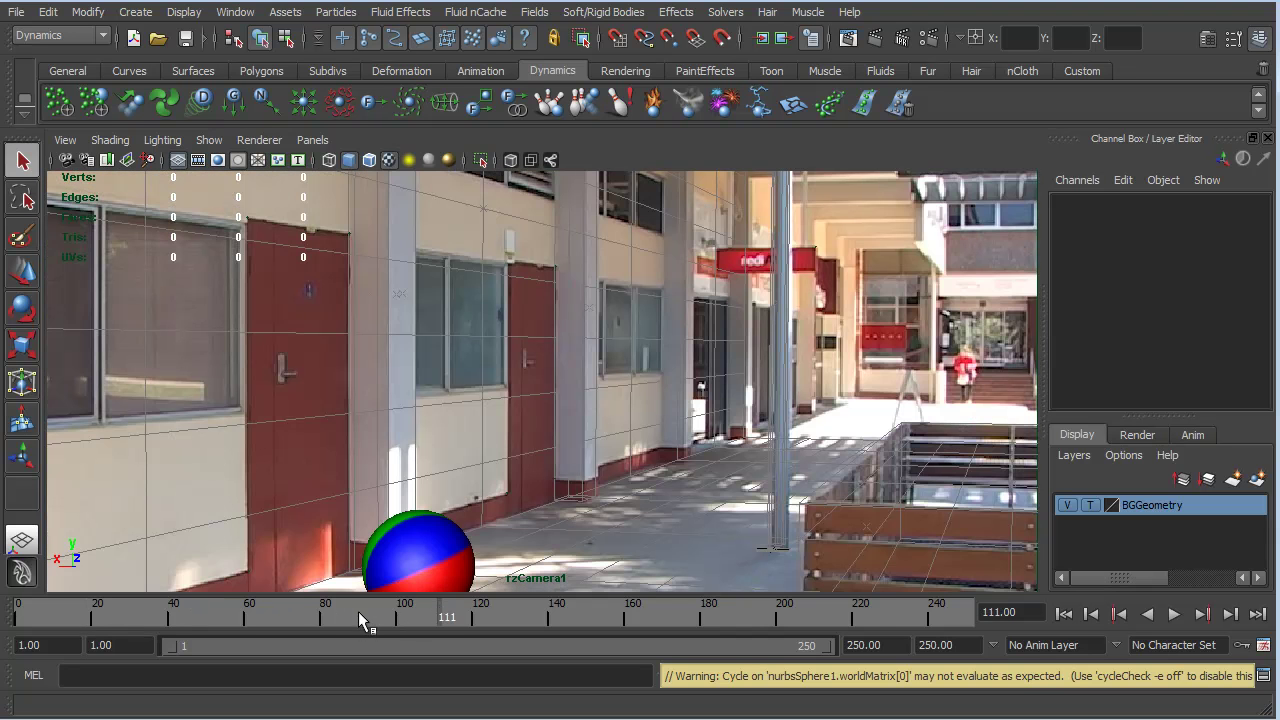
{"action": "left_click", "coordinate": [573, 617]}
{"action": "left_click", "coordinate": [258, 621]}
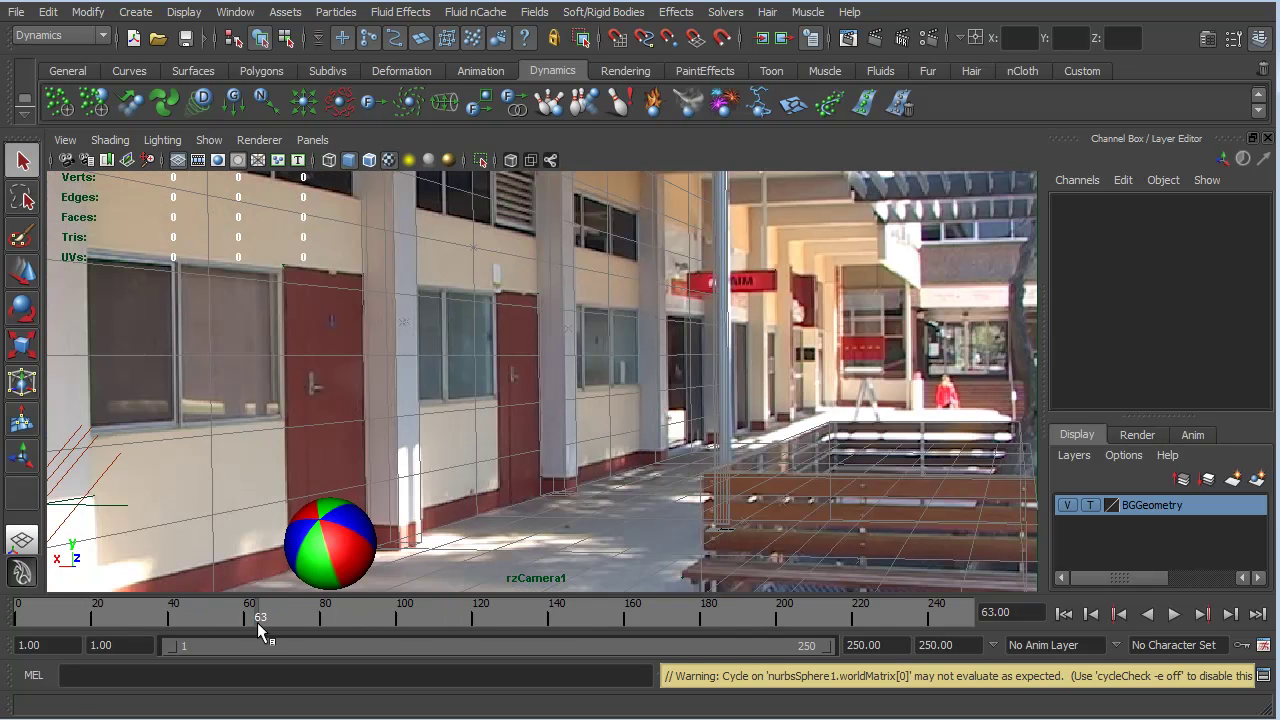
{"action": "left_click", "coordinate": [198, 614]}
{"action": "left_click", "coordinate": [129, 614]}
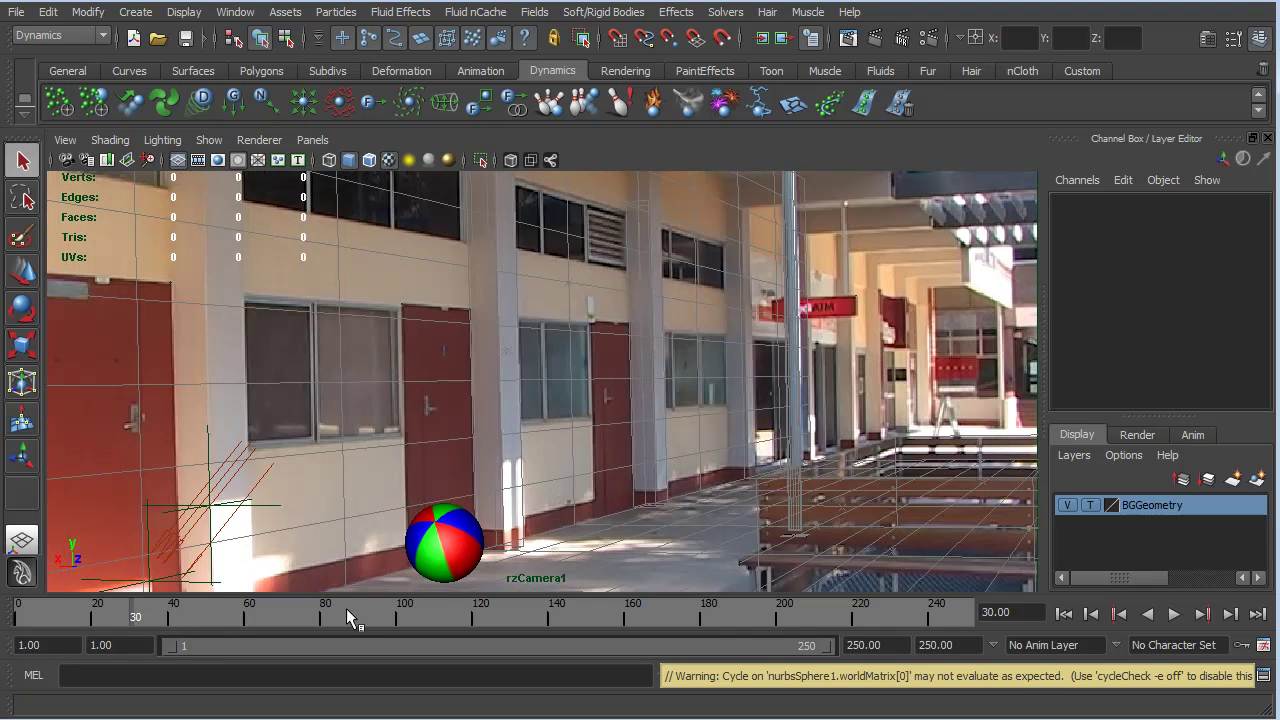
{"action": "left_click", "coordinate": [348, 613]}
{"action": "left_click", "coordinate": [90, 615]}
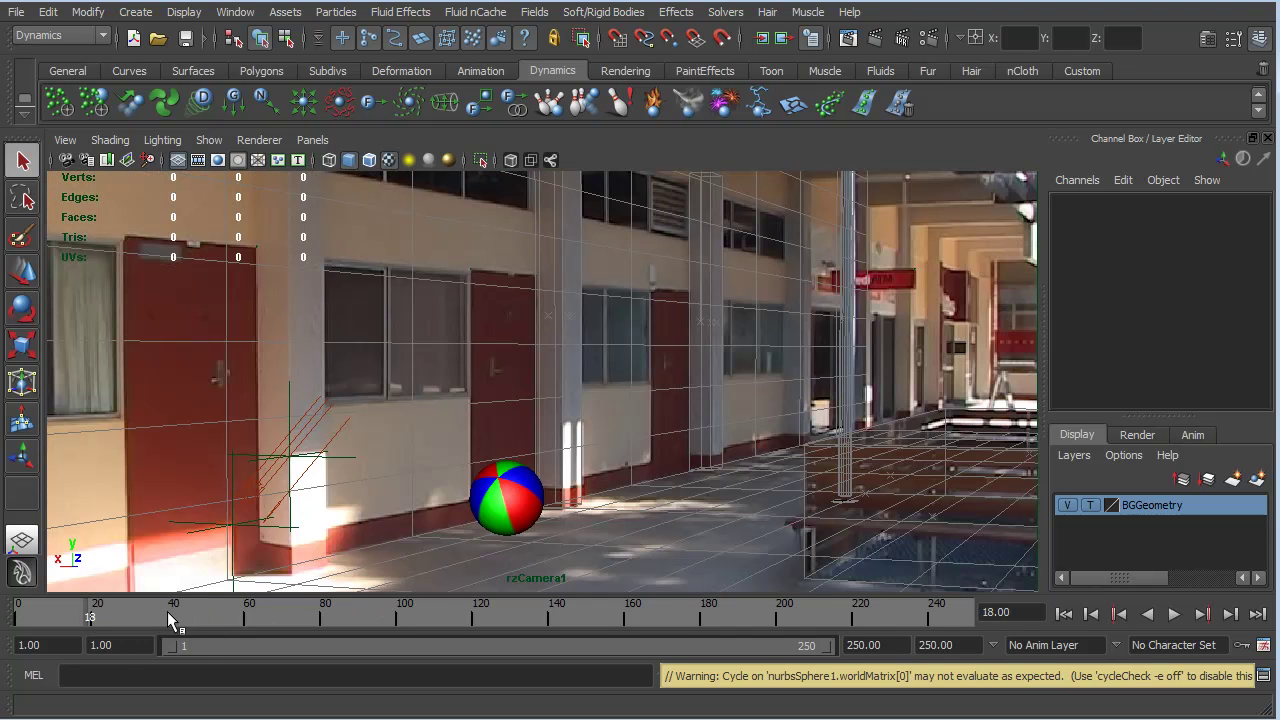
{"action": "left_click", "coordinate": [182, 615]}
{"action": "left_click", "coordinate": [364, 616]}
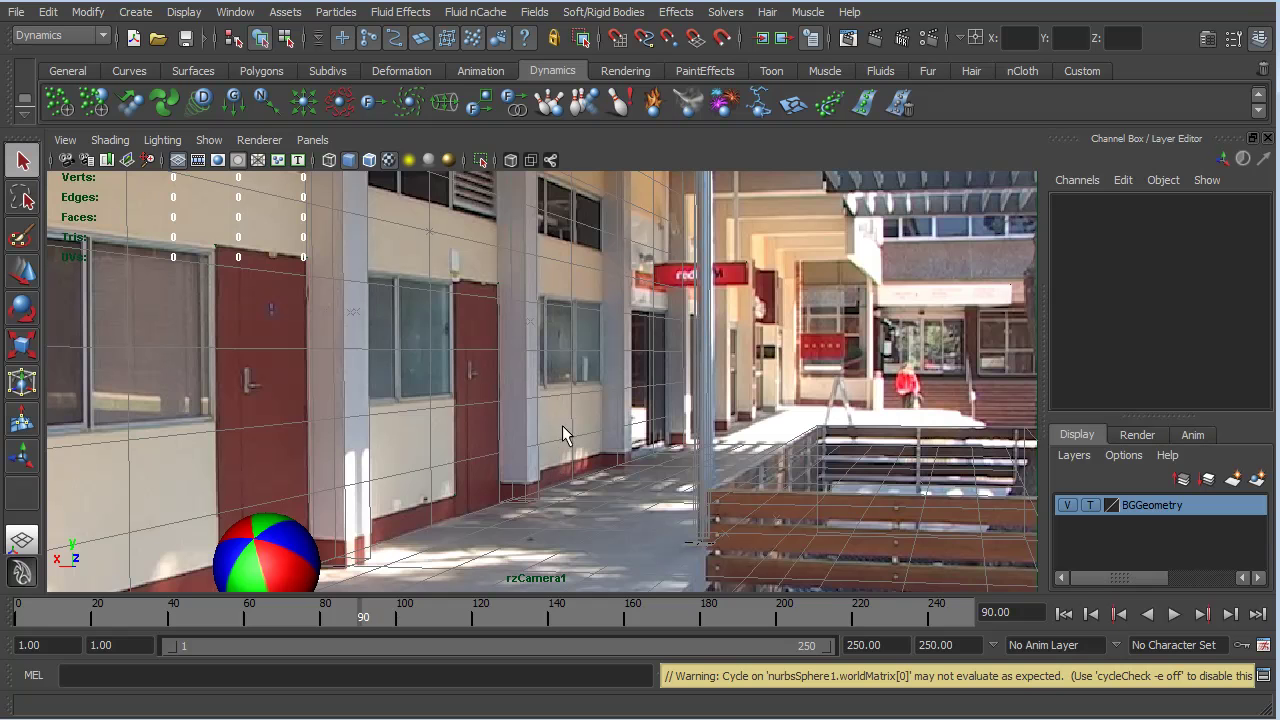
{"action": "left_click", "coordinate": [23, 614]}
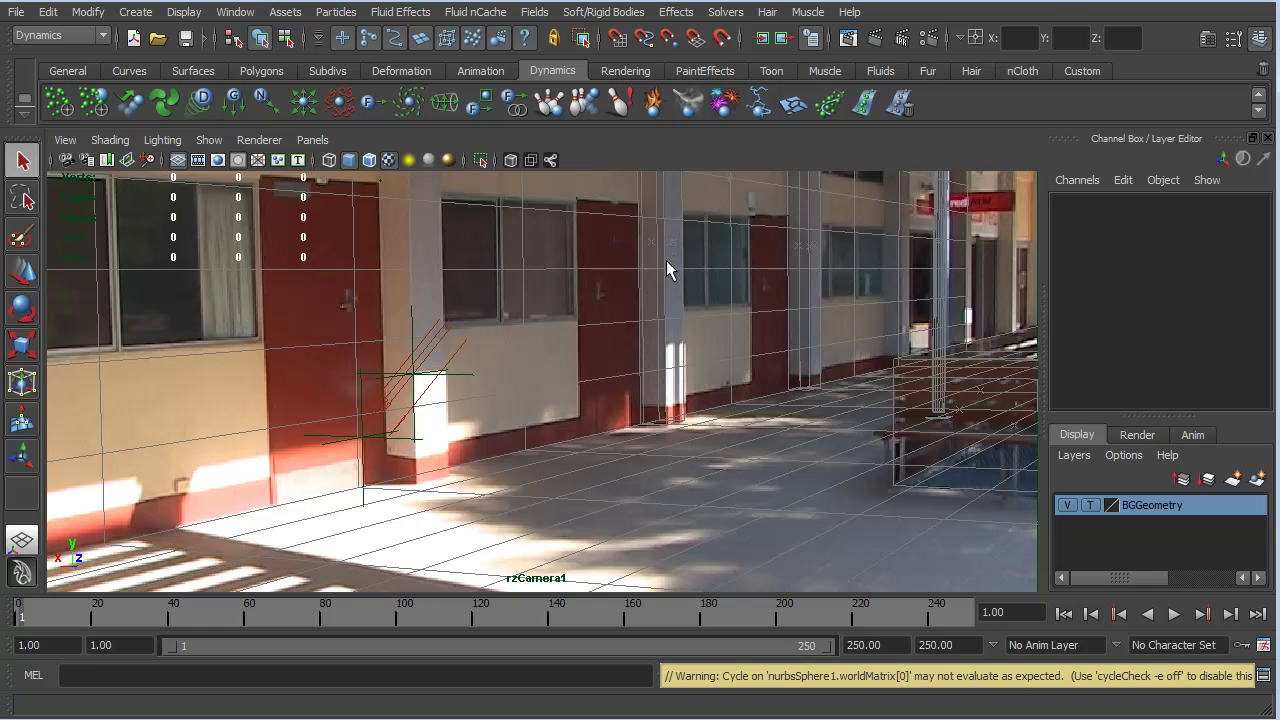
Open the Bake Simulation options and shift the dialog aside to uncover more of the scene.
{"action": "left_click", "coordinate": [606, 14]}
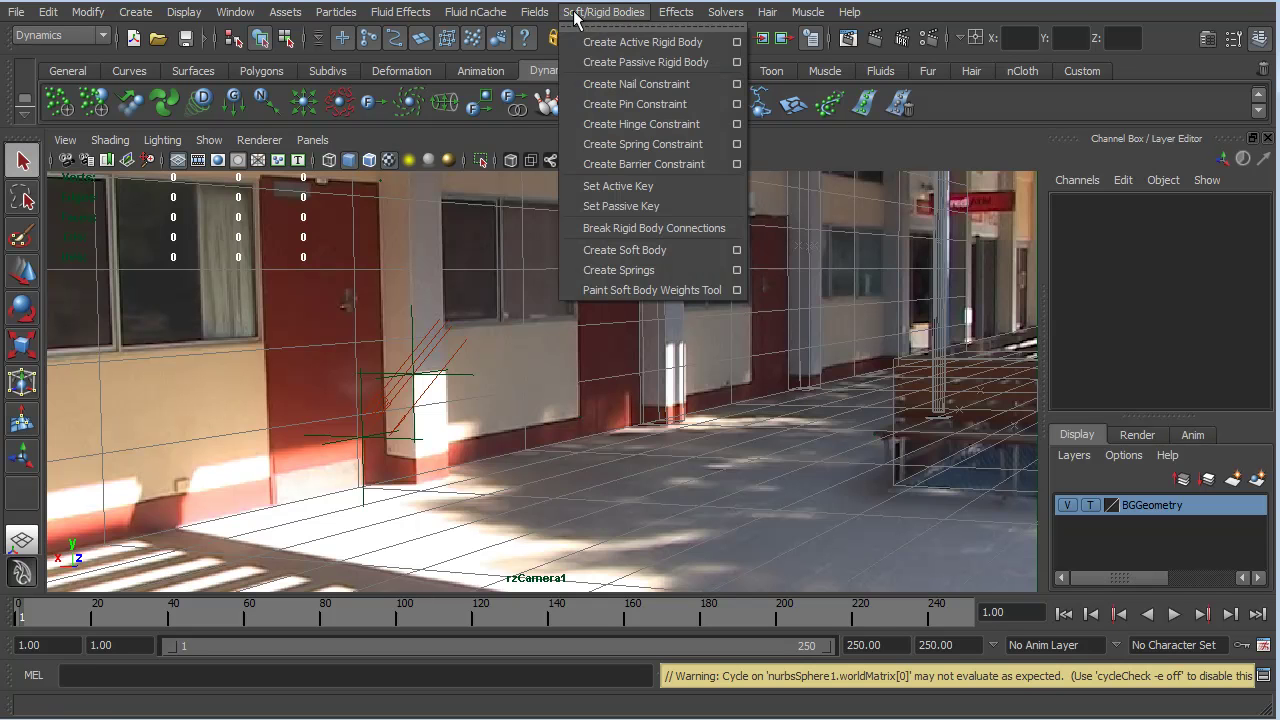
{"action": "mouse_move", "coordinate": [665, 16]}
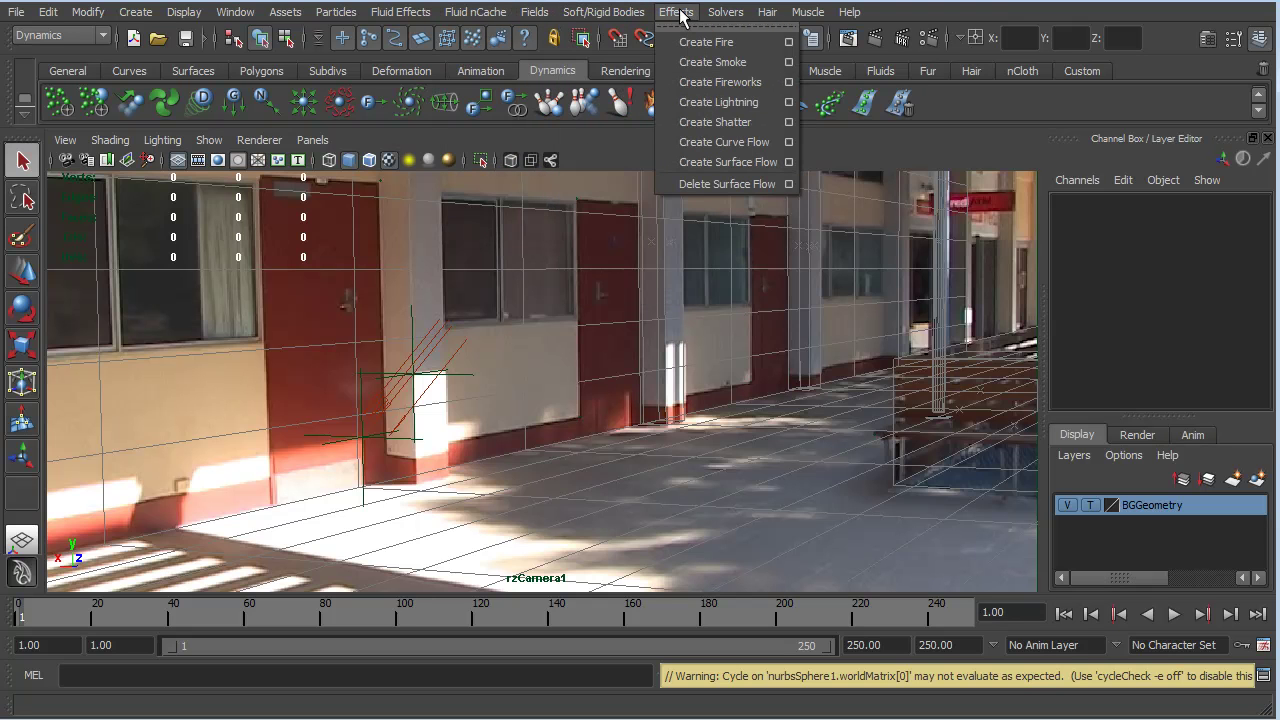
{"action": "mouse_move", "coordinate": [145, 17]}
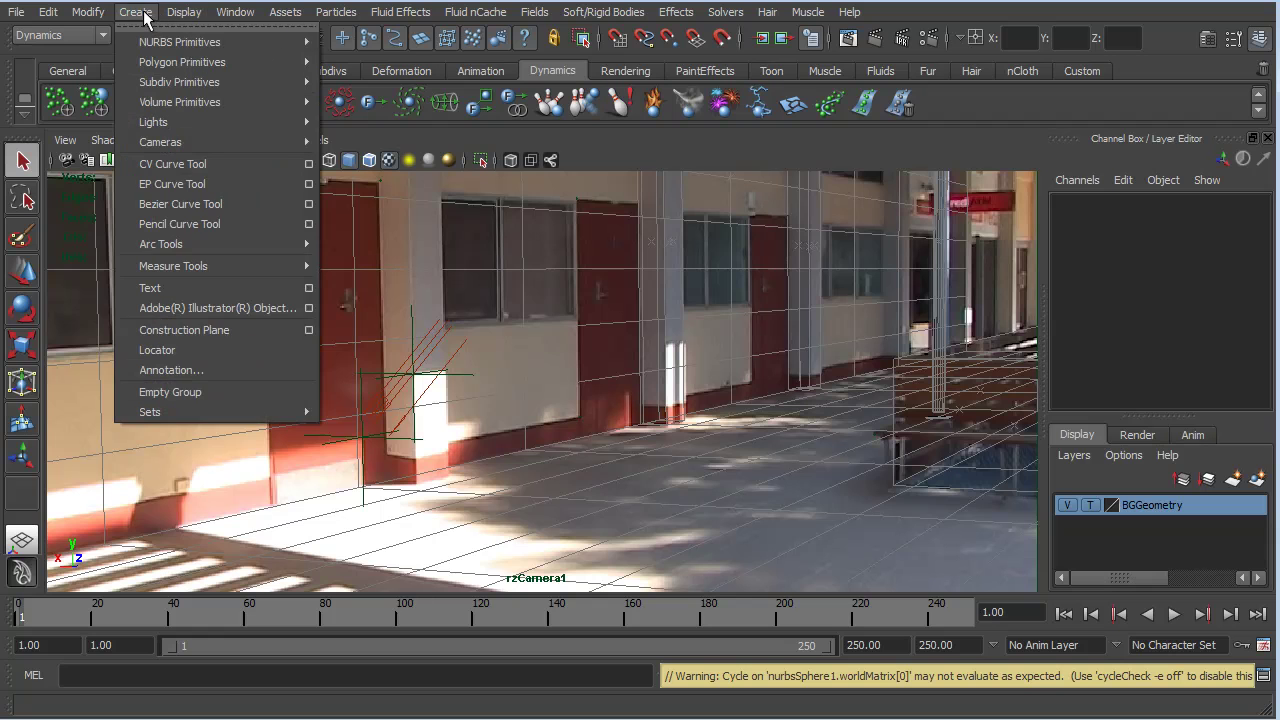
{"action": "mouse_move", "coordinate": [100, 16]}
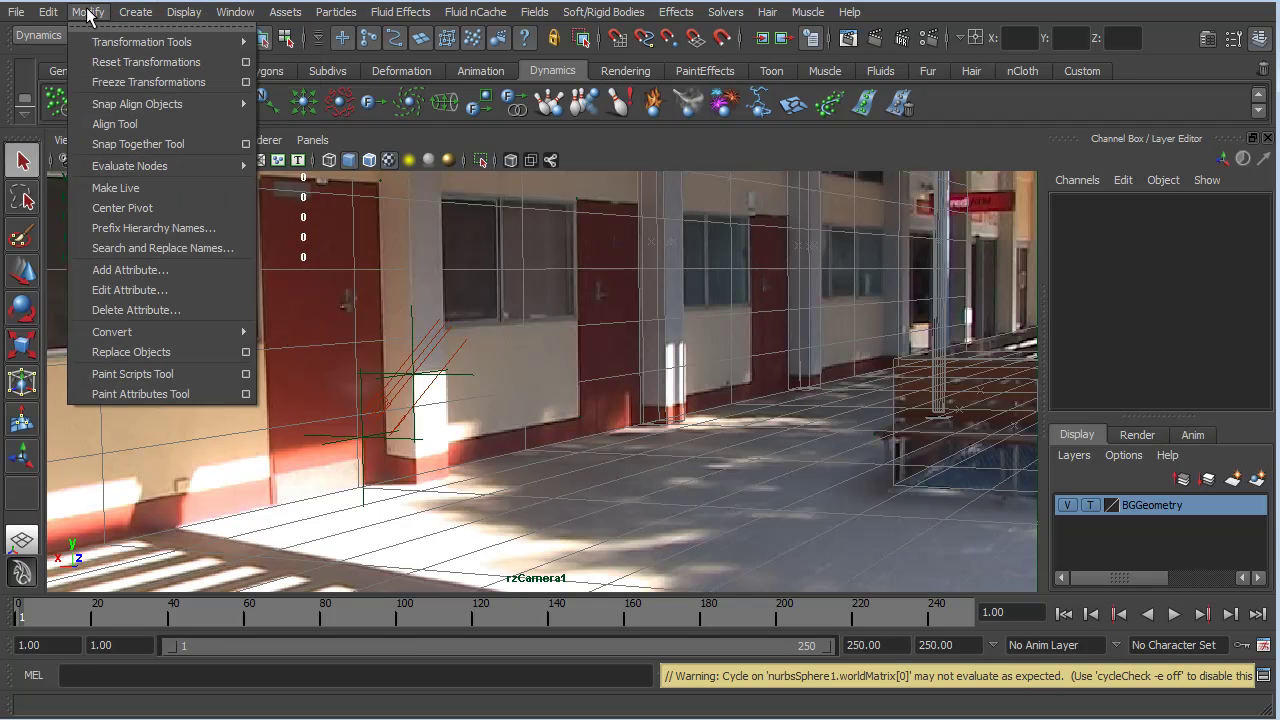
{"action": "mouse_move", "coordinate": [58, 15]}
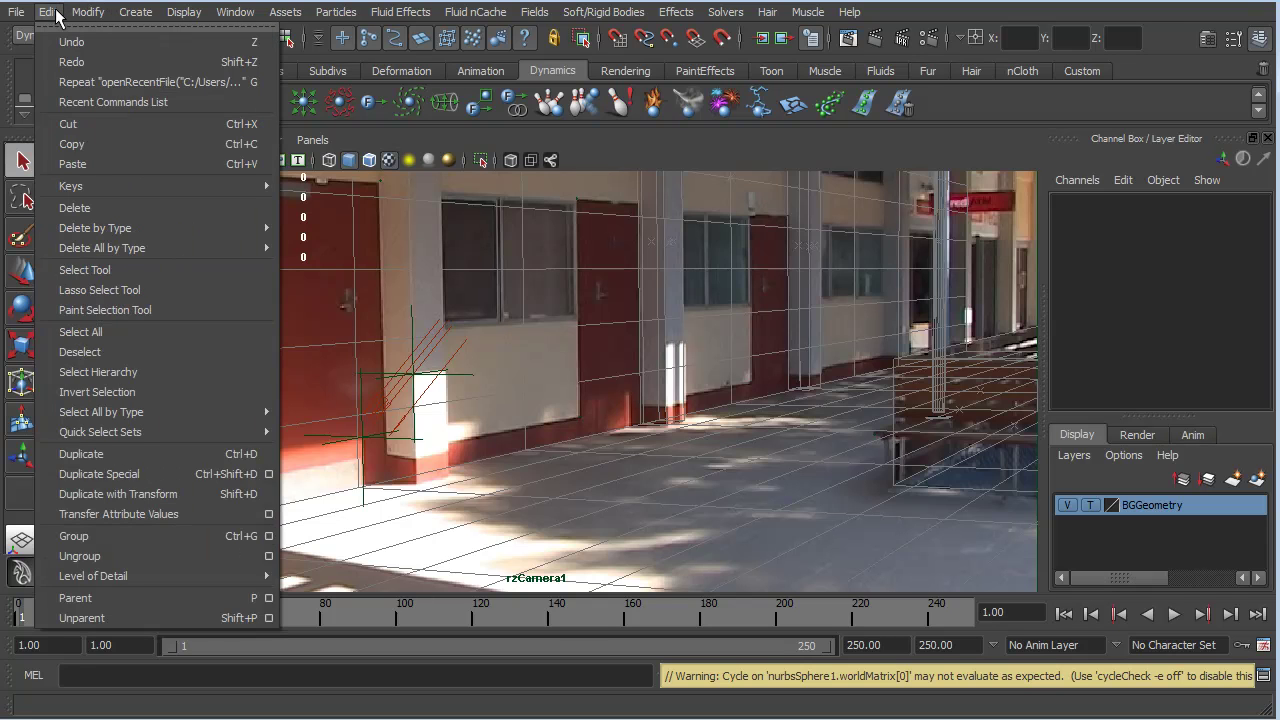
{"action": "mouse_move", "coordinate": [76, 188]}
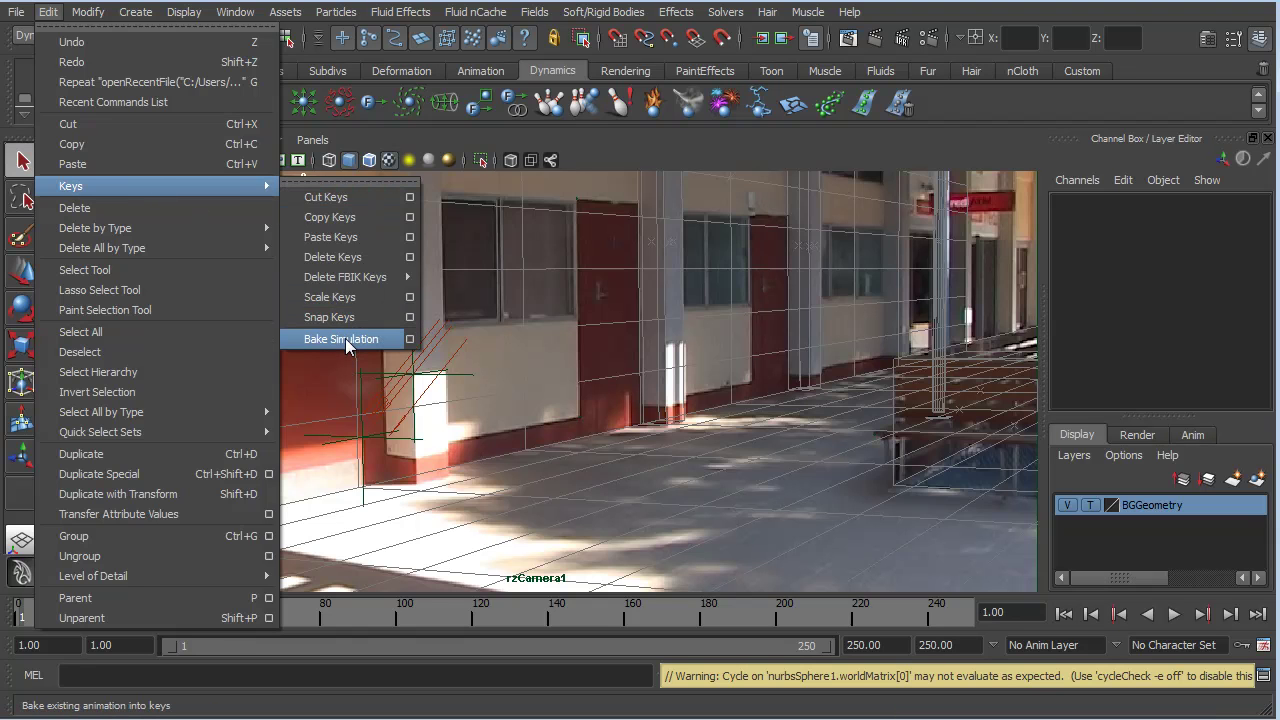
{"action": "left_click", "coordinate": [412, 340]}
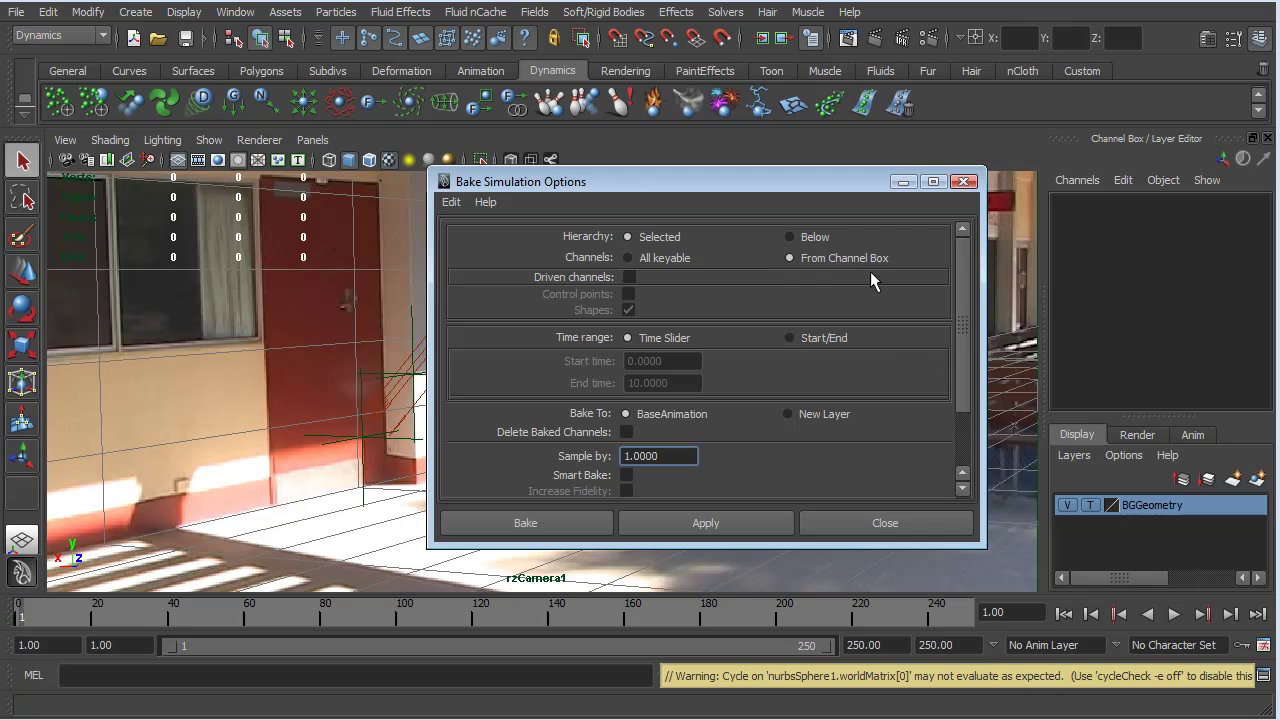
{"action": "left_click_drag", "start_coordinate": [857, 178], "coordinate": [612, 169]}
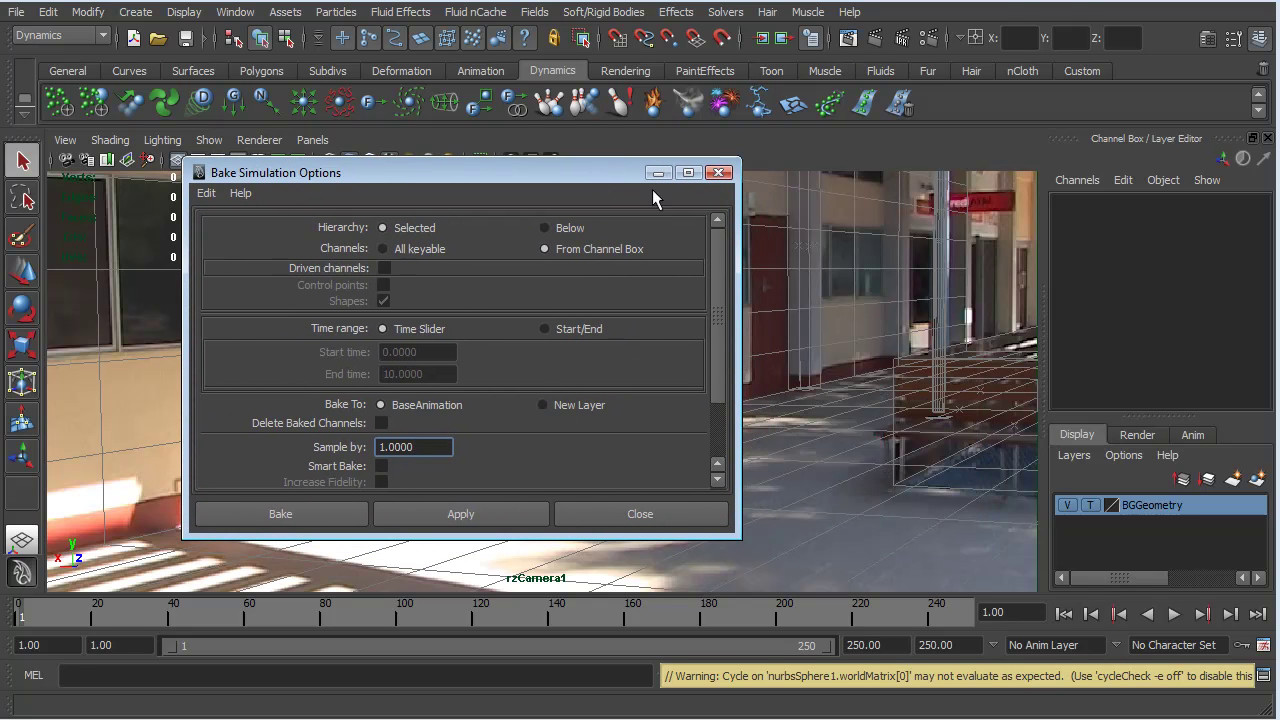
Play the simulation to frame 27, uncover the ball, and select it with its Translate and Rotate X, Y and Z channels.
{"action": "left_click", "coordinate": [1175, 614]}
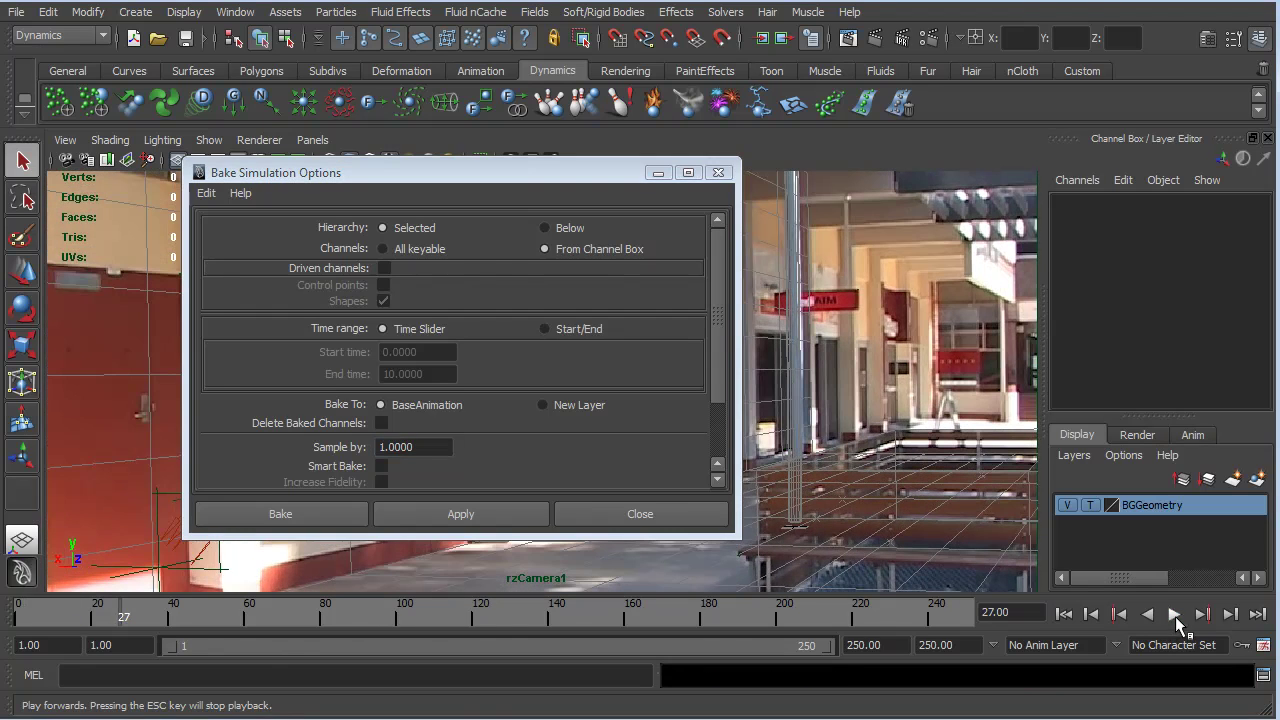
{"action": "left_click", "coordinate": [1175, 614]}
{"action": "left_click_drag", "start_coordinate": [553, 175], "coordinate": [432, 189]}
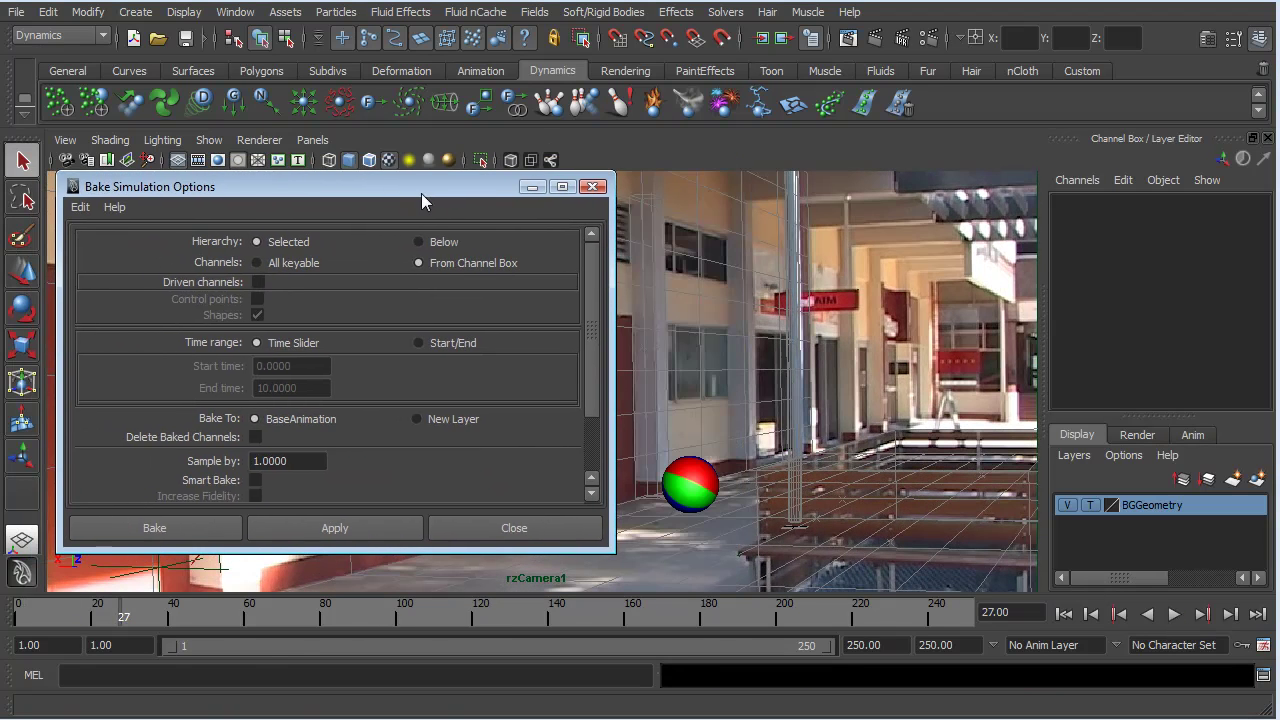
{"action": "left_click", "coordinate": [704, 489]}
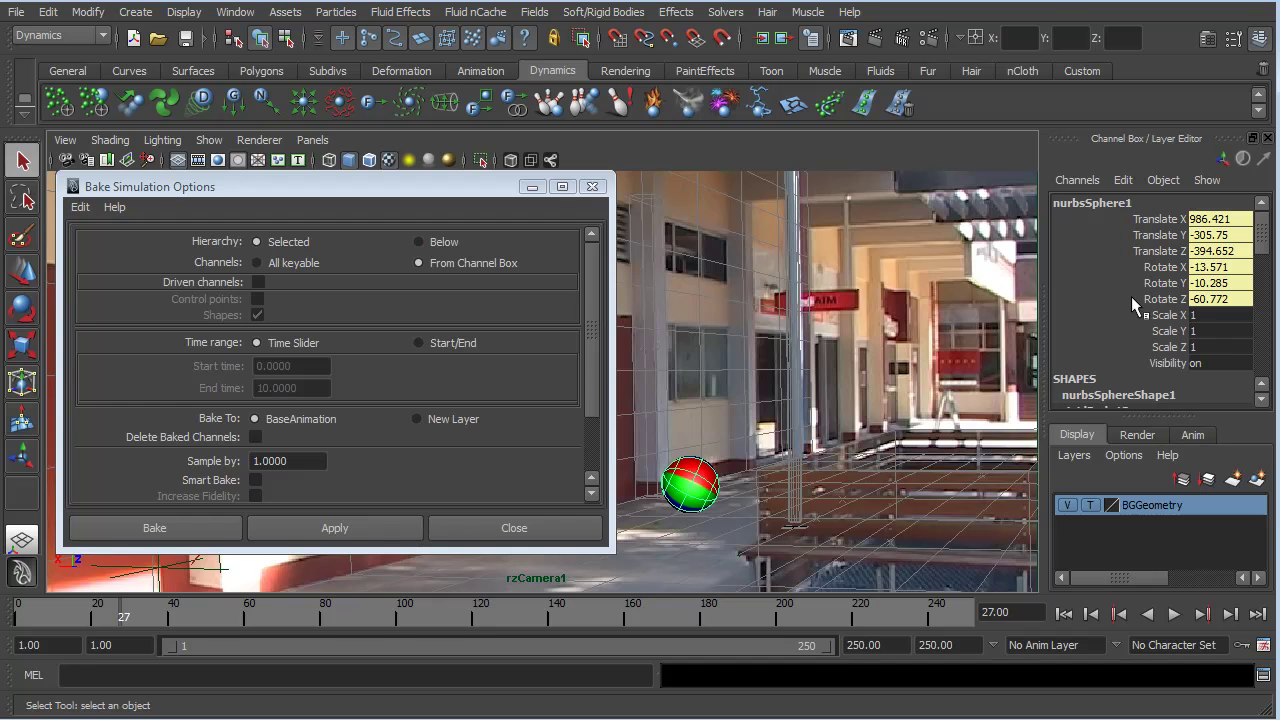
{"action": "left_click_drag", "start_coordinate": [1176, 222], "coordinate": [1168, 302]}
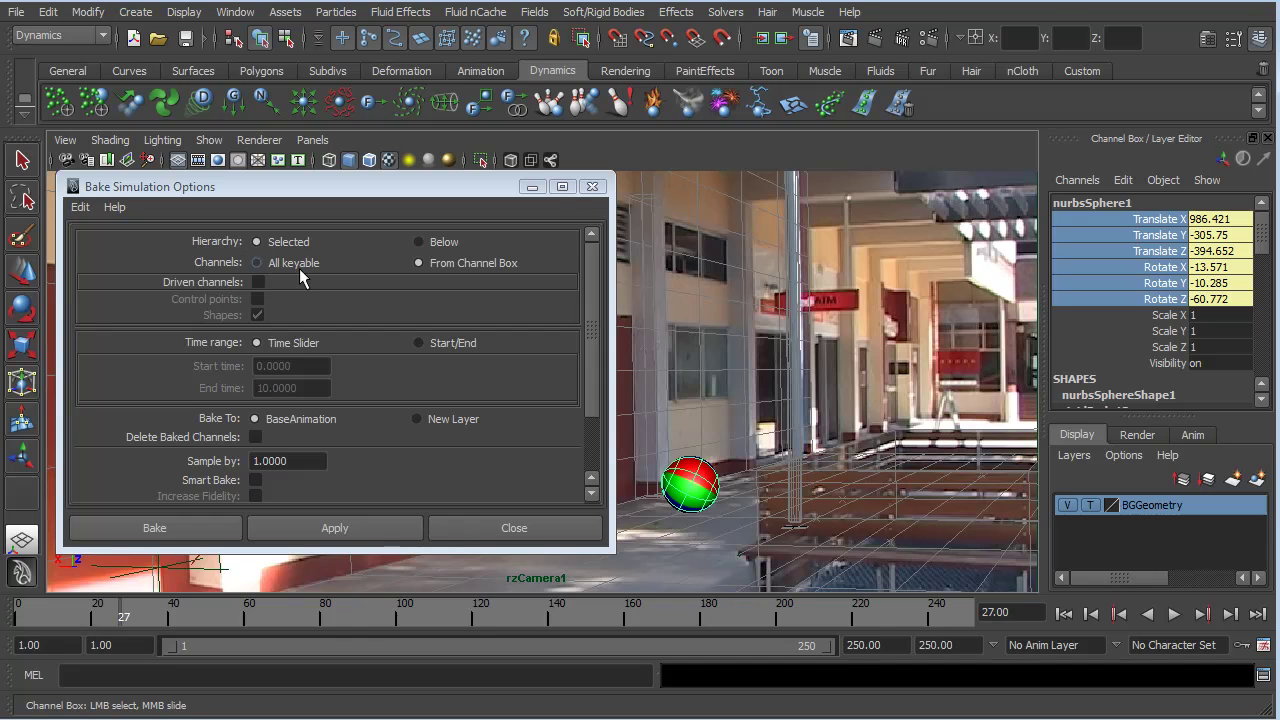
Review the remaining bake options and bake the ball's selected channels over the time slider range, sampling by 1.
{"action": "left_click", "coordinate": [172, 186]}
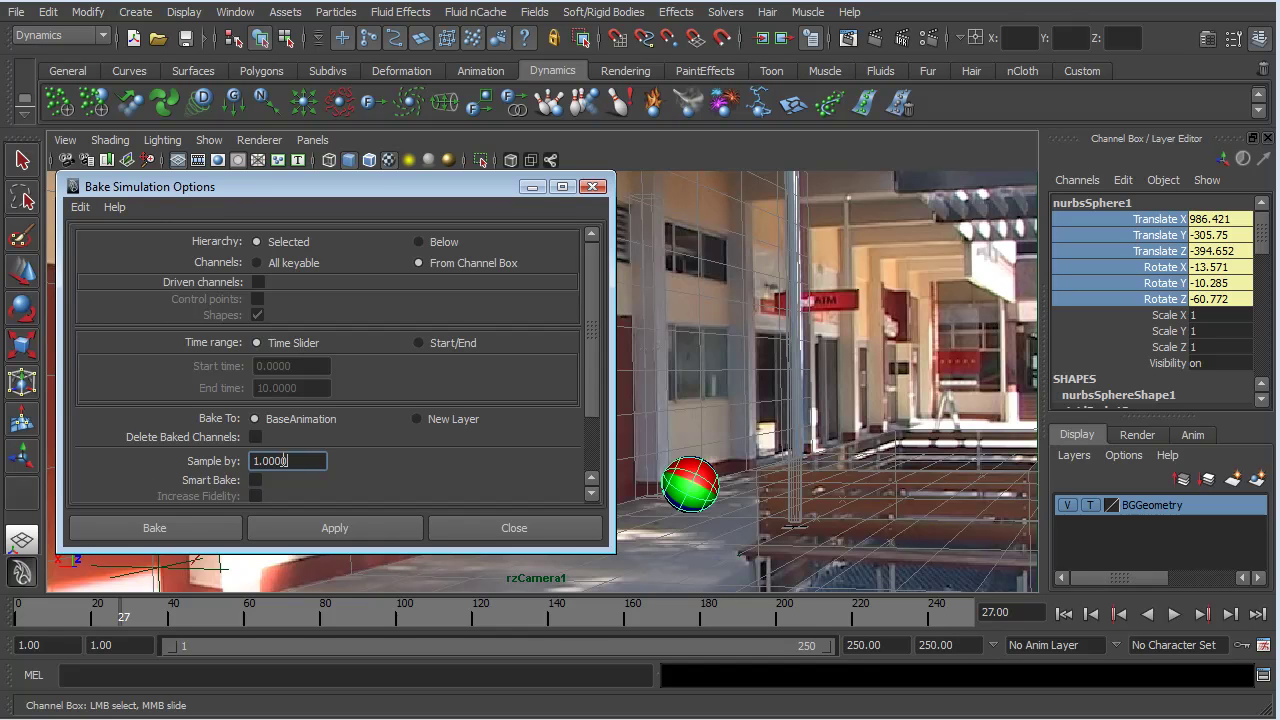
{"action": "left_click", "coordinate": [302, 460]}
{"action": "left_click_drag", "start_coordinate": [592, 325], "coordinate": [599, 410]}
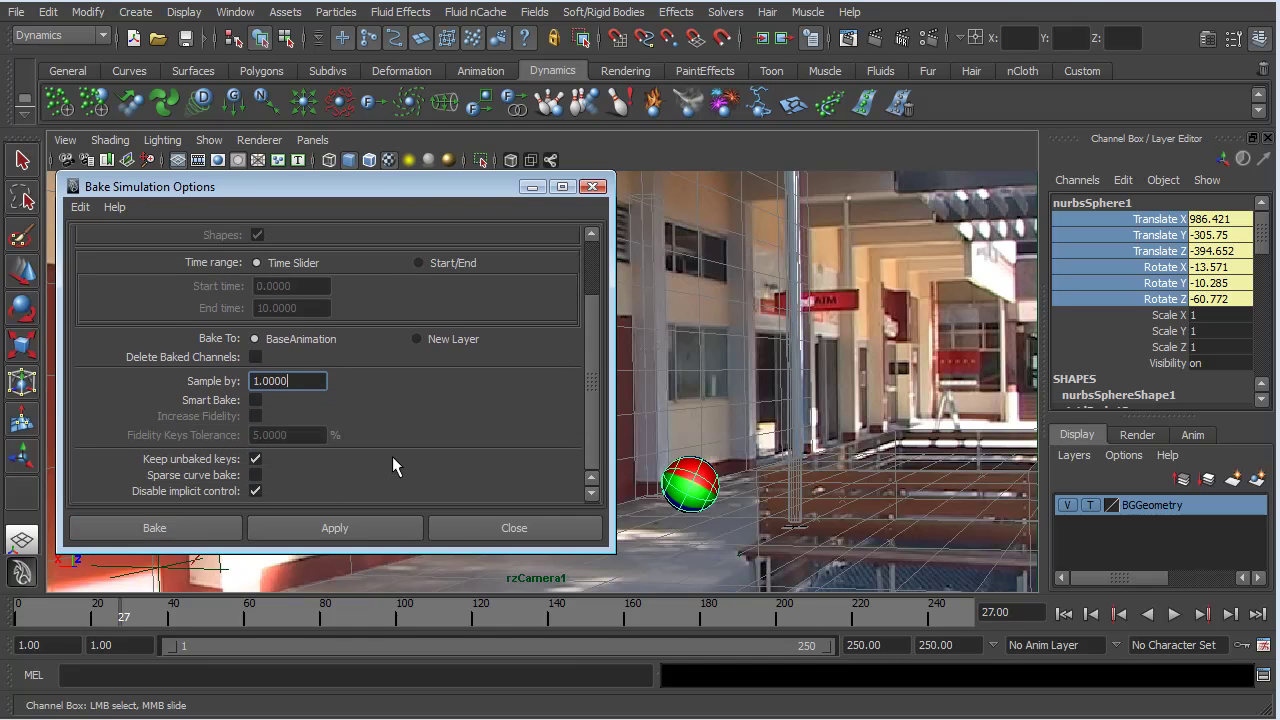
{"action": "left_click", "coordinate": [186, 530]}
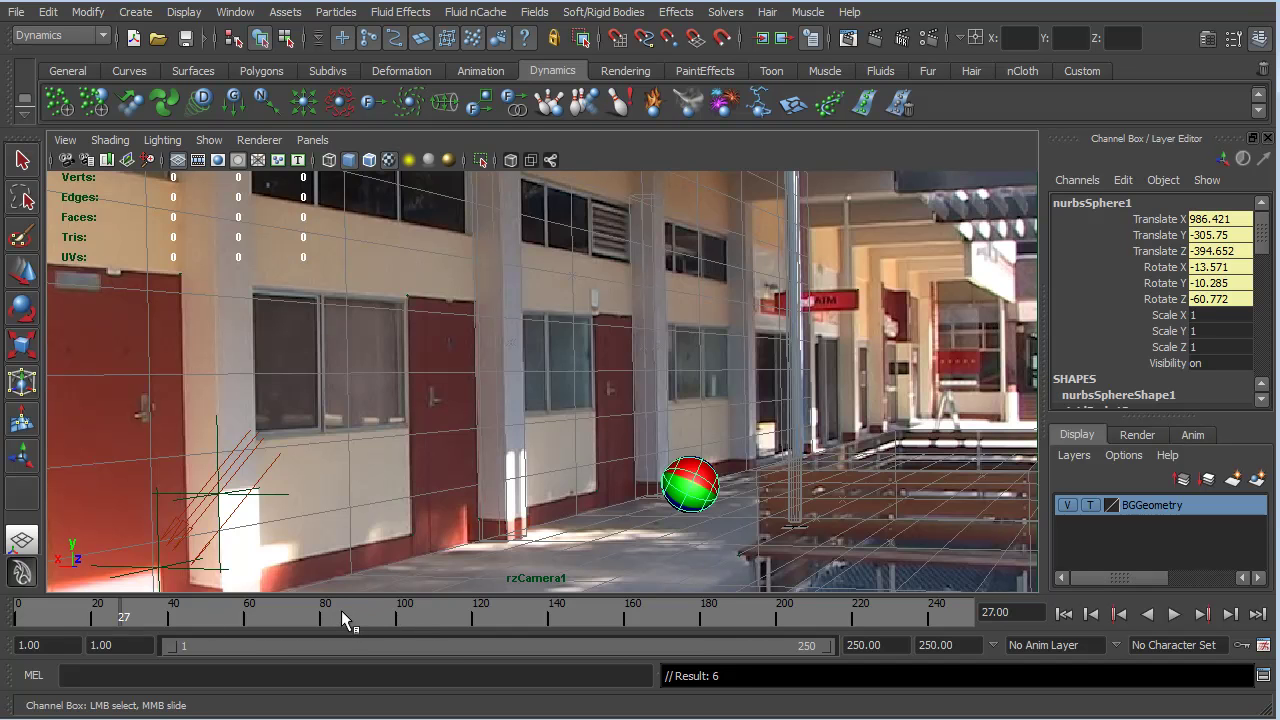
Jump and scrub between frames on the timeline to check the ball's baked motion.
{"action": "left_click", "coordinate": [343, 612]}
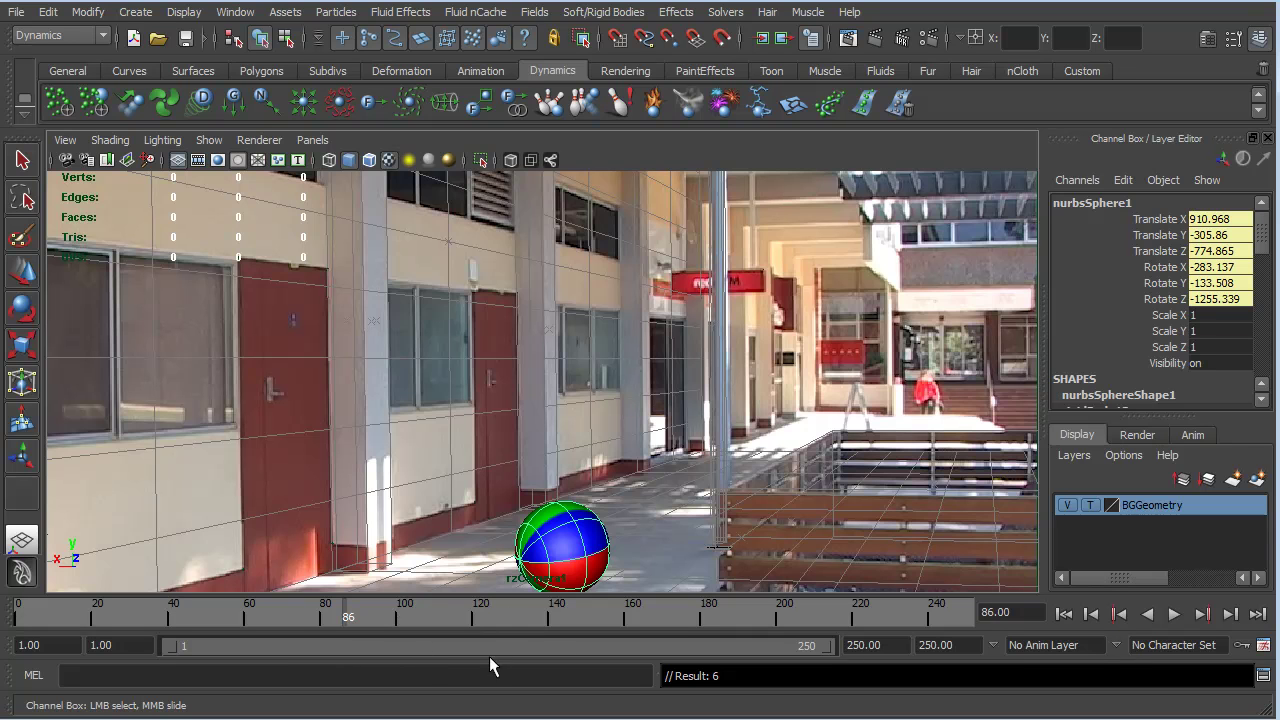
{"action": "left_click", "coordinate": [665, 609]}
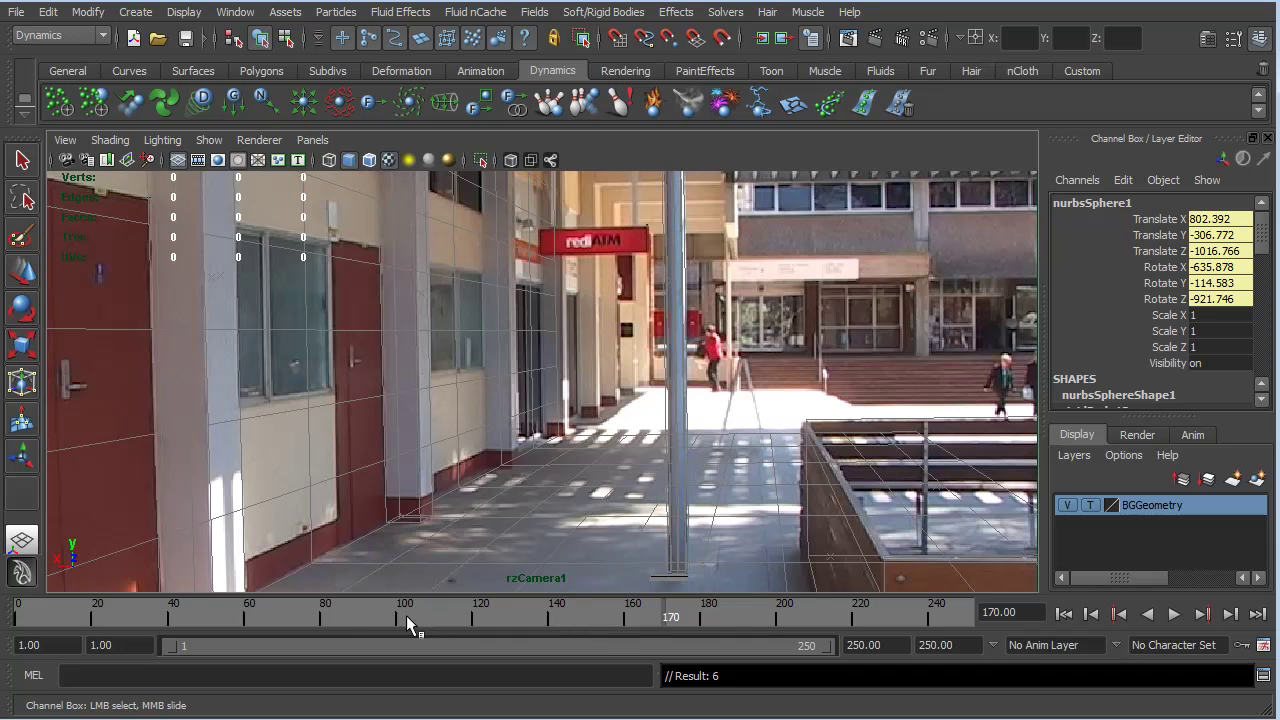
{"action": "left_click", "coordinate": [349, 612]}
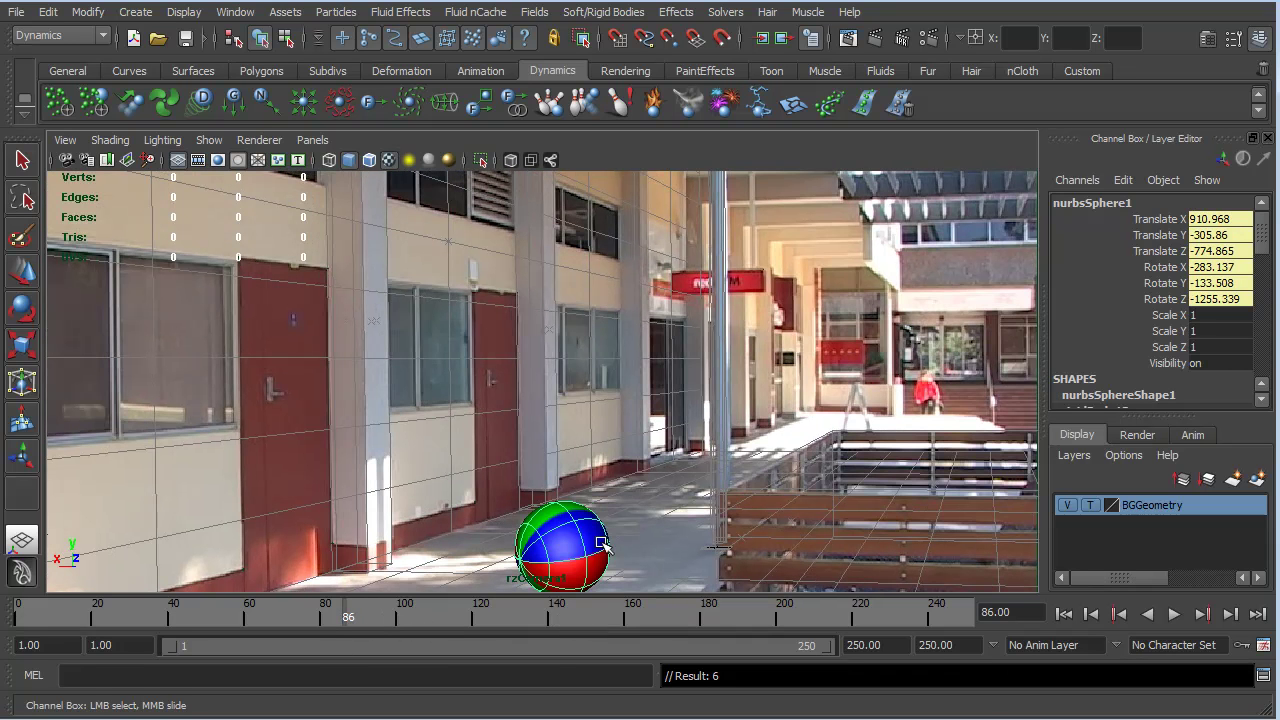
{"action": "left_click_drag", "start_coordinate": [349, 619], "coordinate": [571, 614]}
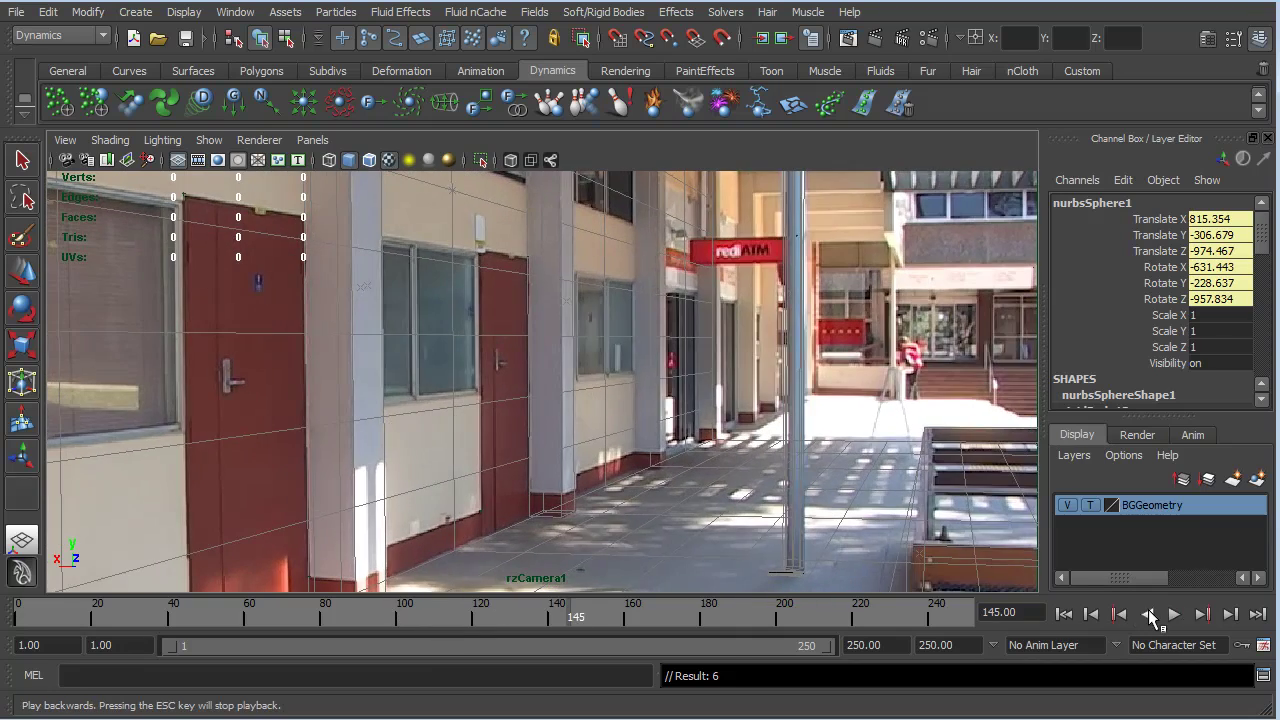
Play the baked animation backwards, rewind to the first frame and play it forwards to check the motion.
{"action": "left_click", "coordinate": [1148, 615]}
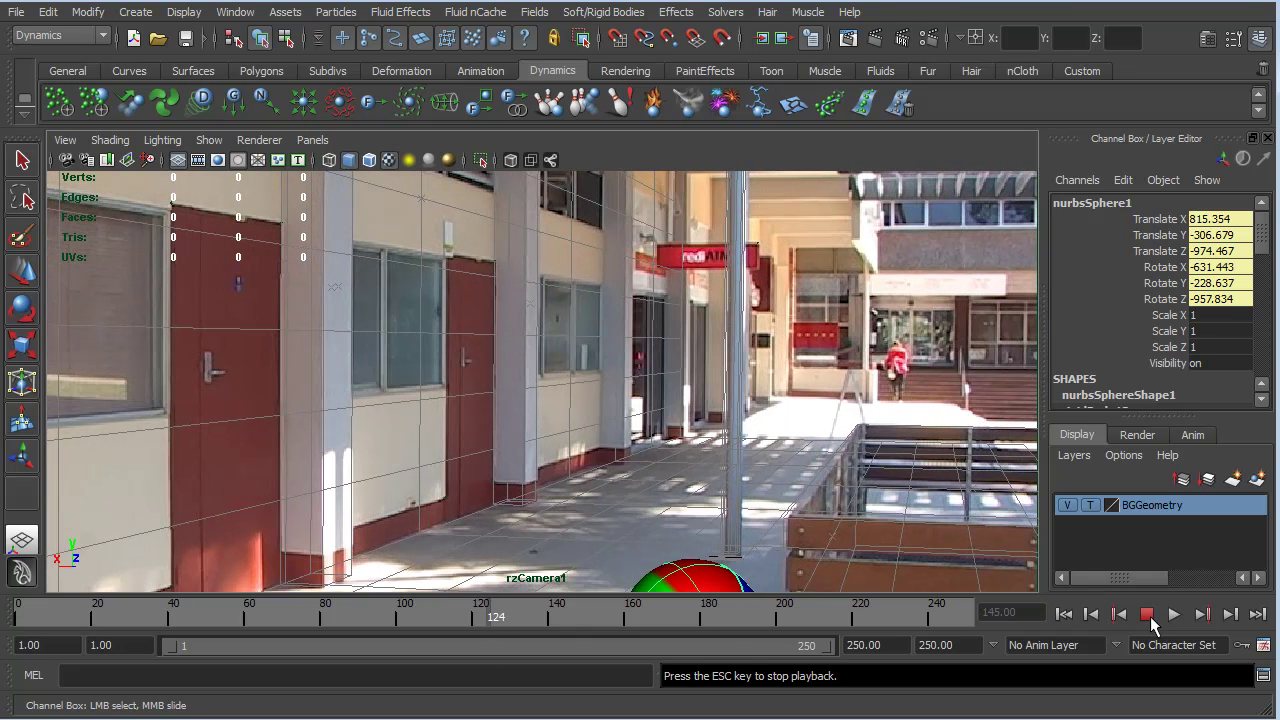
{"action": "left_click", "coordinate": [1147, 614]}
{"action": "left_click", "coordinate": [1064, 614]}
{"action": "left_click", "coordinate": [1173, 614]}
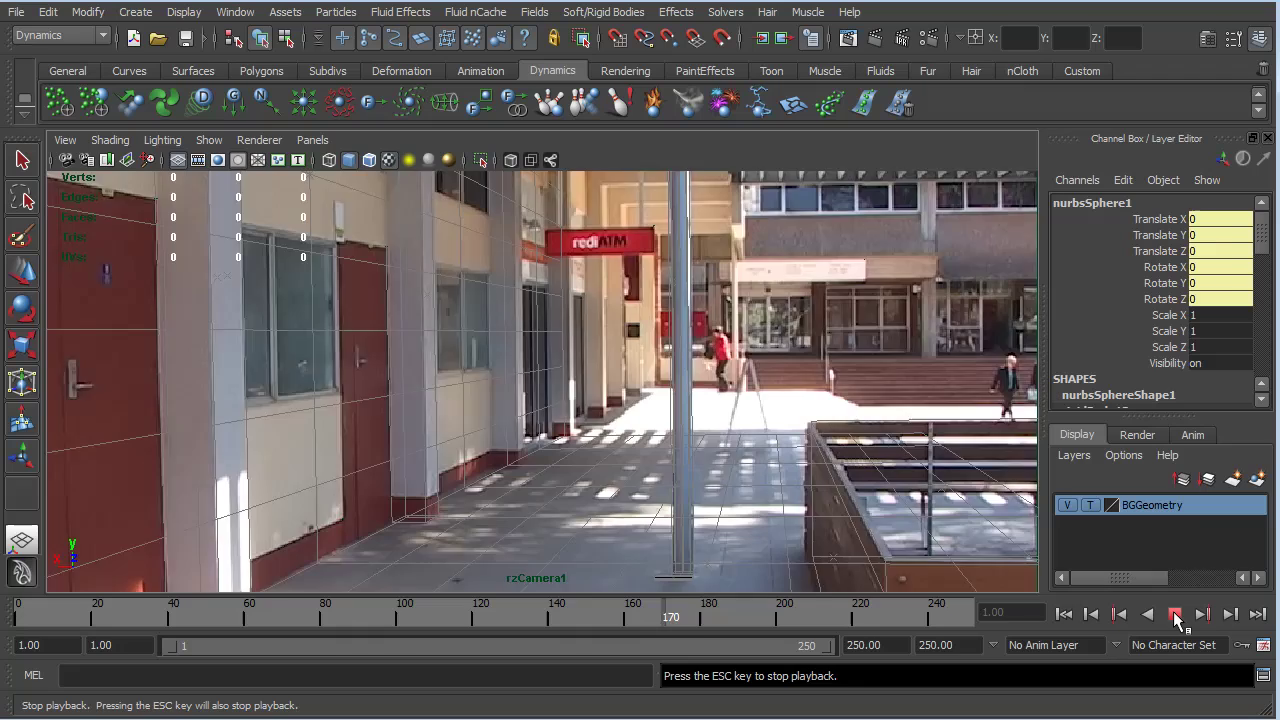
{"action": "left_click", "coordinate": [1175, 614]}
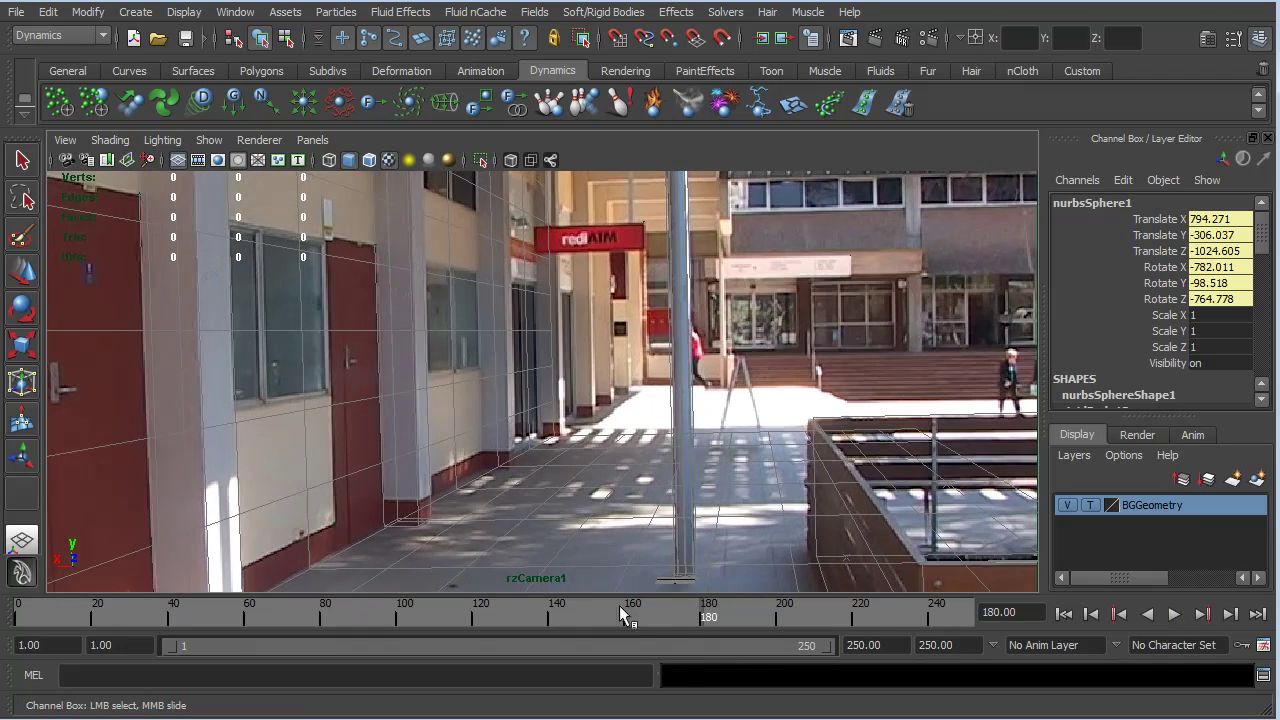
Scrub to frame 49, then open the Graph Editor and frame all of the ball's baked animation curves.
{"action": "left_click", "coordinate": [335, 620]}
{"action": "left_click_drag", "start_coordinate": [335, 620], "coordinate": [207, 618]}
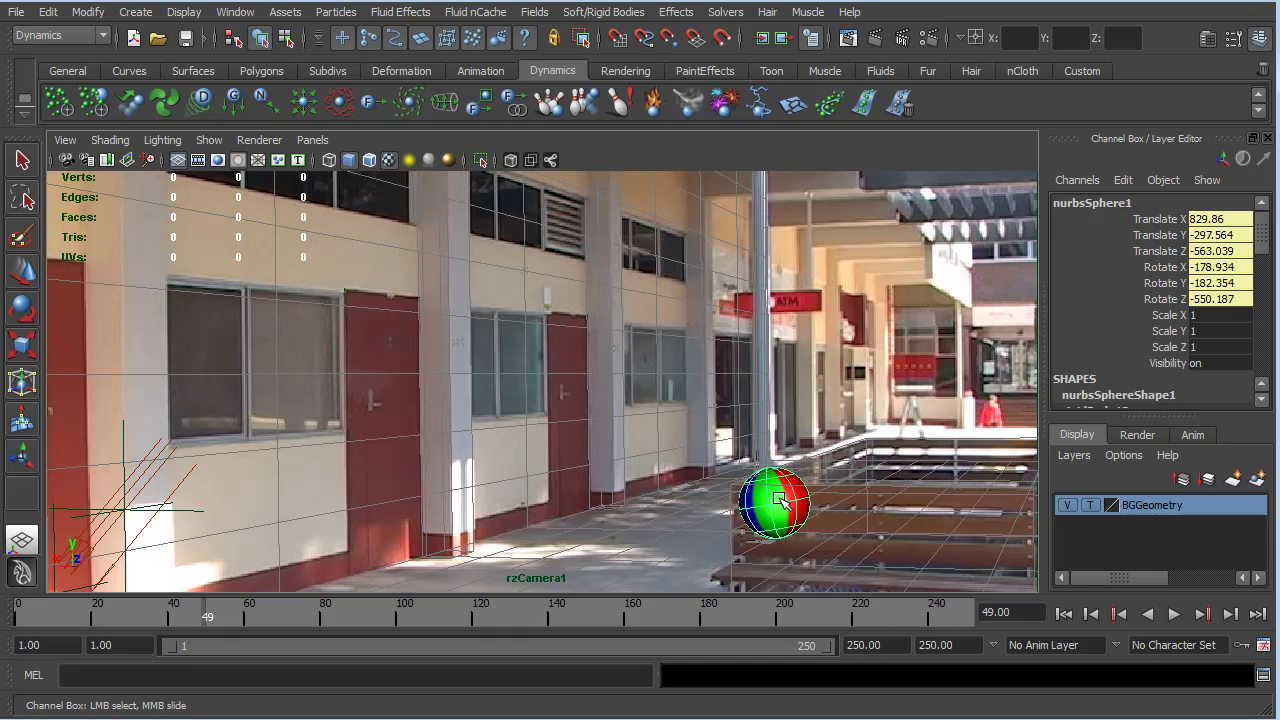
{"action": "left_click", "coordinate": [236, 12]}
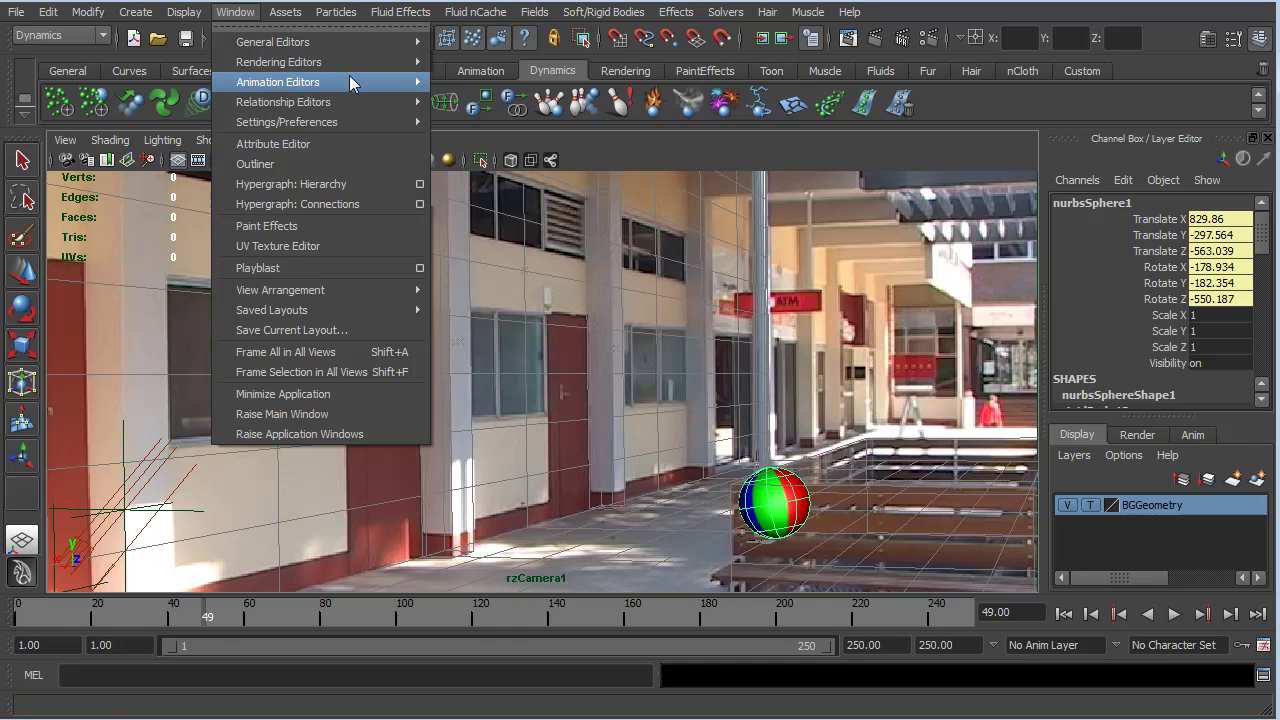
{"action": "mouse_move", "coordinate": [352, 82]}
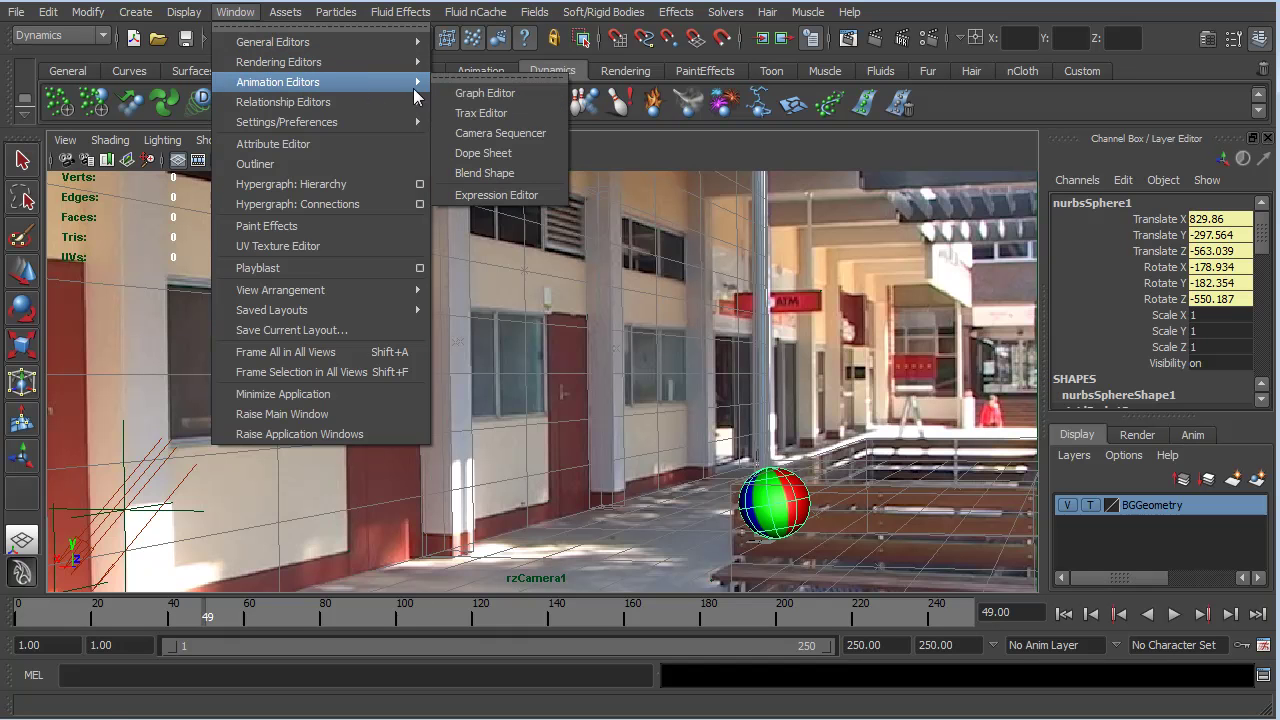
{"action": "left_click", "coordinate": [497, 94]}
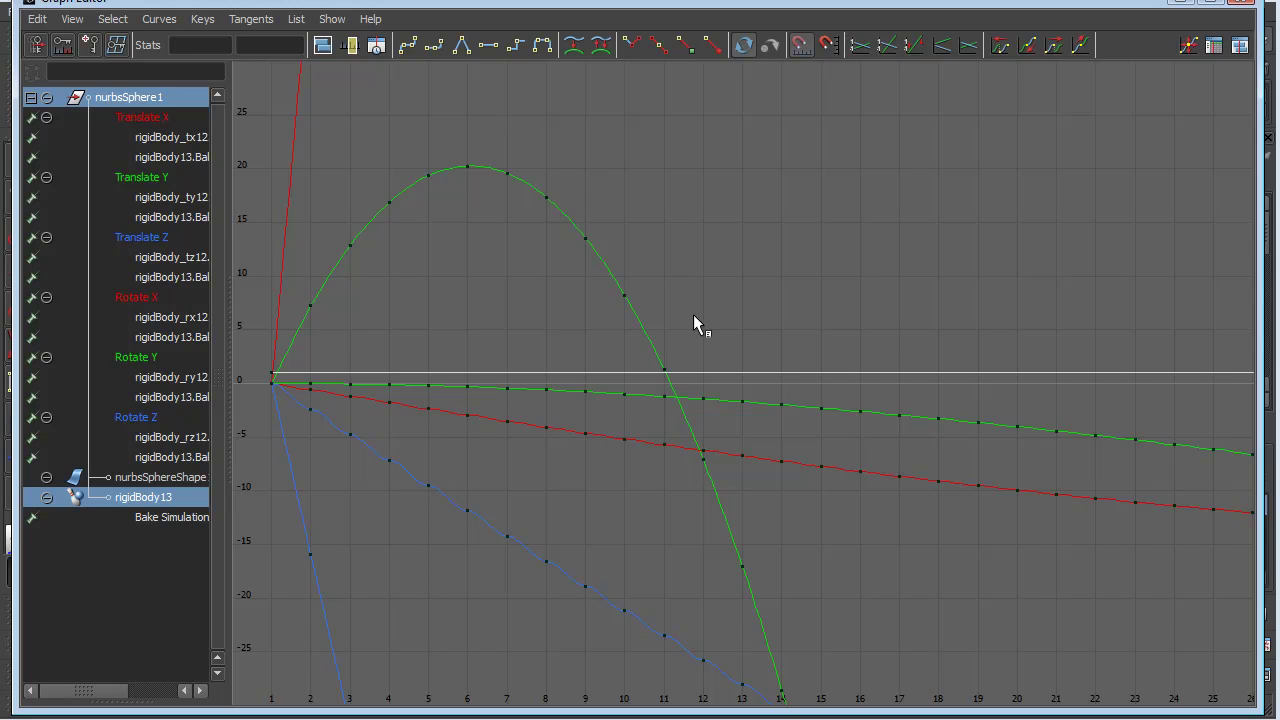
{"action": "left_click", "coordinate": [318, 47]}
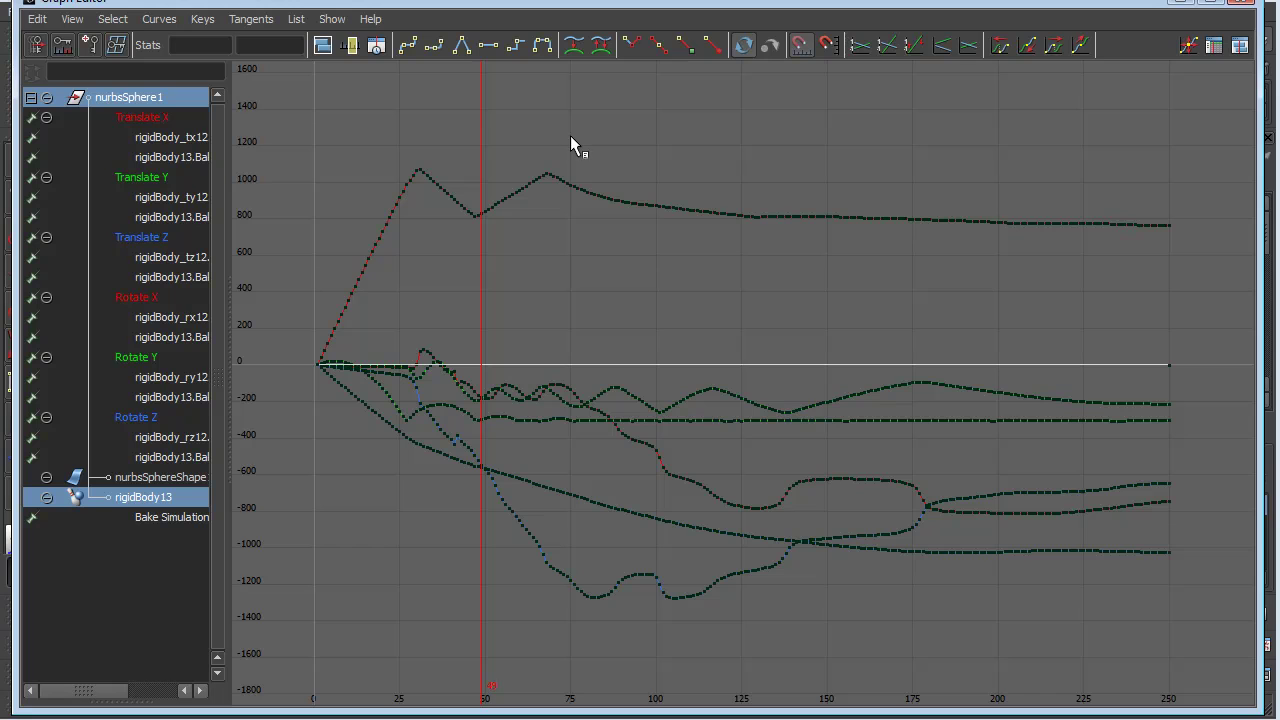
Select all keys on the ball's curves and try to simplify them with the Simplify Curve options reset to defaults.
{"action": "left_click_drag", "start_coordinate": [596, 134], "coordinate": [974, 290]}
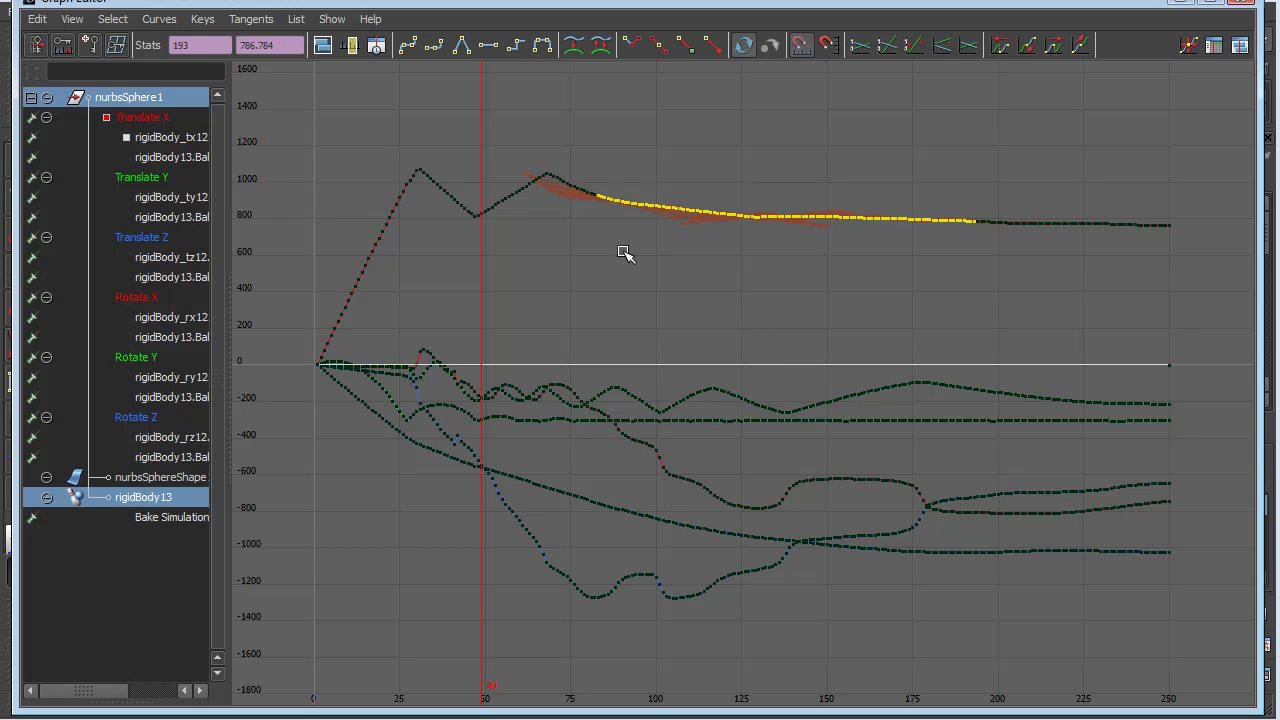
{"action": "left_click_drag", "start_coordinate": [294, 132], "coordinate": [1222, 655]}
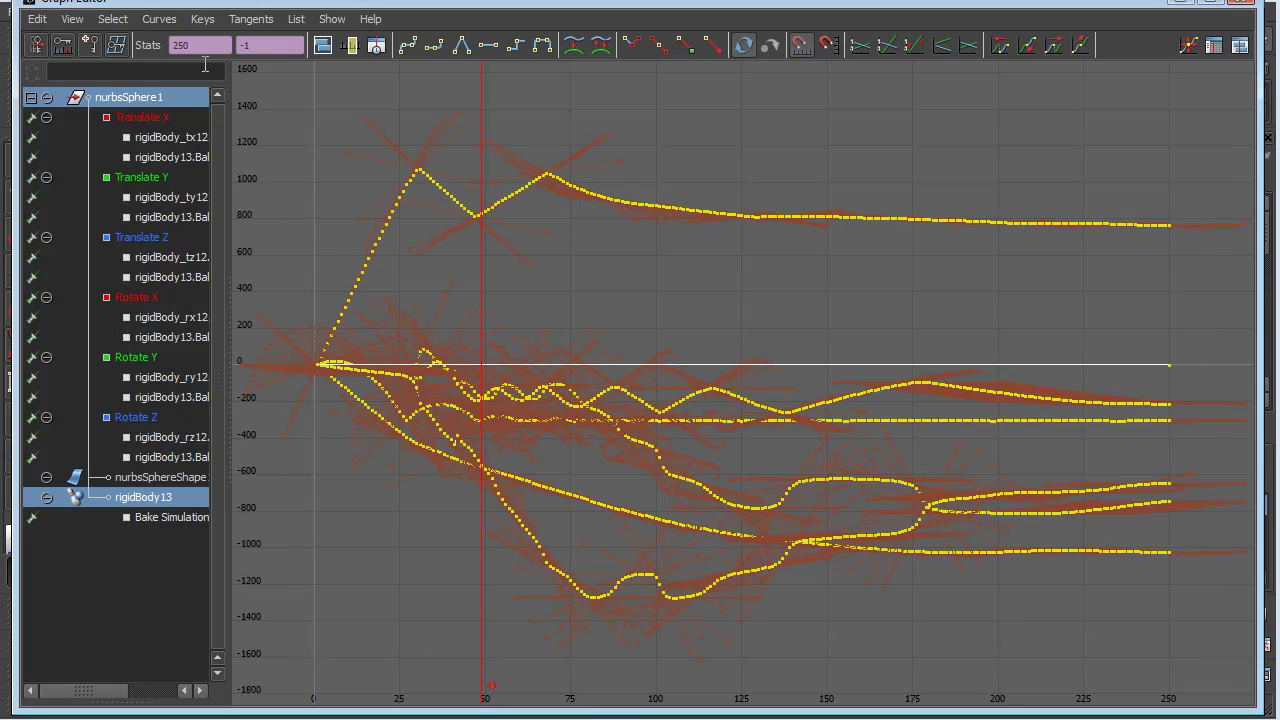
{"action": "left_click", "coordinate": [159, 22]}
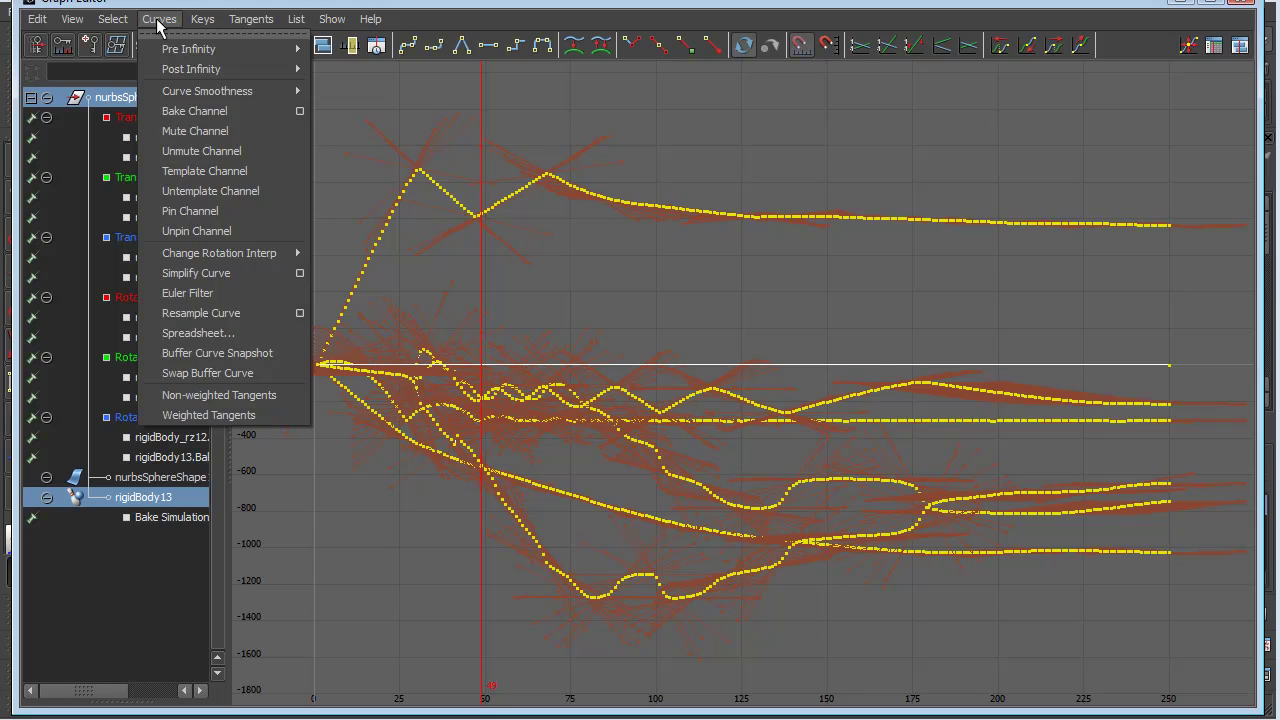
{"action": "left_click", "coordinate": [230, 272]}
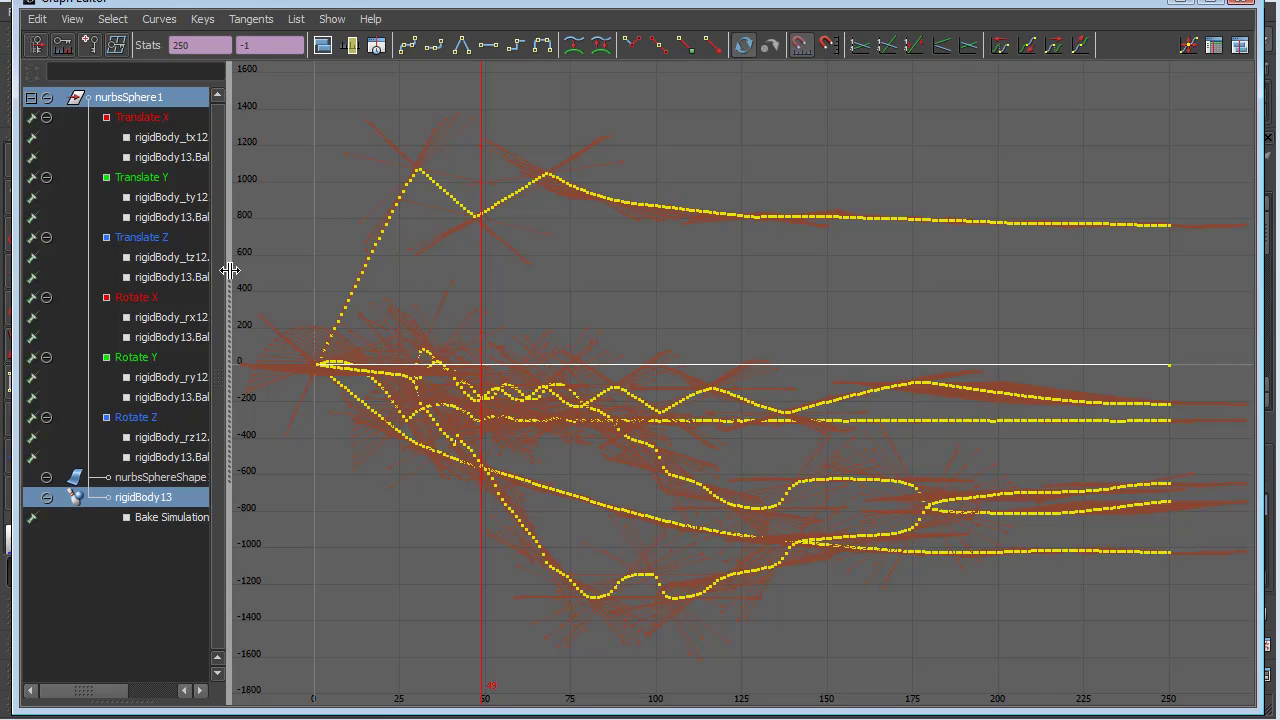
{"action": "left_click", "coordinate": [159, 19]}
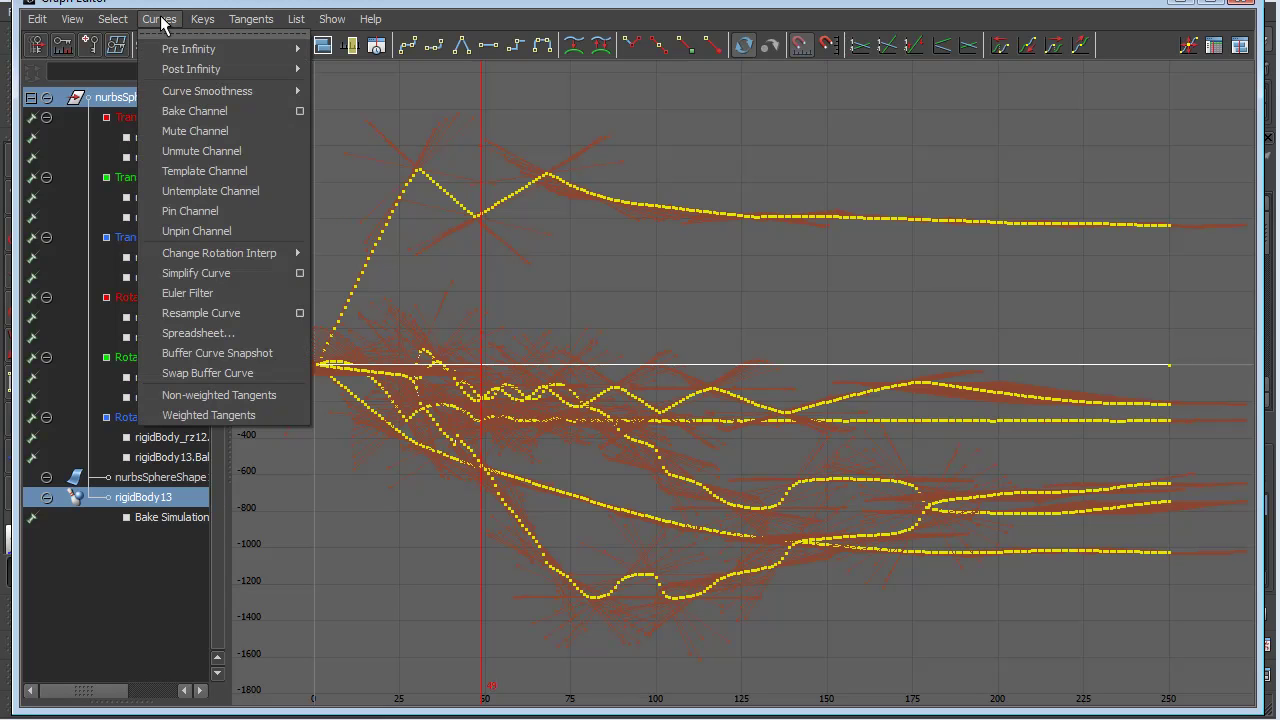
{"action": "left_click", "coordinate": [299, 274]}
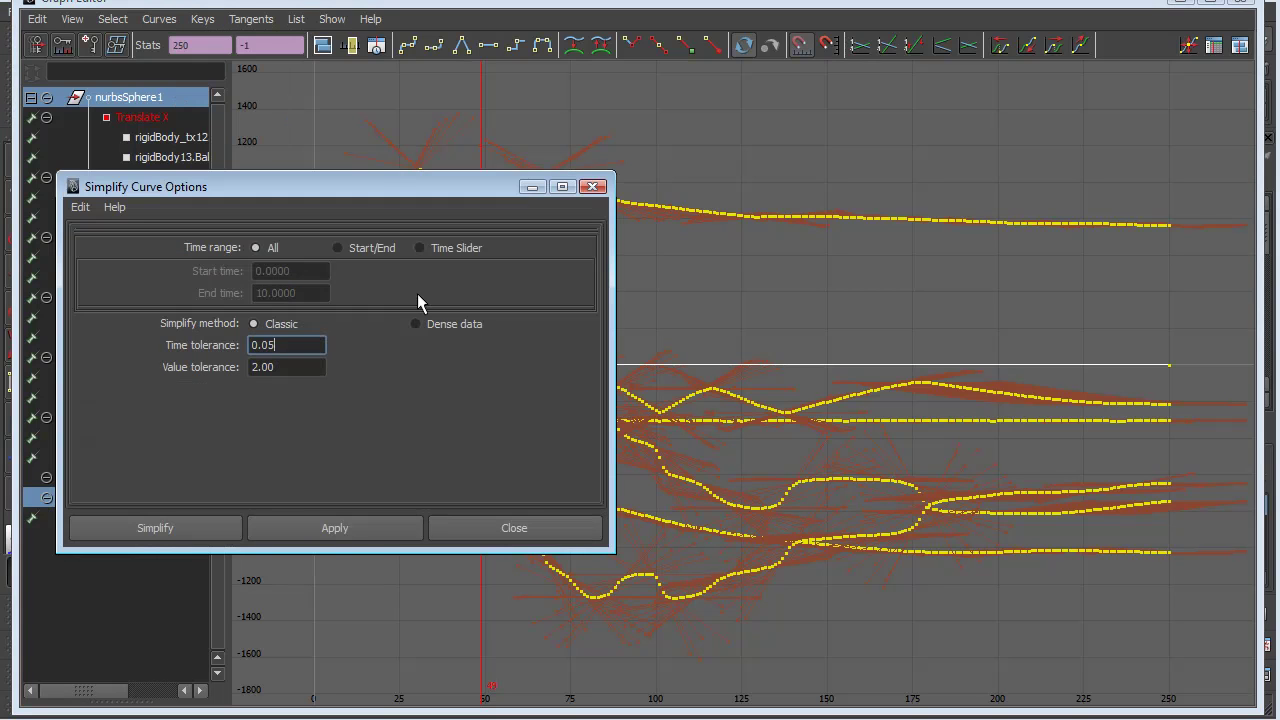
{"action": "left_click_drag", "start_coordinate": [371, 186], "coordinate": [933, 161]}
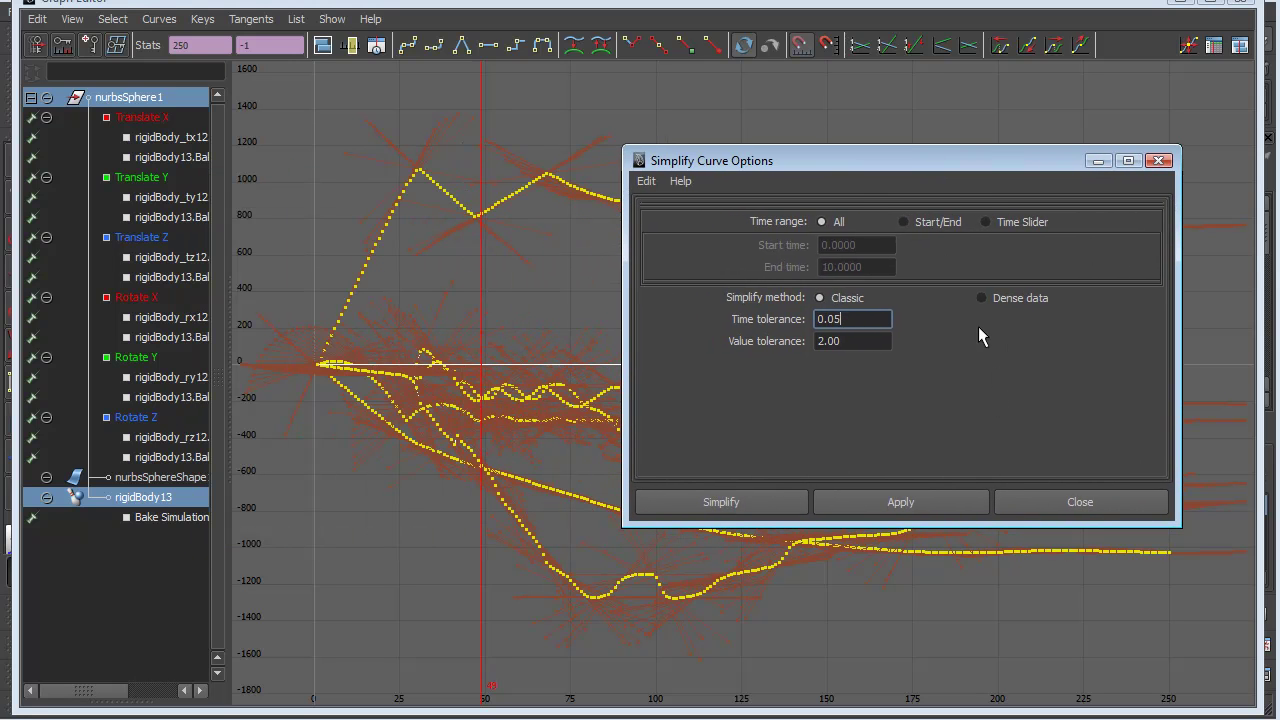
{"action": "left_click", "coordinate": [645, 183]}
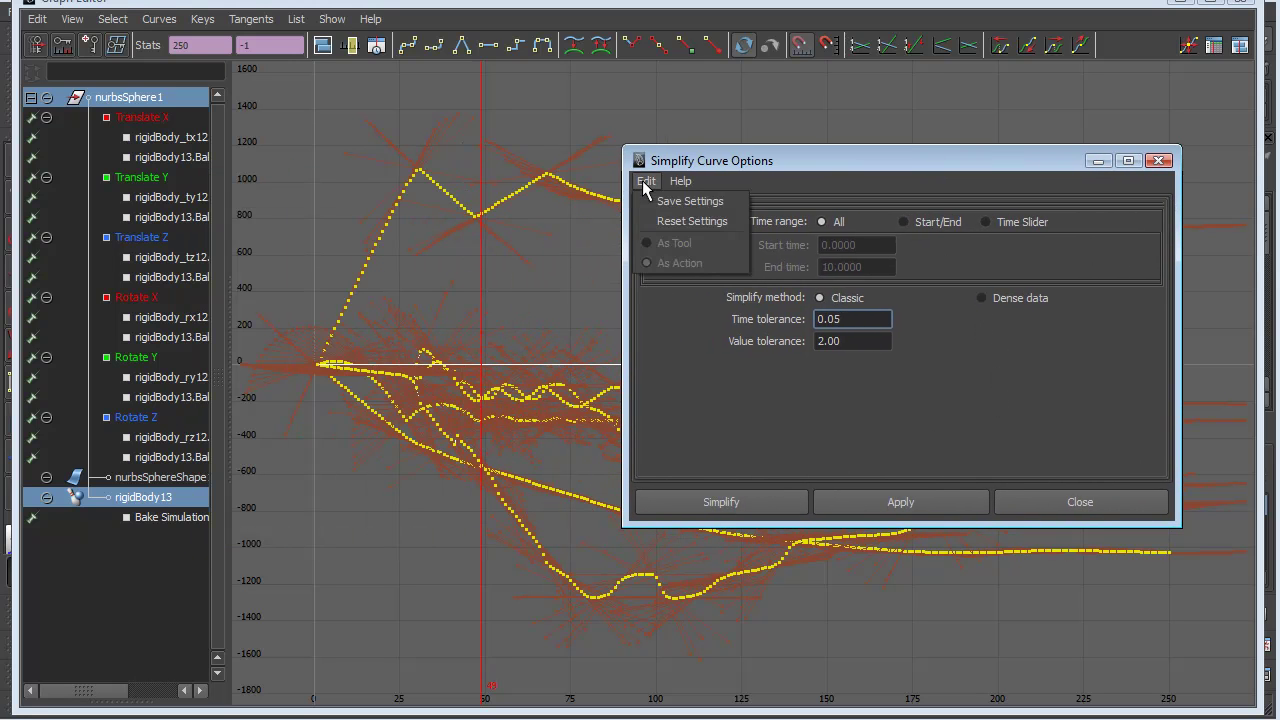
{"action": "left_click", "coordinate": [692, 221]}
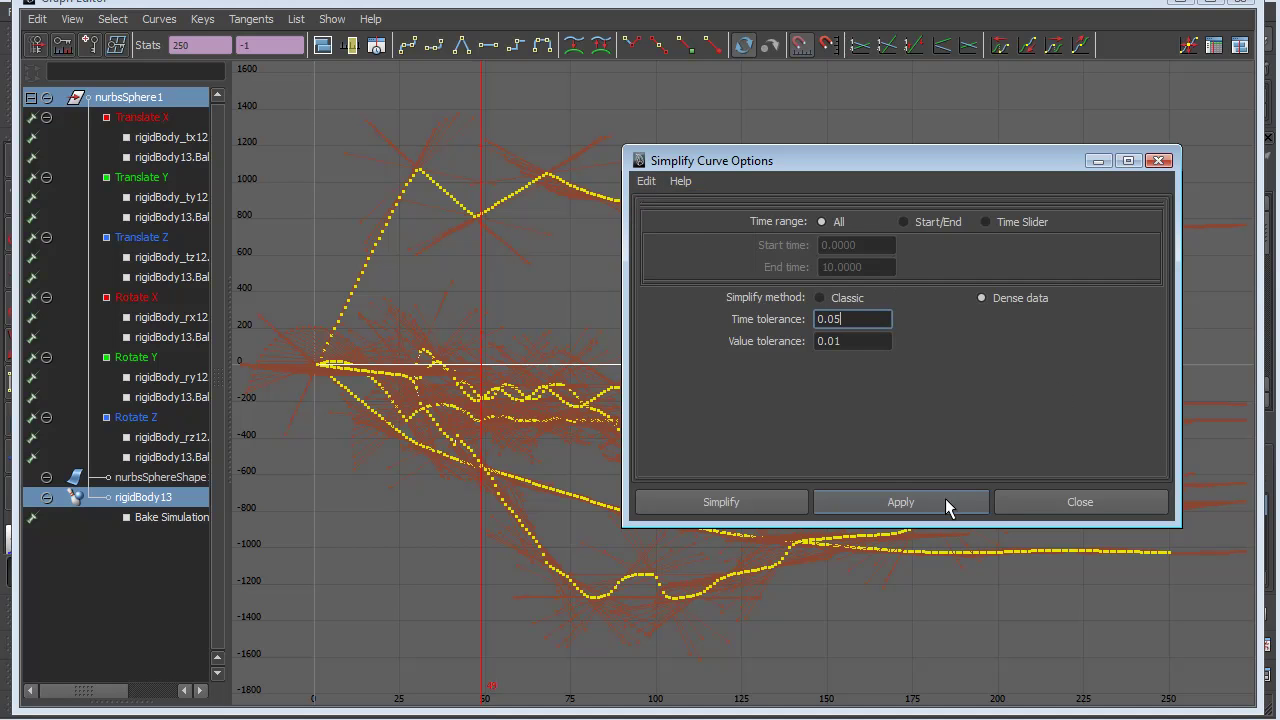
{"action": "left_click", "coordinate": [771, 500]}
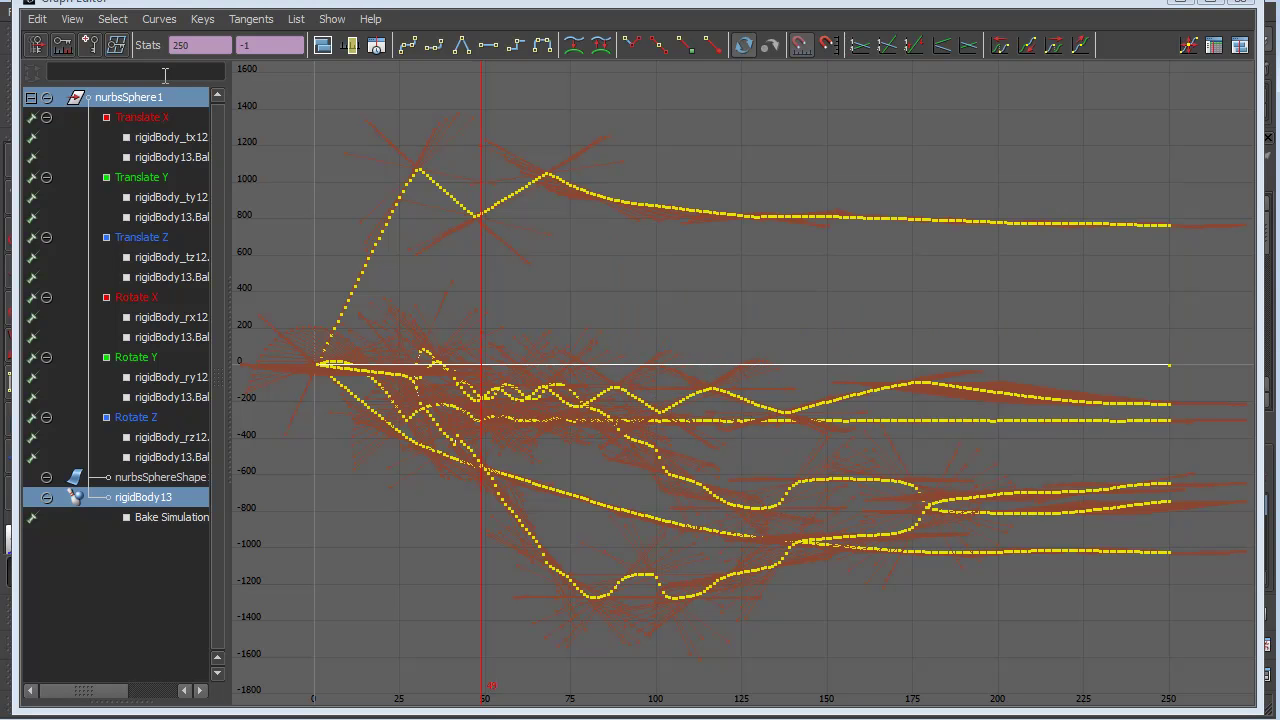
Try to simplify the selected keys again with a value tolerance of 10.
{"action": "left_click", "coordinate": [163, 20]}
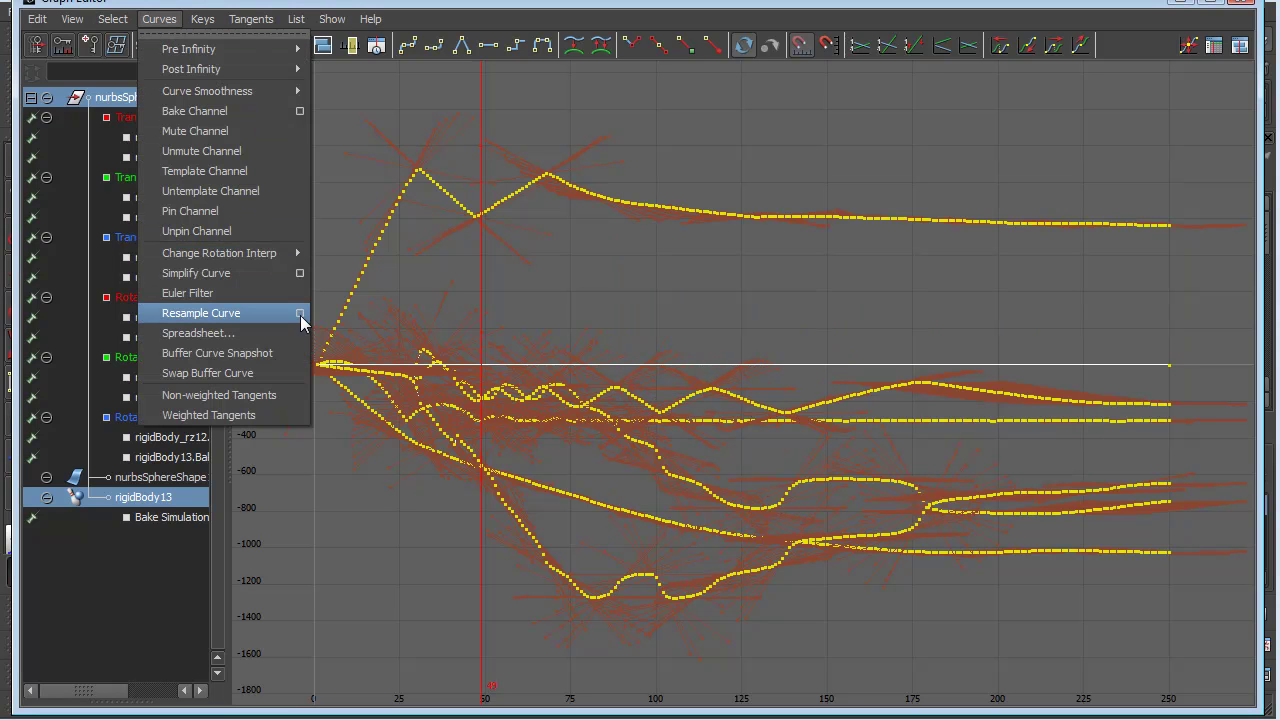
{"action": "left_click", "coordinate": [302, 275]}
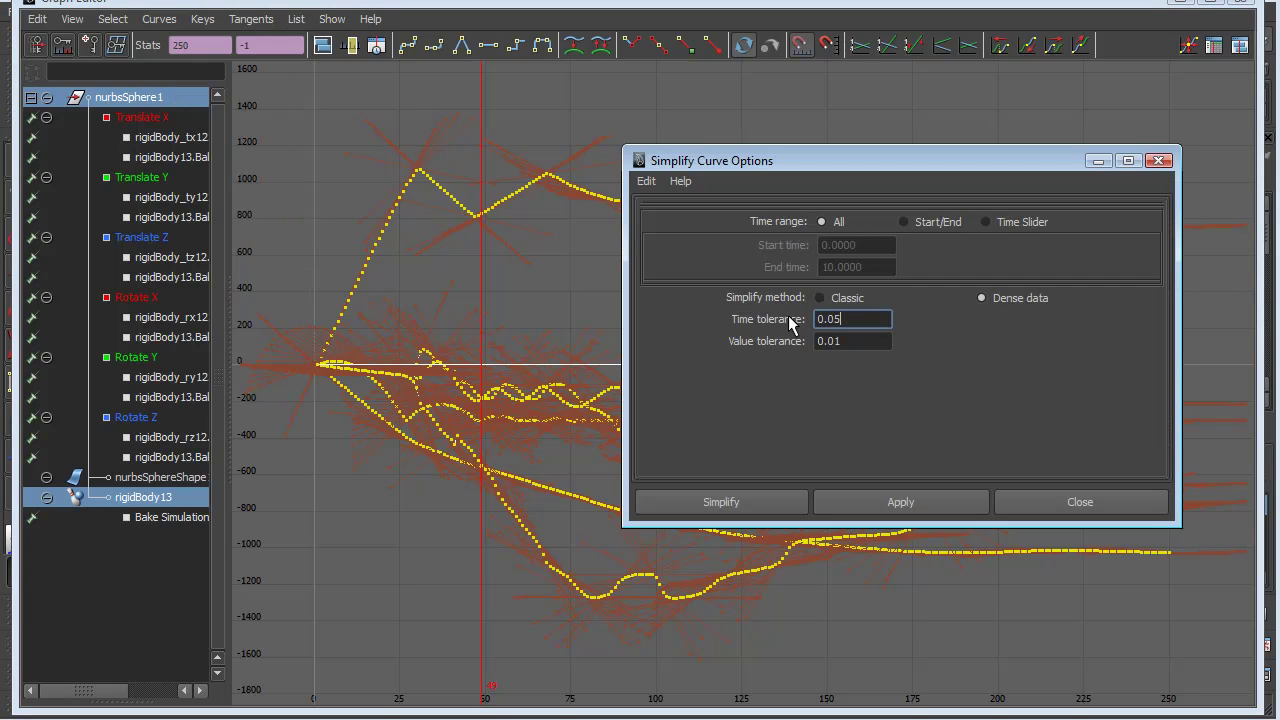
{"action": "left_click", "coordinate": [853, 342]}
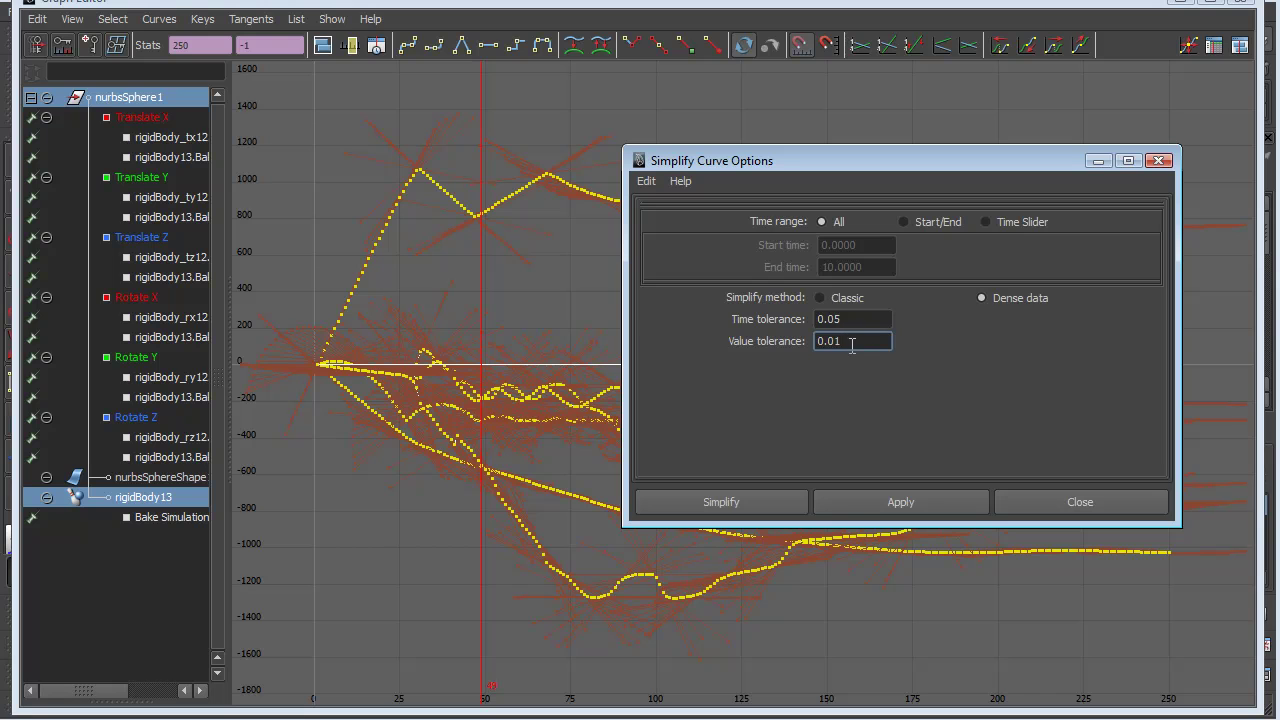
{"action": "left_click_drag", "start_coordinate": [852, 345], "coordinate": [801, 351]}
{"action": "type", "text": "10"}
{"action": "left_click", "coordinate": [700, 502]}
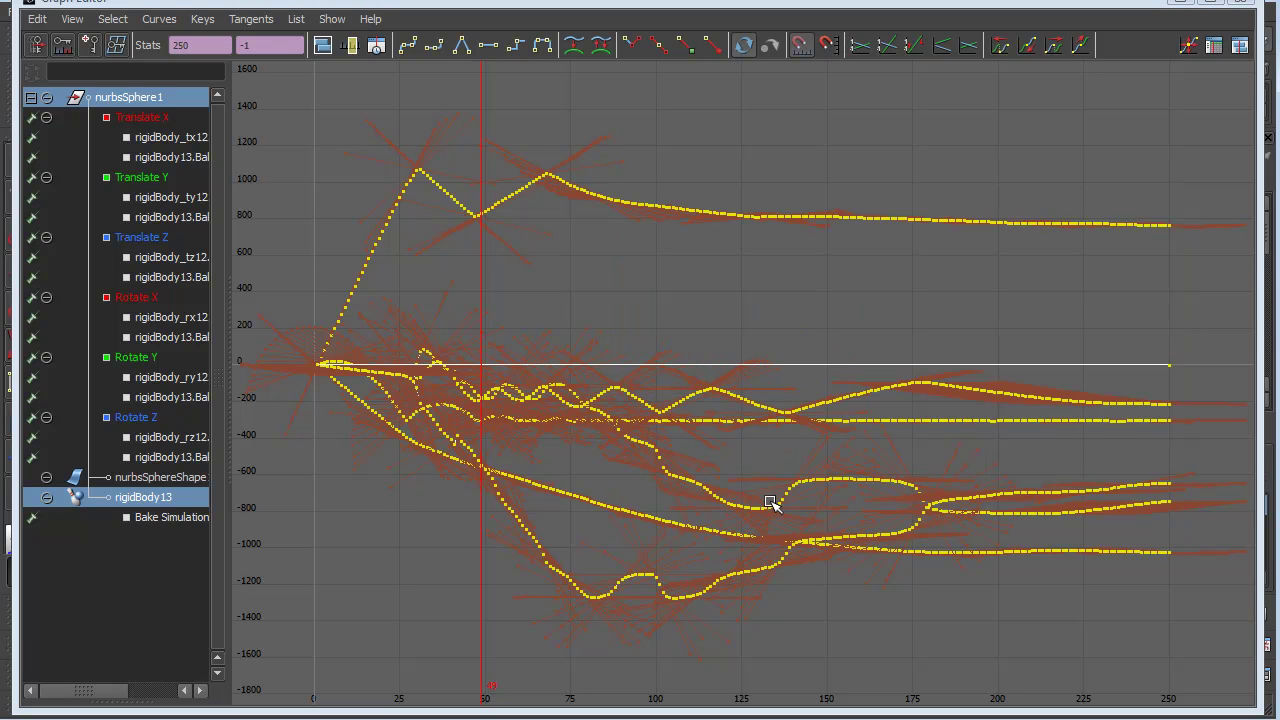
Select all Translate and Rotate channels from Translate X through Rotate Z and simplify their curves with the options reset to defaults.
{"action": "left_click", "coordinate": [145, 118]}
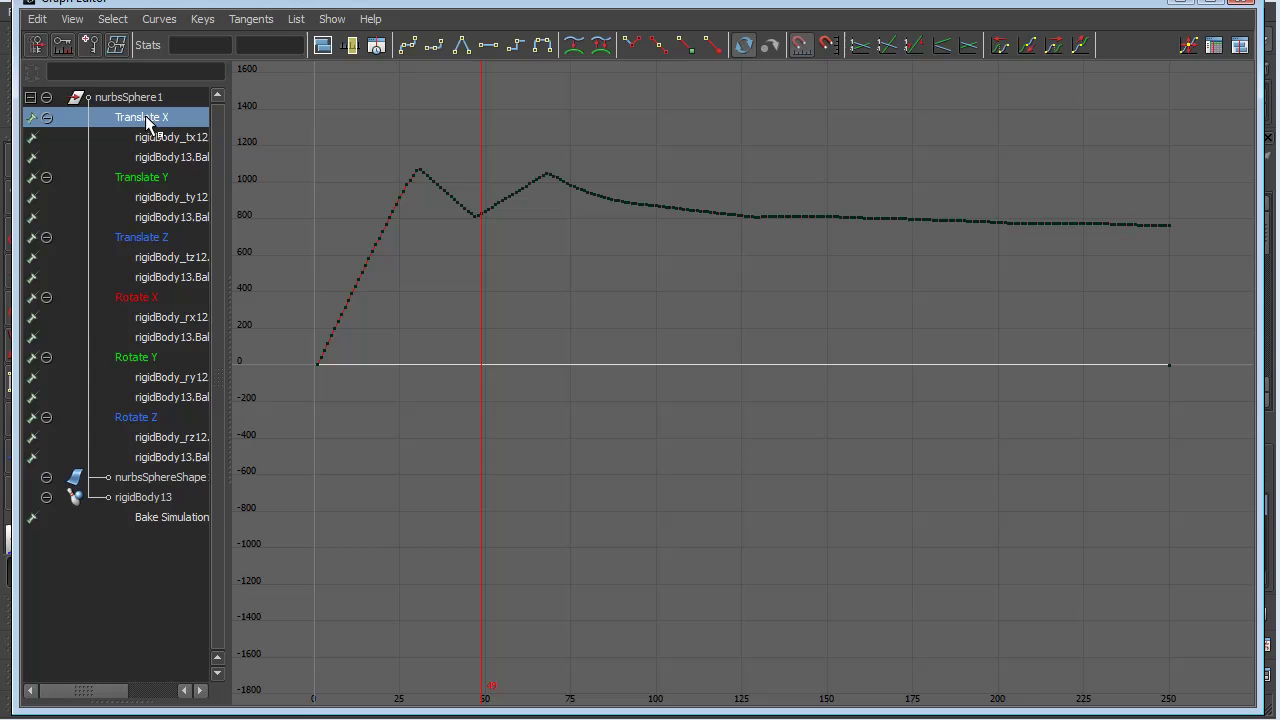
{"action": "left_click", "coordinate": [174, 457], "text": "shift"}
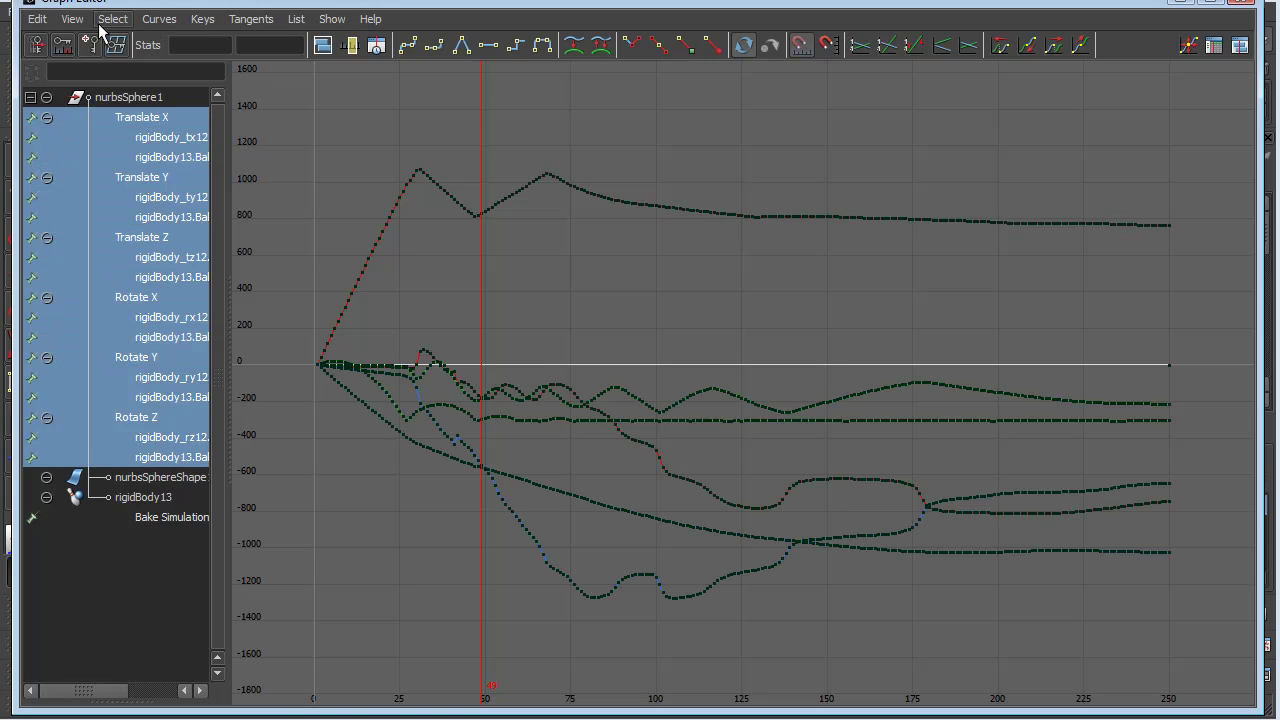
{"action": "left_click", "coordinate": [160, 20]}
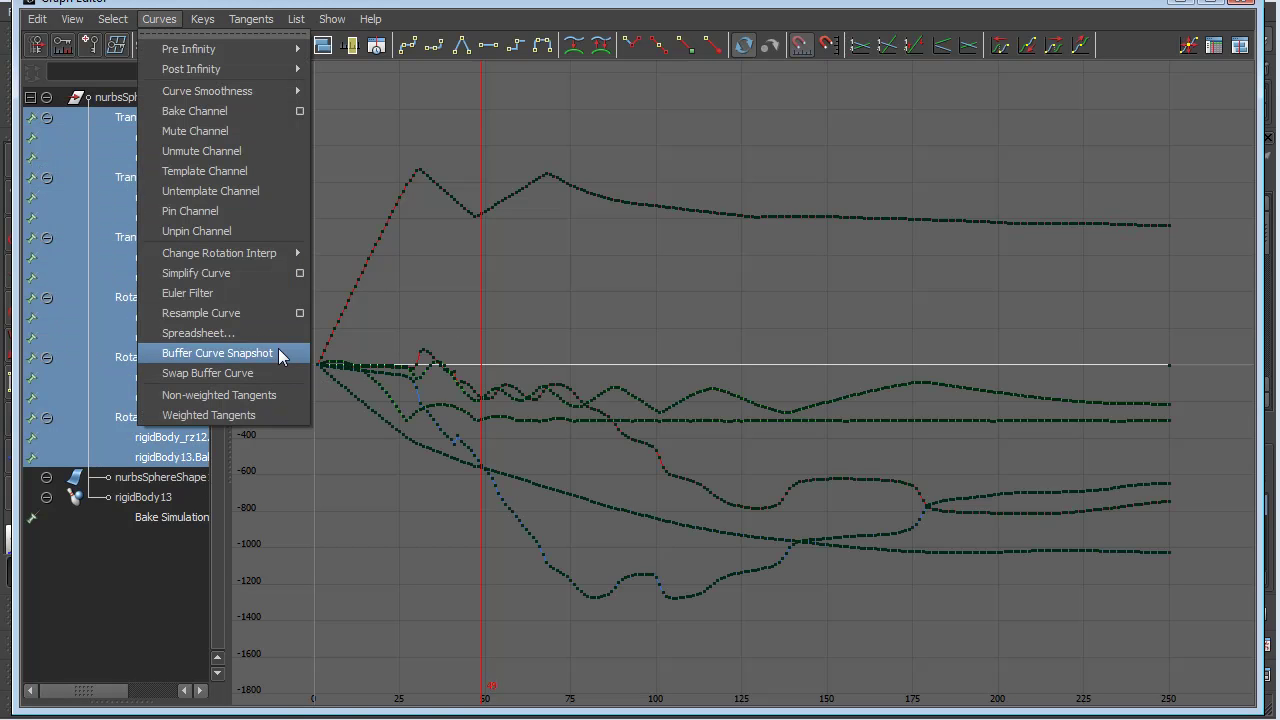
{"action": "left_click", "coordinate": [300, 273]}
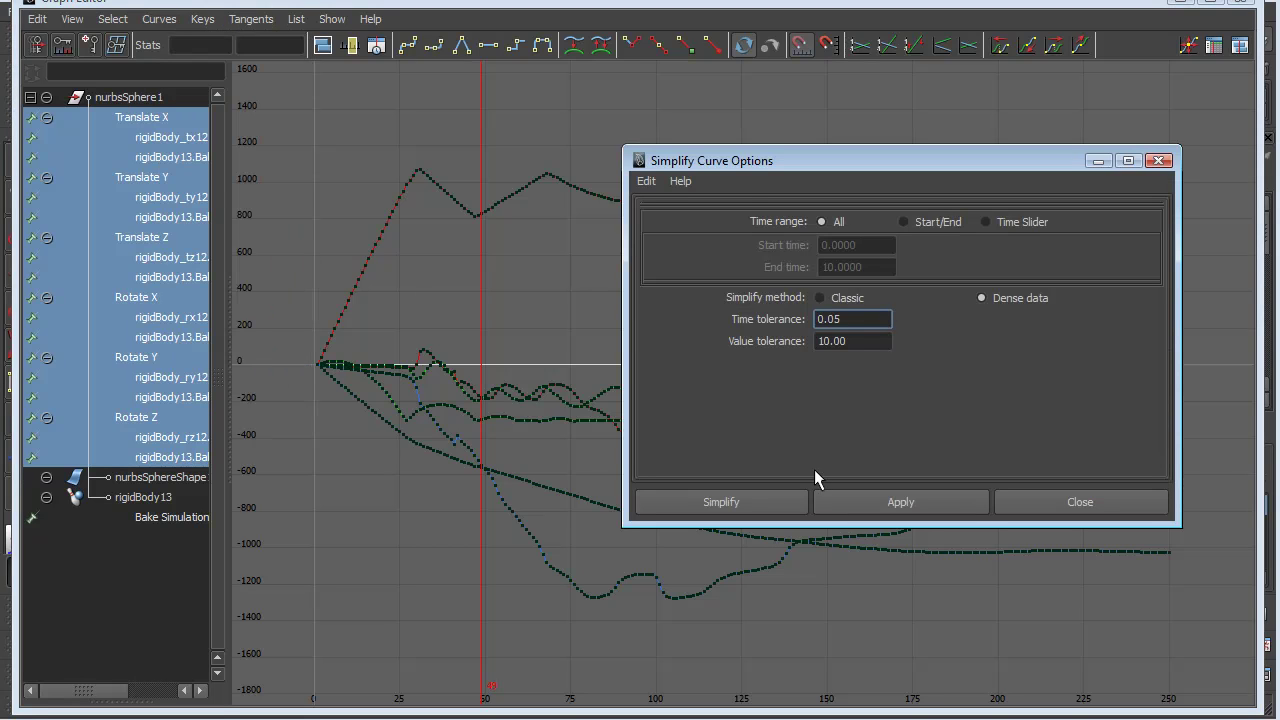
{"action": "left_click", "coordinate": [644, 183]}
{"action": "left_click", "coordinate": [684, 222]}
{"action": "left_click", "coordinate": [772, 496]}
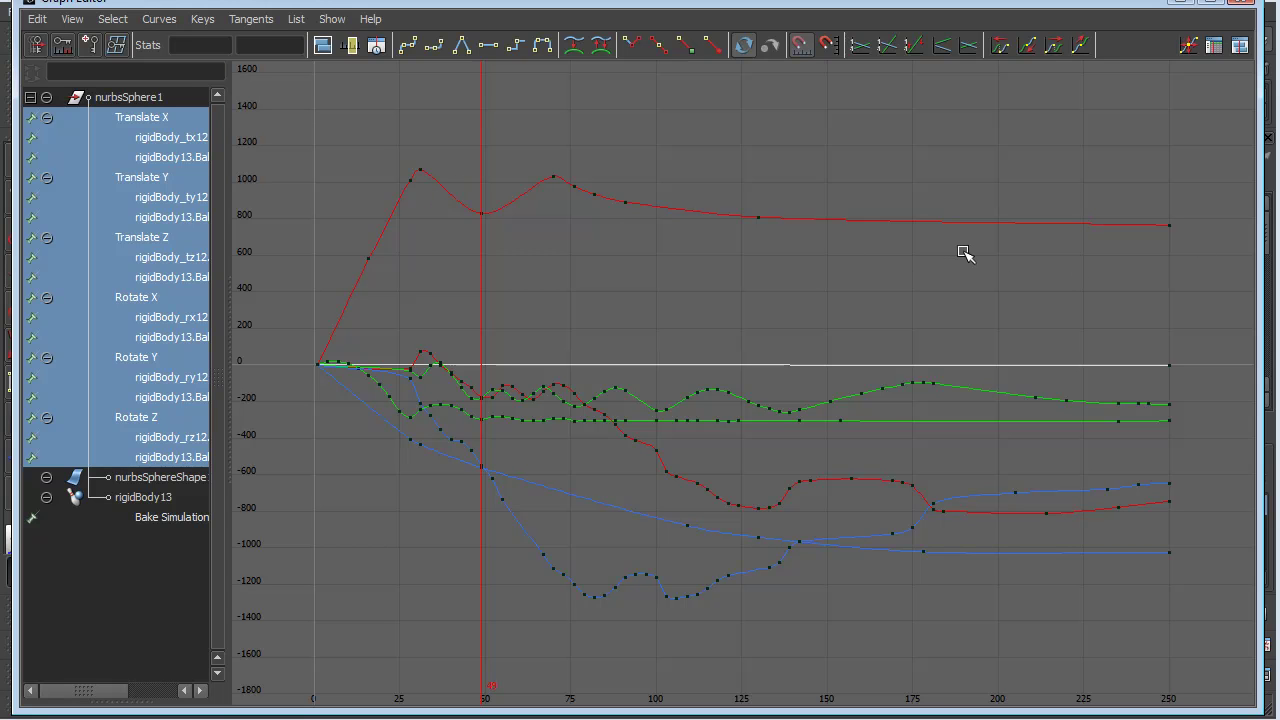
Close the Graph Editor, play the simplified ball animation from the first frame, stop it and rewind.
{"action": "left_click", "coordinate": [1181, 5]}
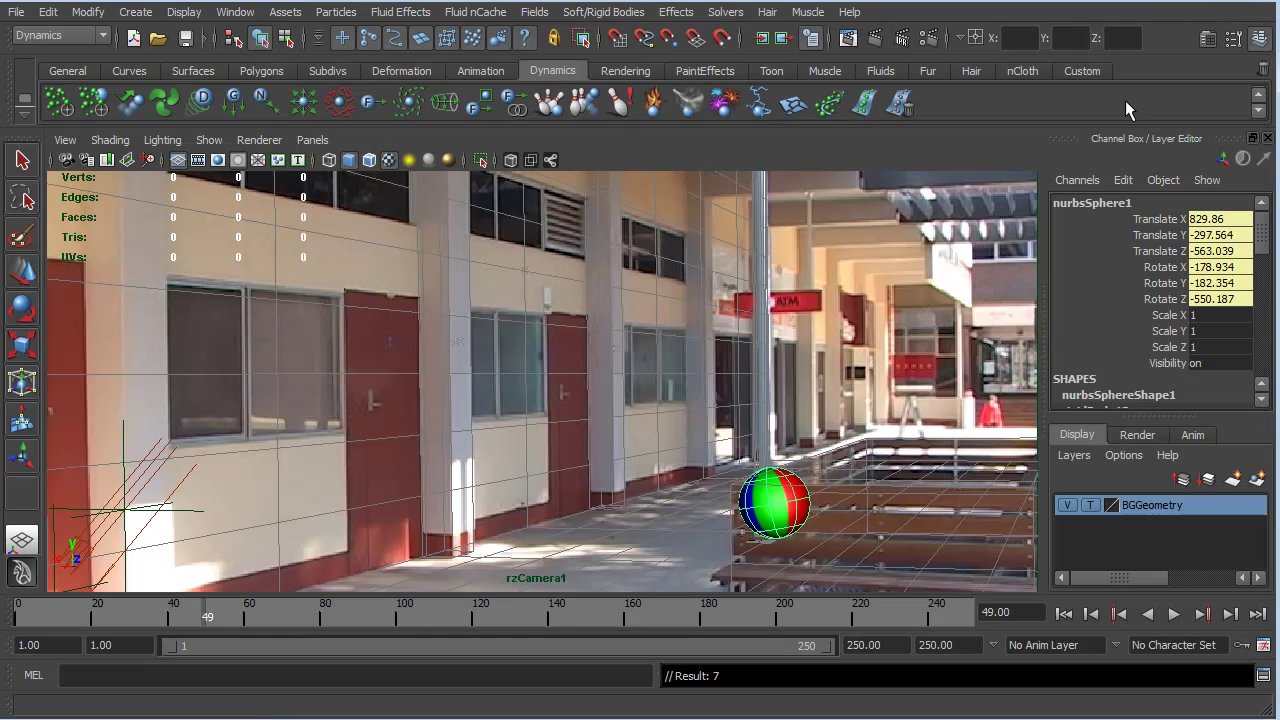
{"action": "left_click", "coordinate": [1064, 614]}
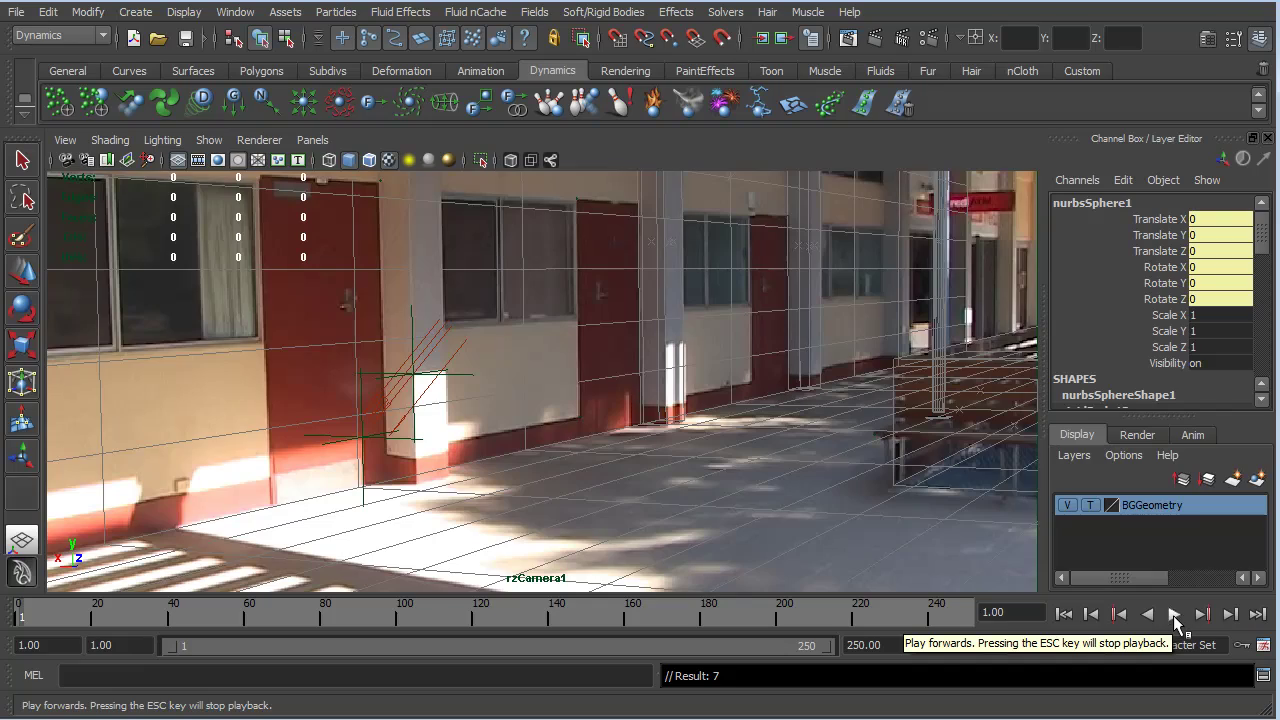
{"action": "left_click", "coordinate": [1175, 615]}
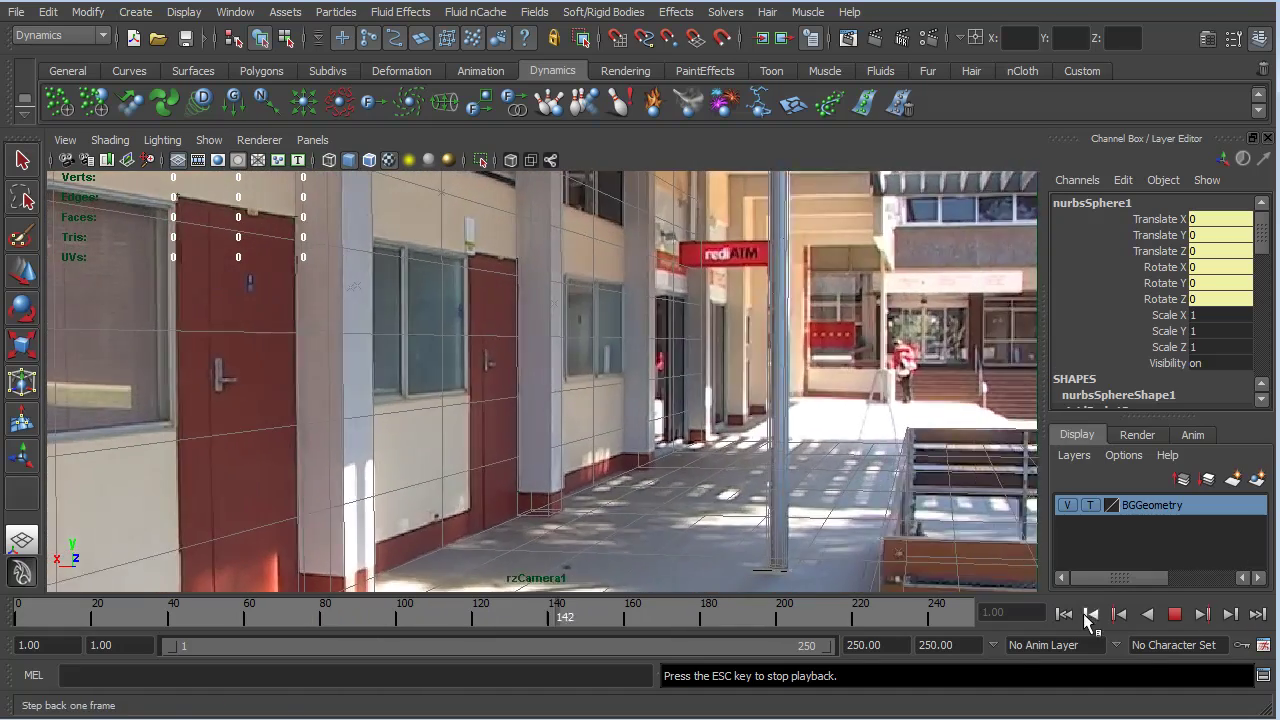
{"action": "left_click", "coordinate": [1064, 614]}
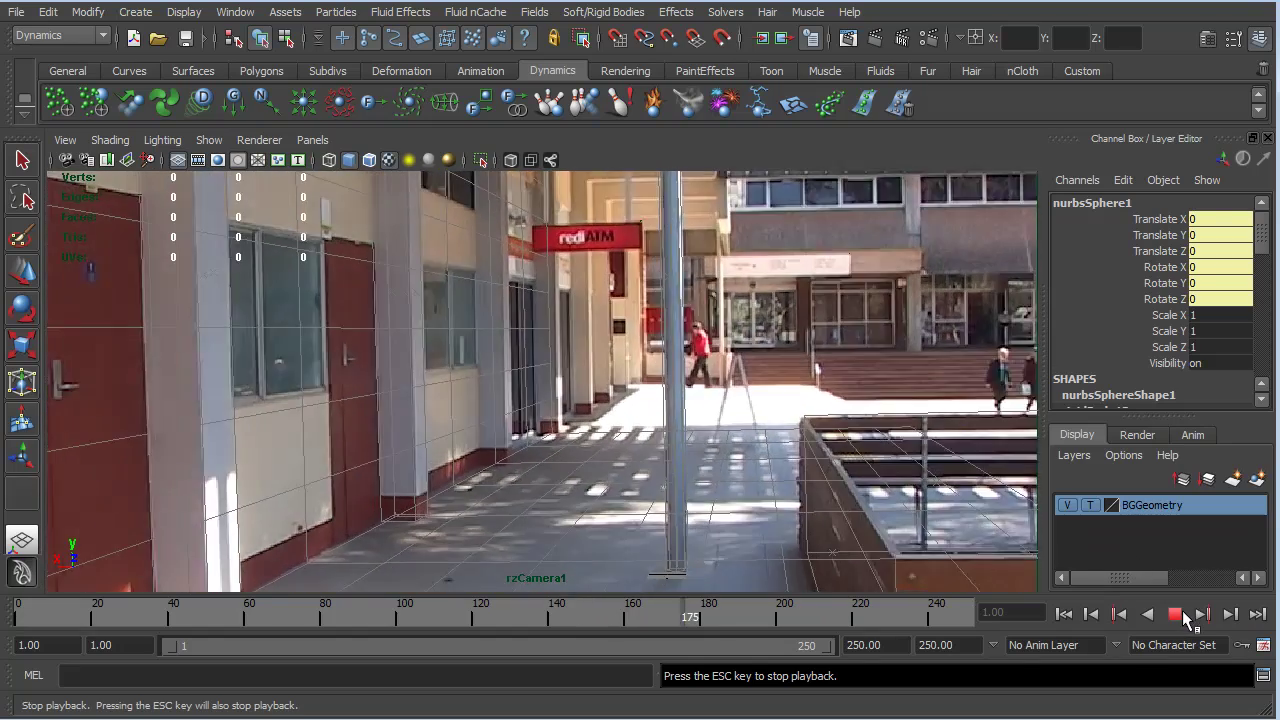
{"action": "left_click", "coordinate": [1178, 614]}
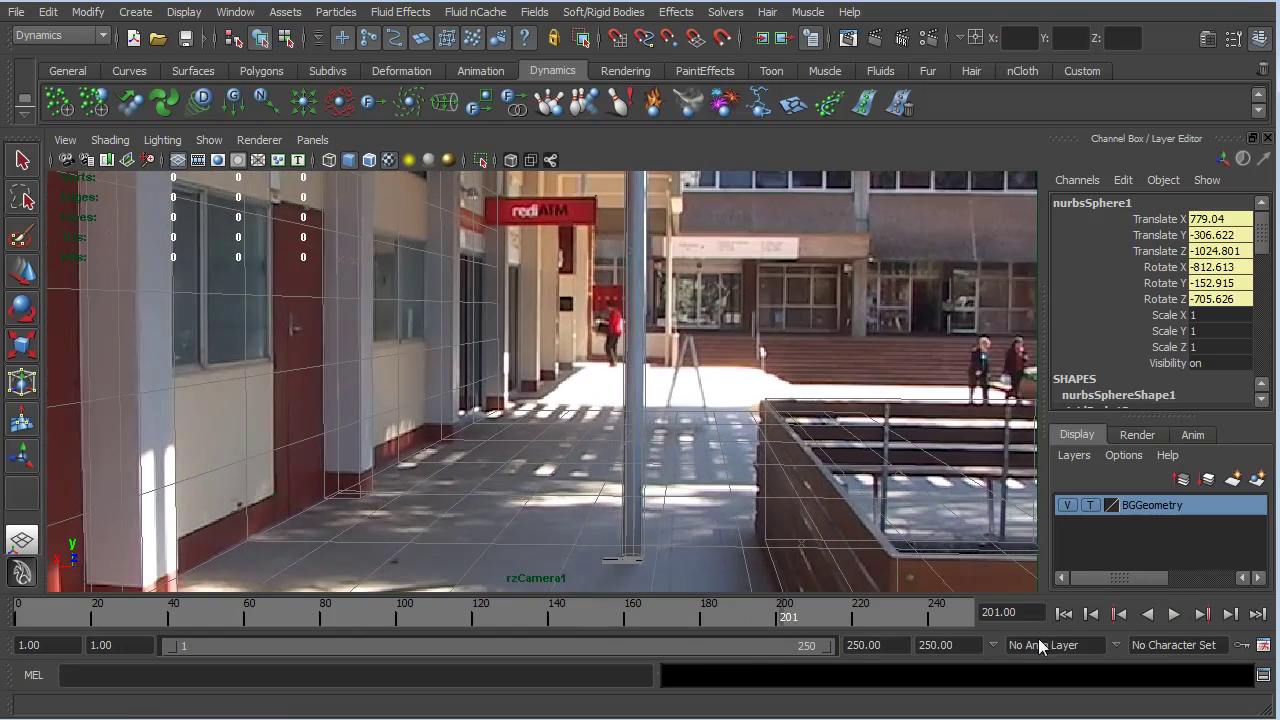
{"action": "left_click", "coordinate": [1063, 614]}
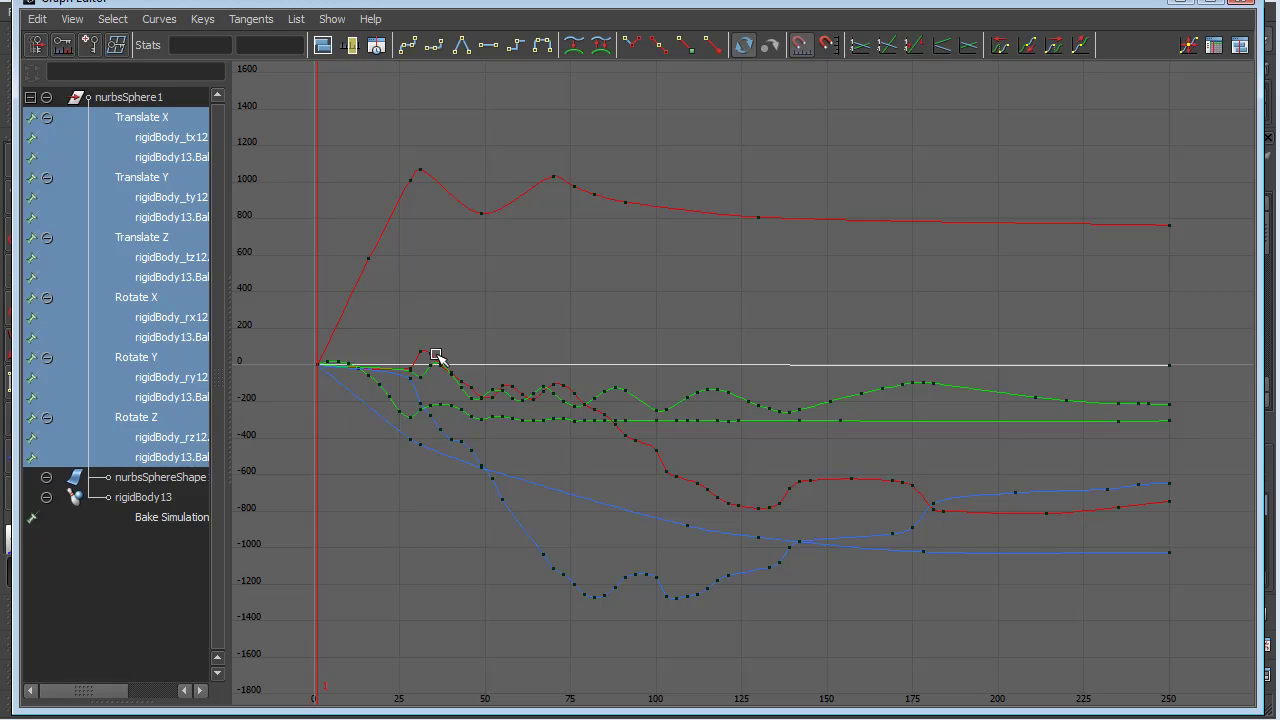
Undo the curve simplification and select the ball's Rotate X curve in the Graph Editor.
{"action": "key", "text": "alt+v"}
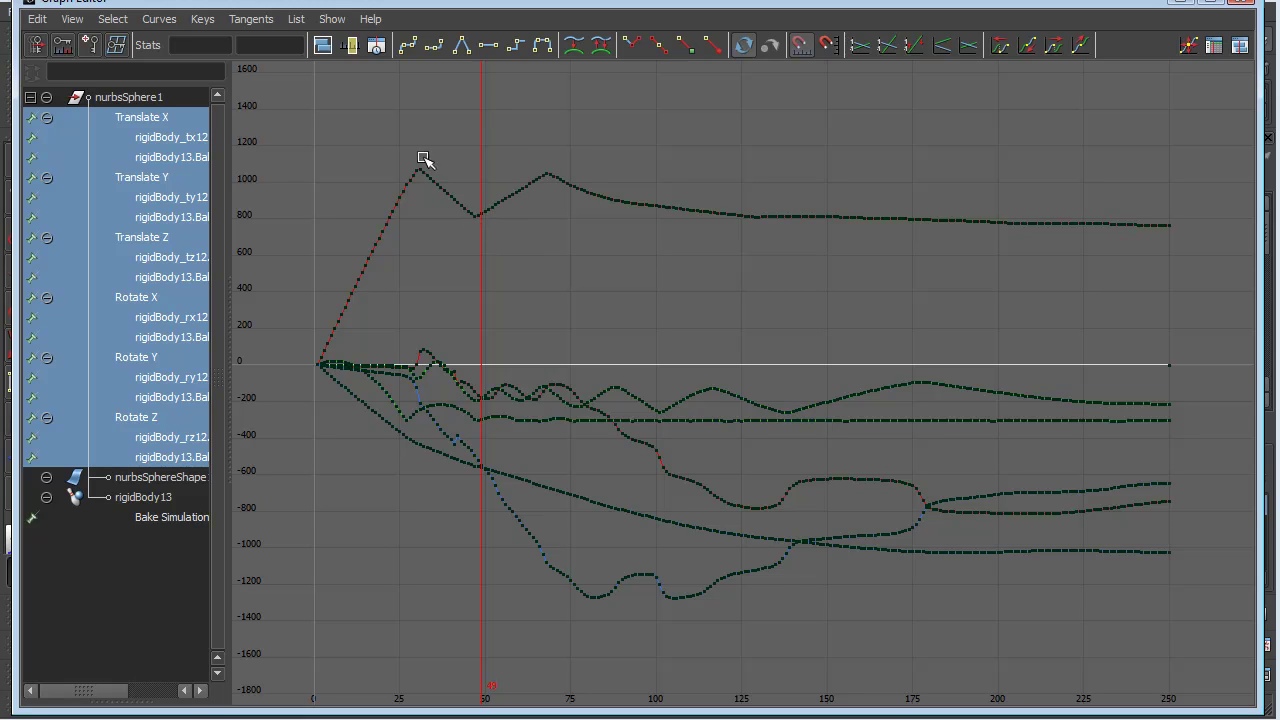
{"action": "scroll", "coordinate": [457, 423], "scroll_direction": "up", "scroll_amount": 4}
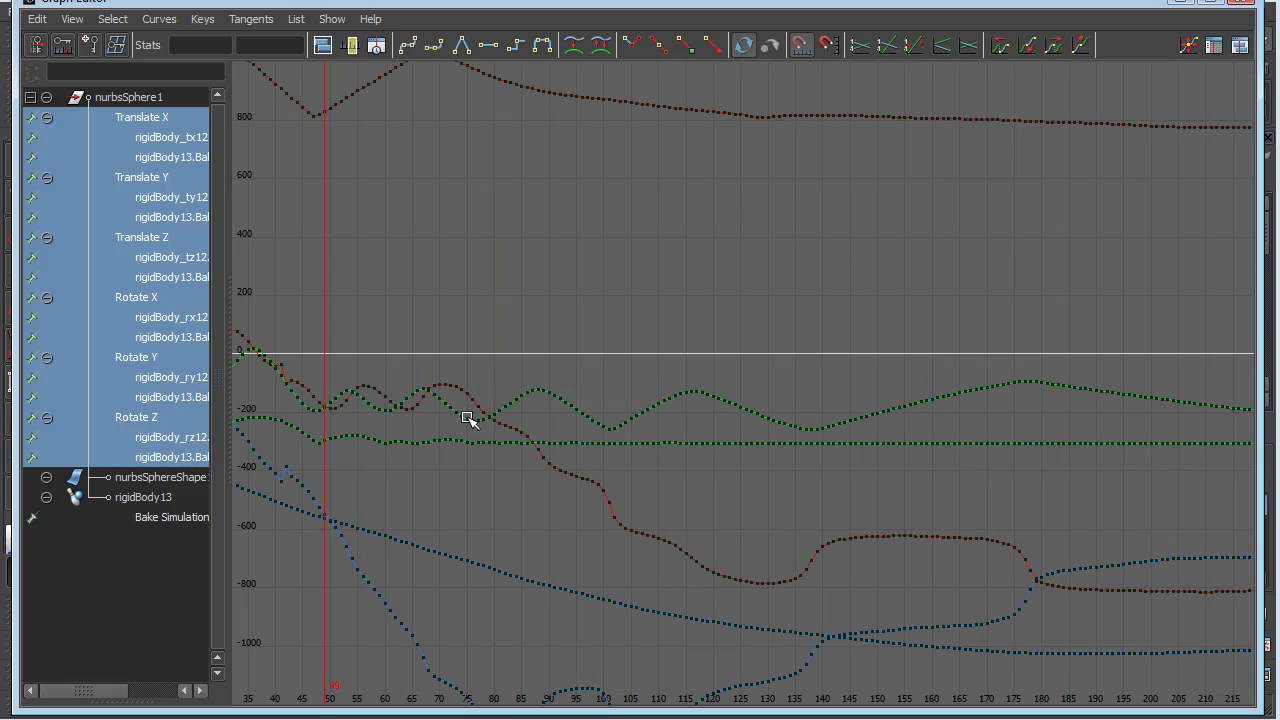
{"action": "middle_click_drag", "start_coordinate": [476, 283], "coordinate": [686, 220], "text": "alt"}
{"action": "scroll", "coordinate": [626, 249], "scroll_direction": "up", "scroll_amount": 4}
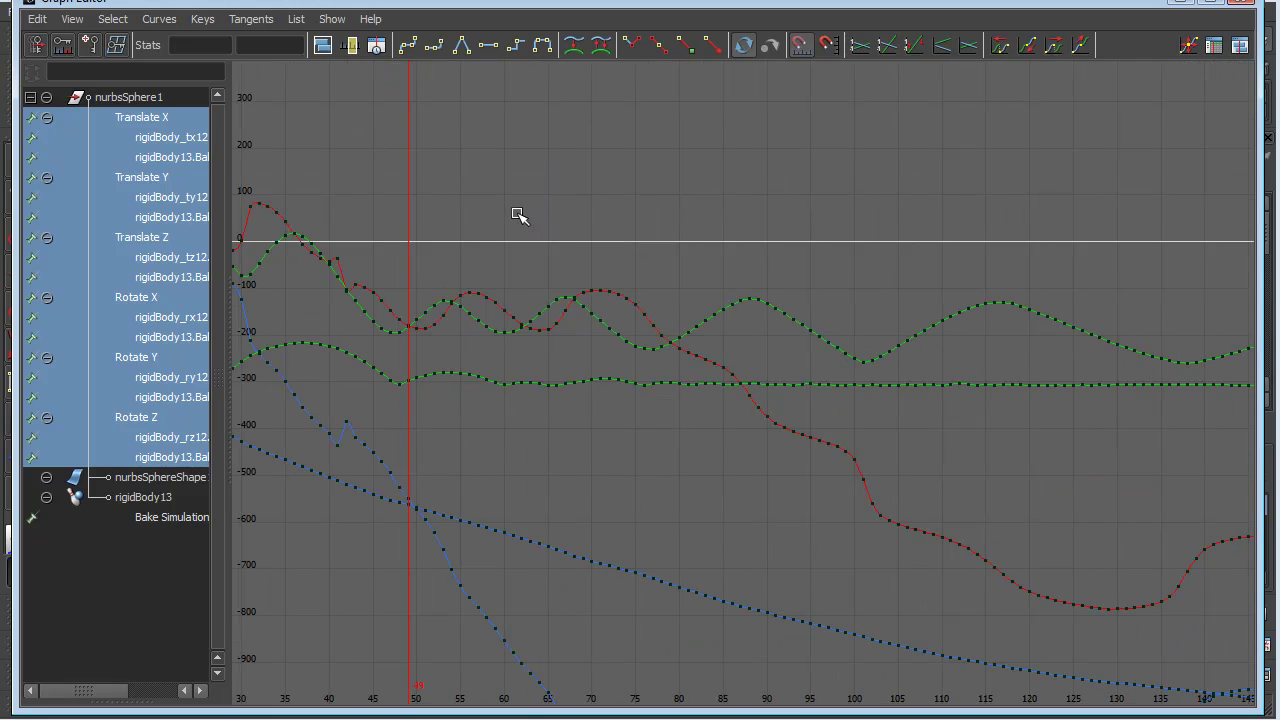
{"action": "scroll", "coordinate": [522, 214], "scroll_direction": "up", "scroll_amount": 4}
{"action": "middle_click_drag", "start_coordinate": [491, 202], "coordinate": [991, 260], "text": "alt"}
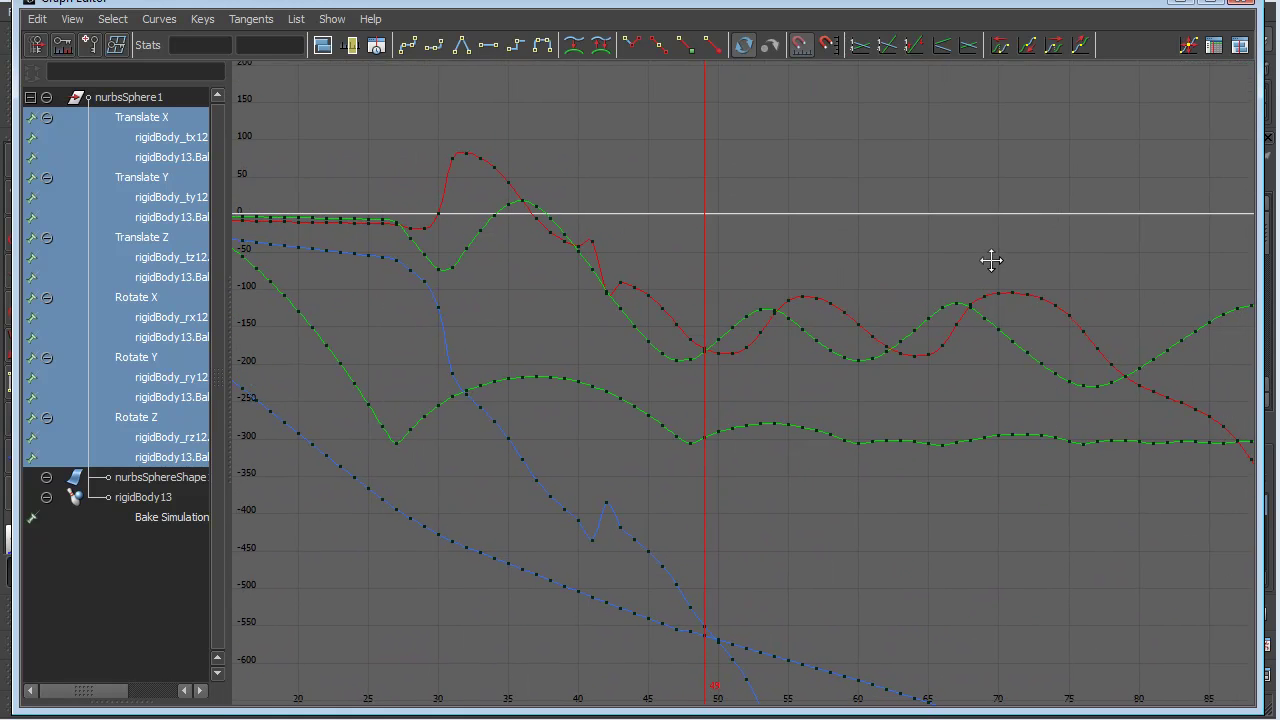
{"action": "left_click", "coordinate": [595, 247]}
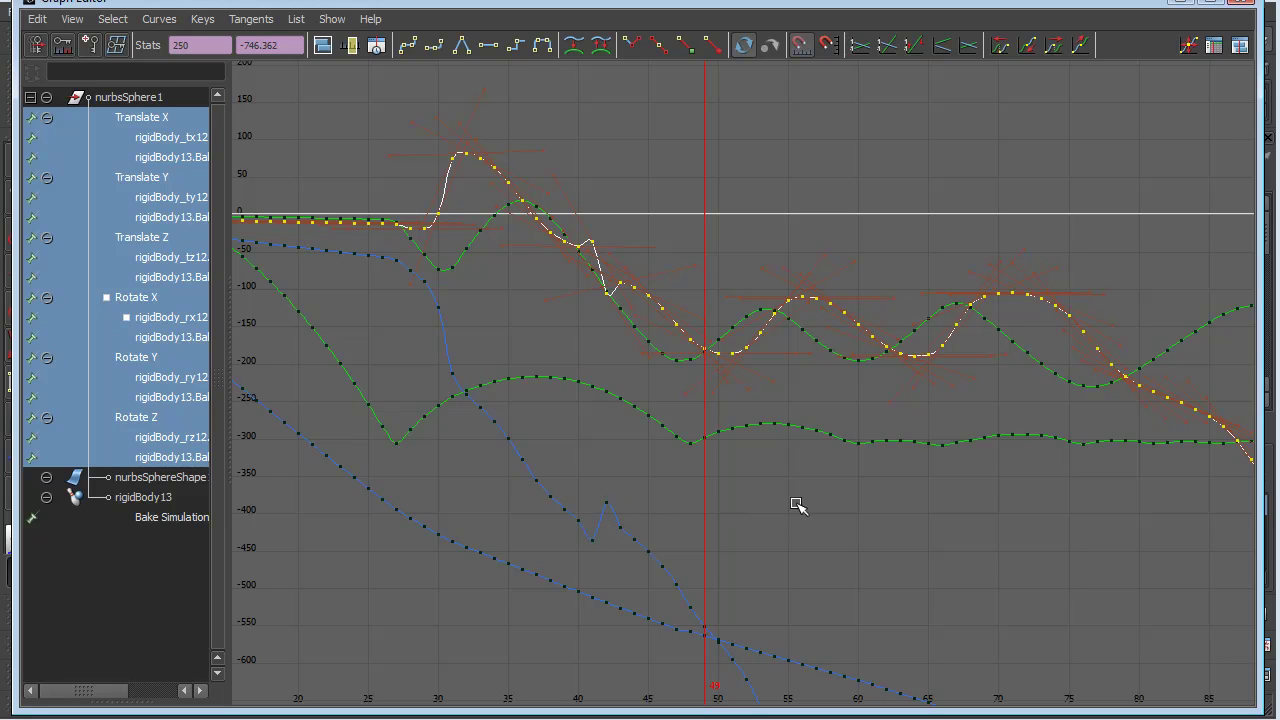
Deselect the Rotate X keys and try to simplify all of the ball's curves with the current options.
{"action": "middle_click_drag", "start_coordinate": [834, 494], "coordinate": [719, 449], "text": "alt"}
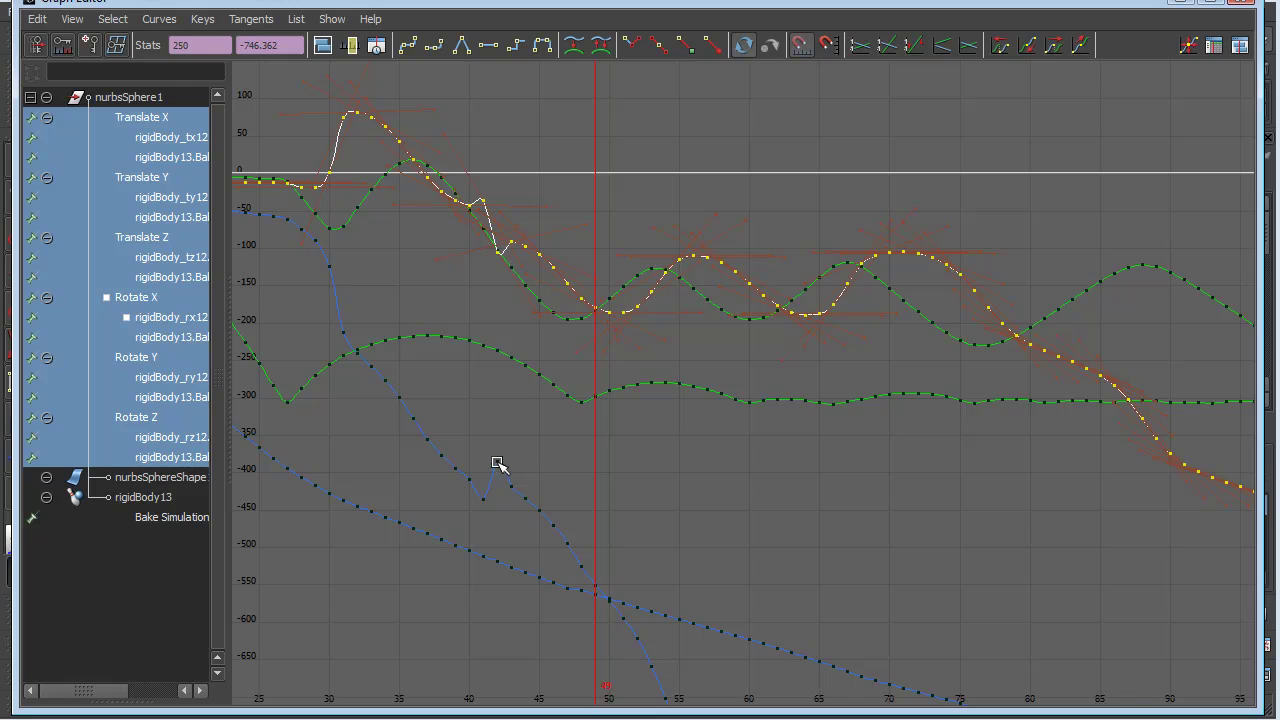
{"action": "left_click", "coordinate": [664, 477]}
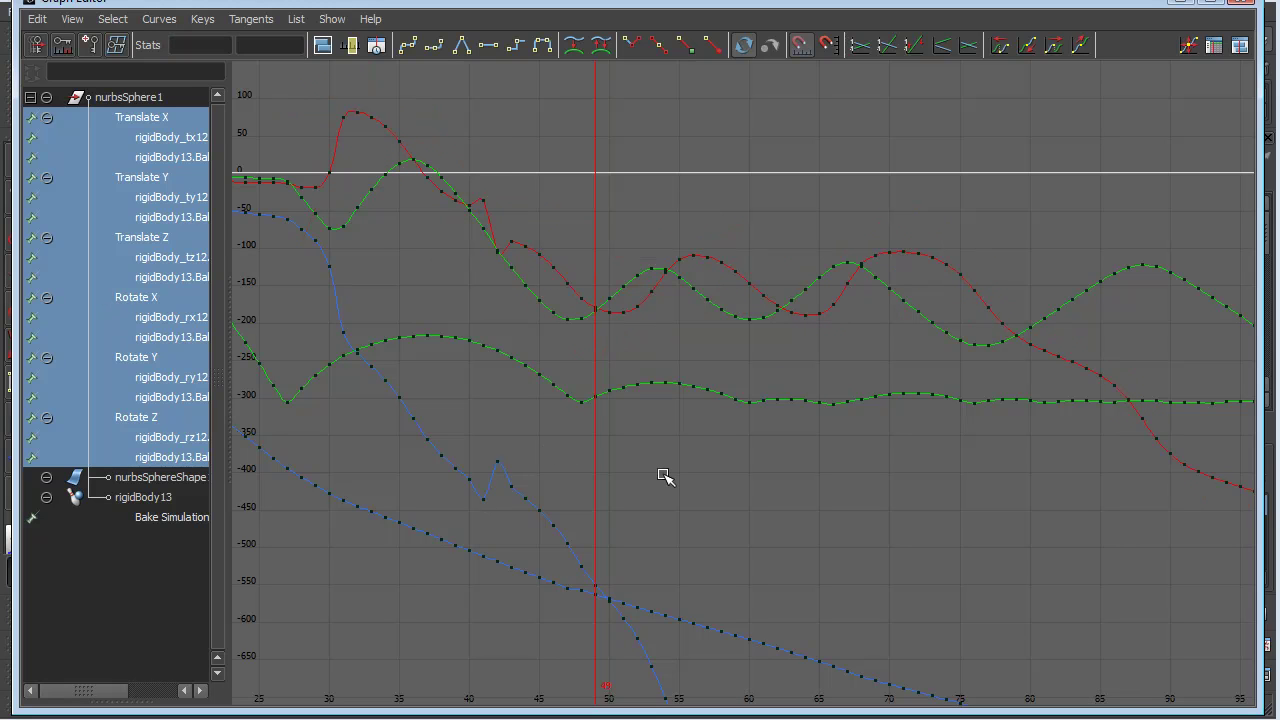
{"action": "left_click", "coordinate": [163, 20]}
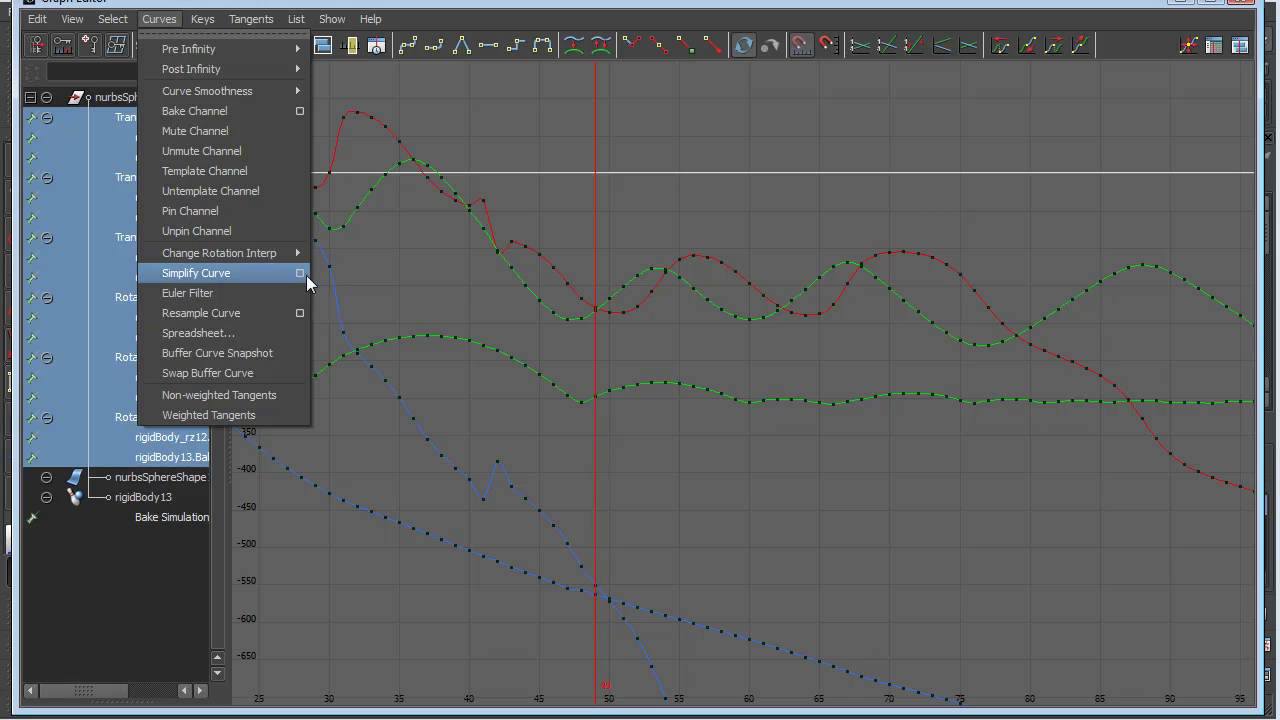
{"action": "left_click", "coordinate": [199, 275]}
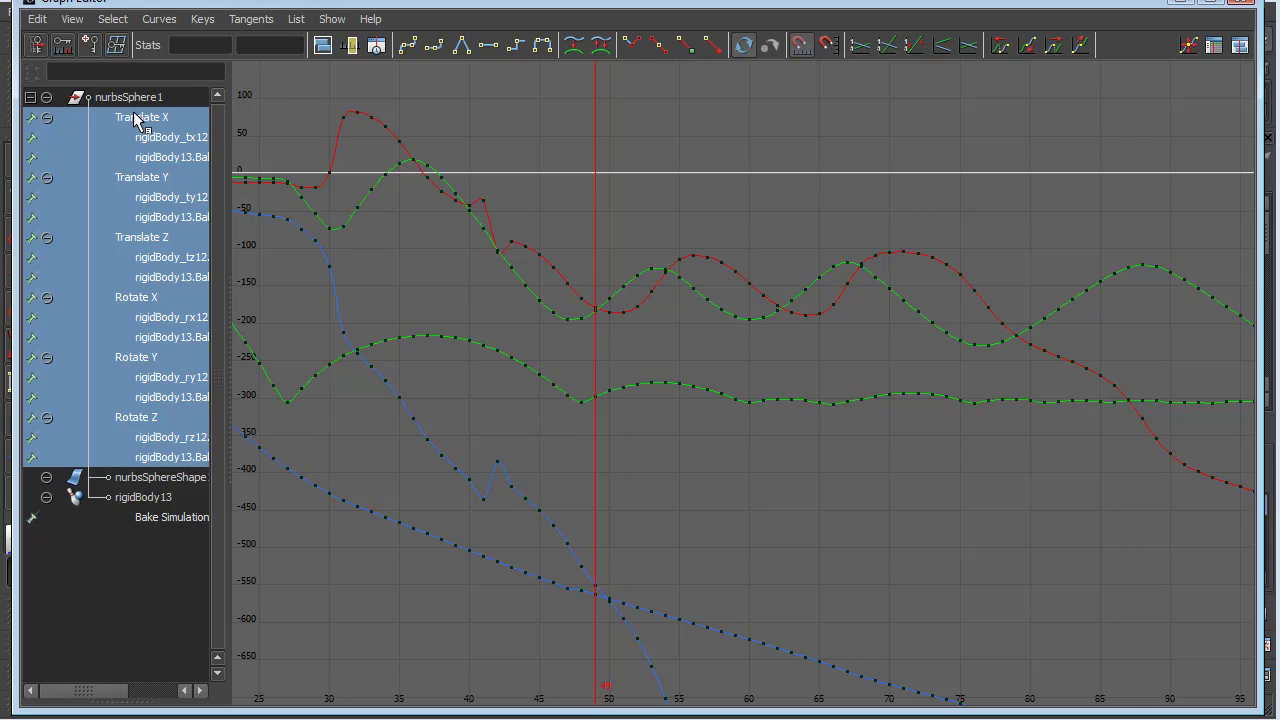
Simplify the ball's curves with the Classic method, time tolerance 0.05 and value tolerance 1.00, and undo that simplification.
{"action": "left_click", "coordinate": [157, 20]}
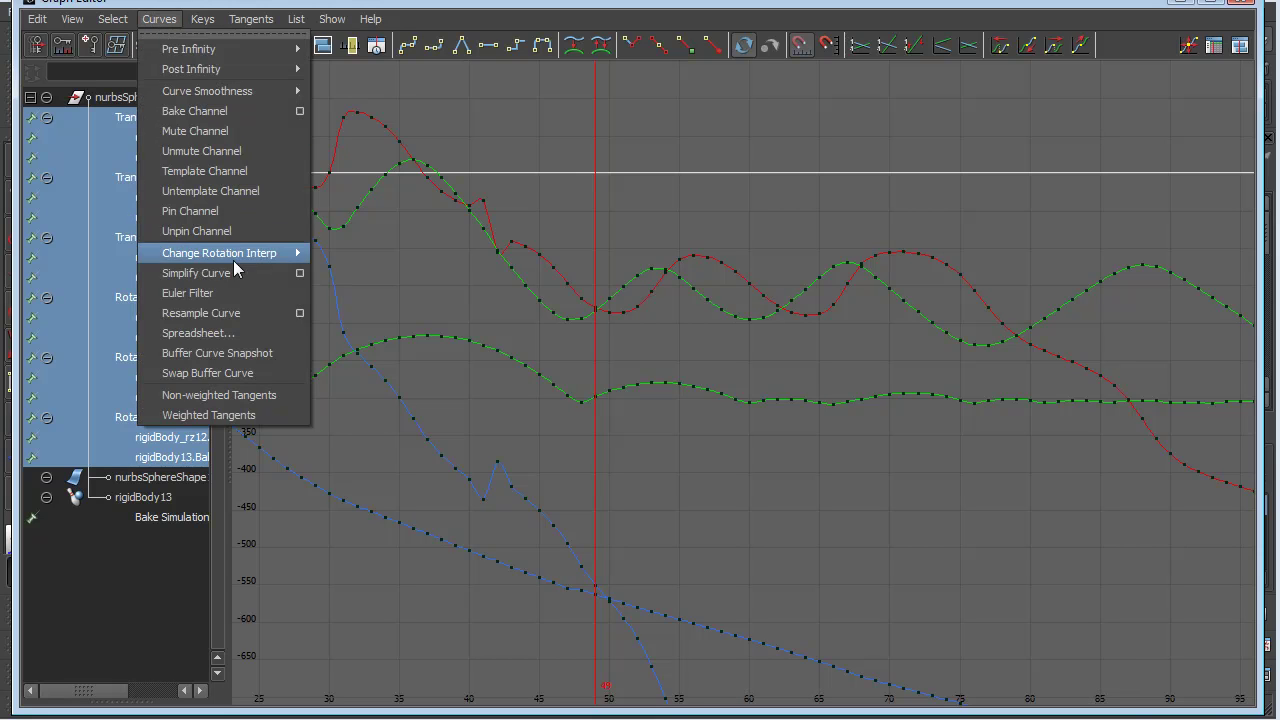
{"action": "left_click", "coordinate": [300, 274]}
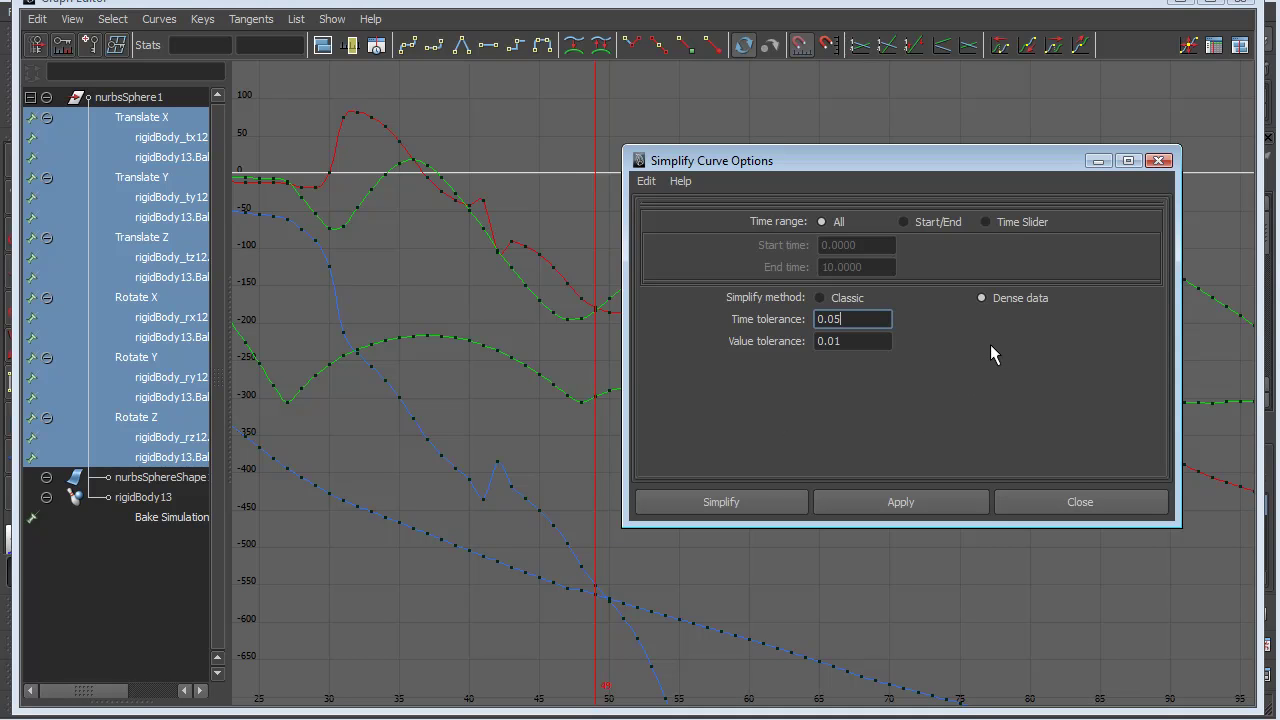
{"action": "left_click", "coordinate": [822, 297]}
{"action": "left_click", "coordinate": [907, 499]}
{"action": "key", "text": "Tab"}
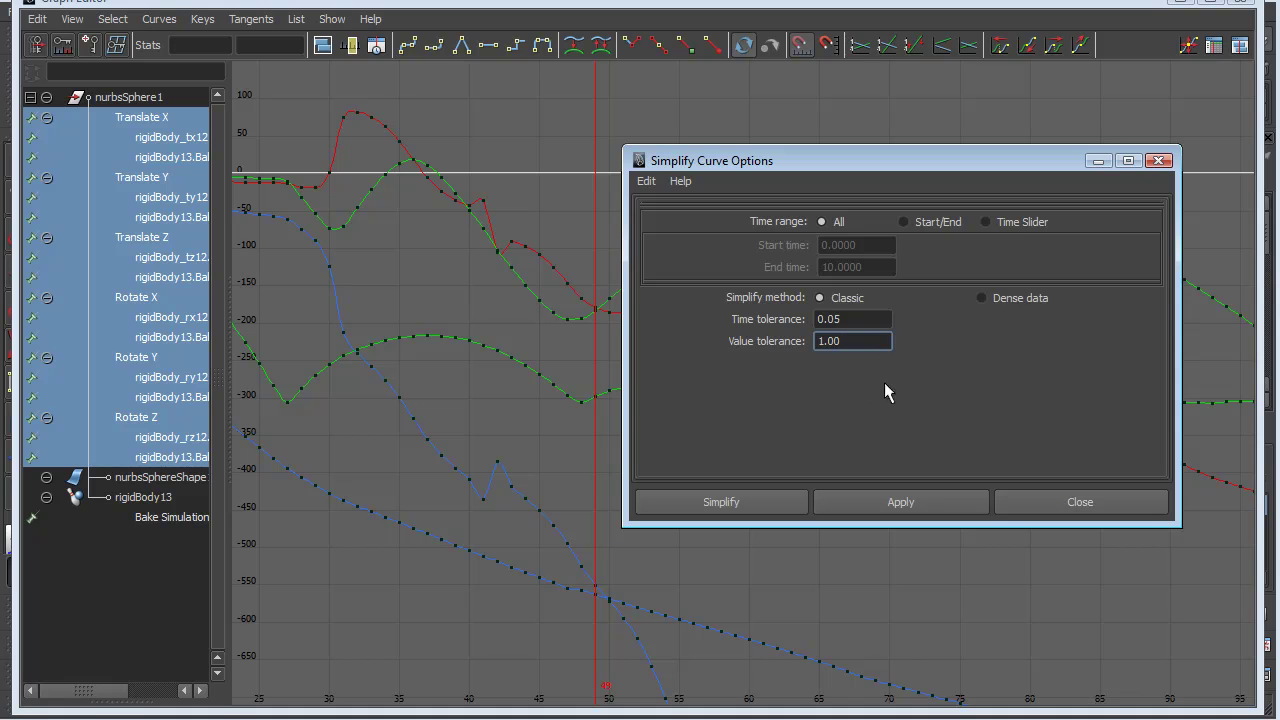
{"action": "left_click", "coordinate": [884, 503]}
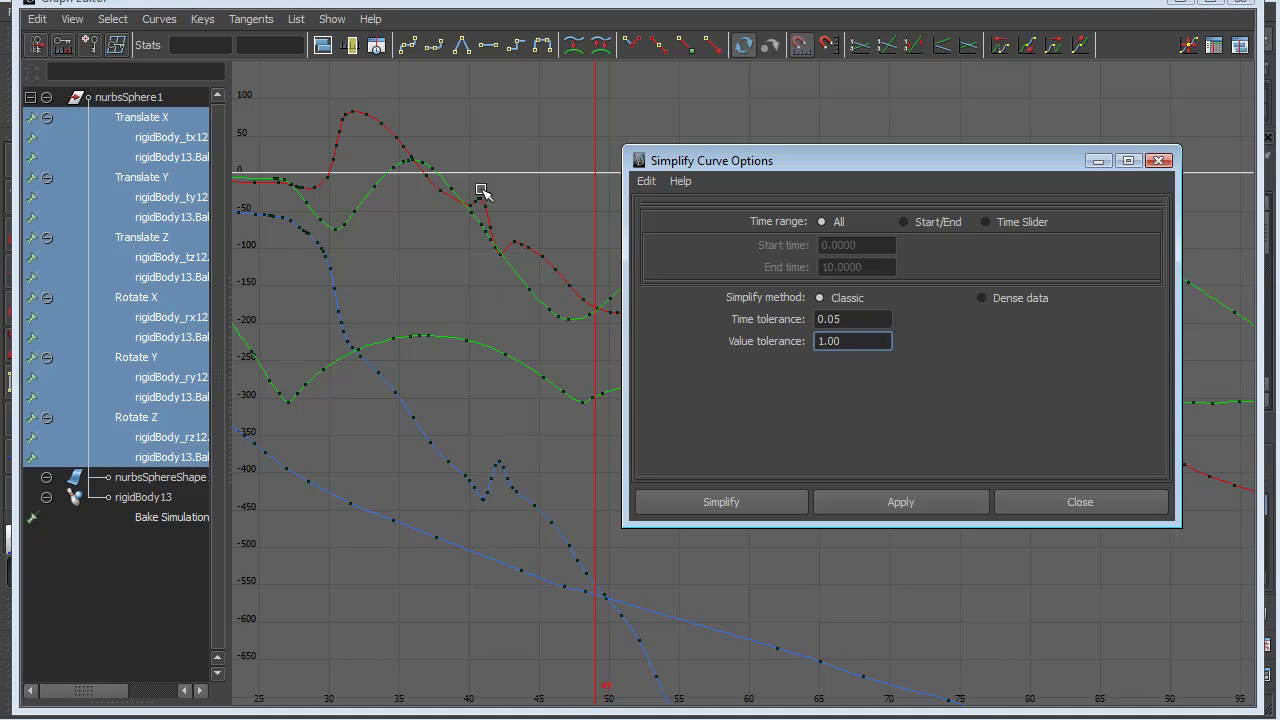
{"action": "left_click", "coordinate": [521, 420]}
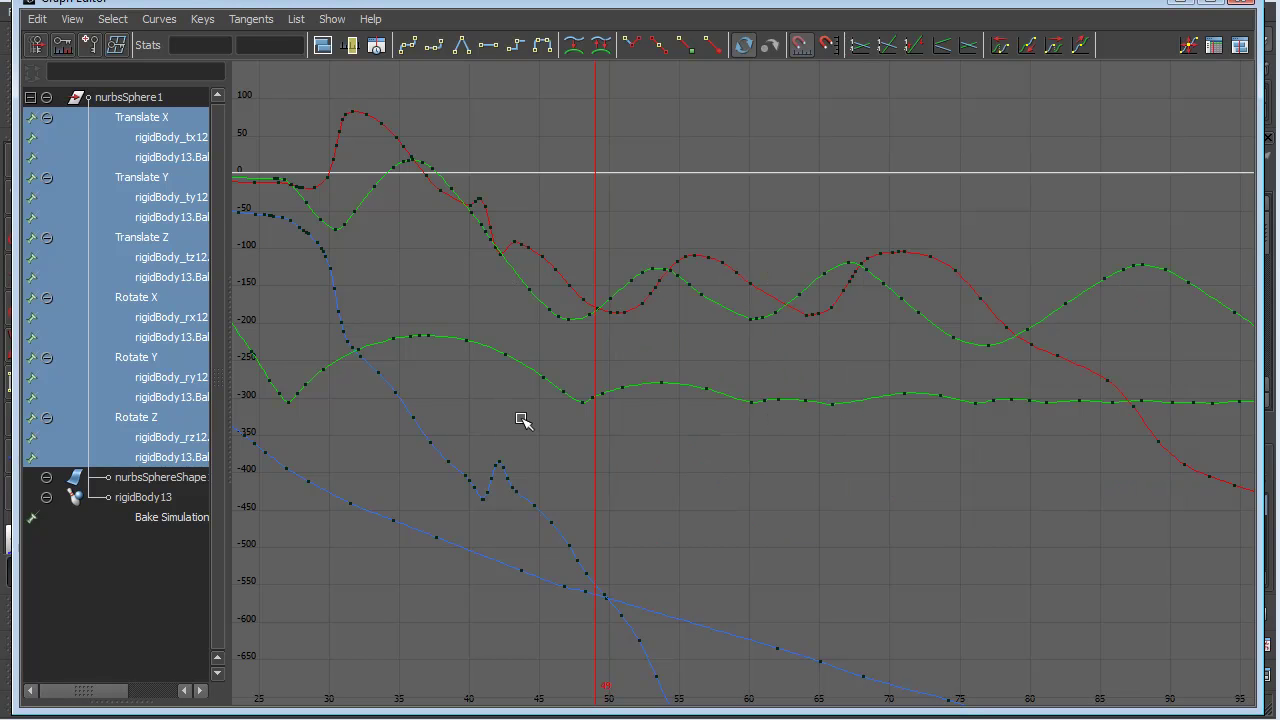
{"action": "key", "text": "ctrl+z"}
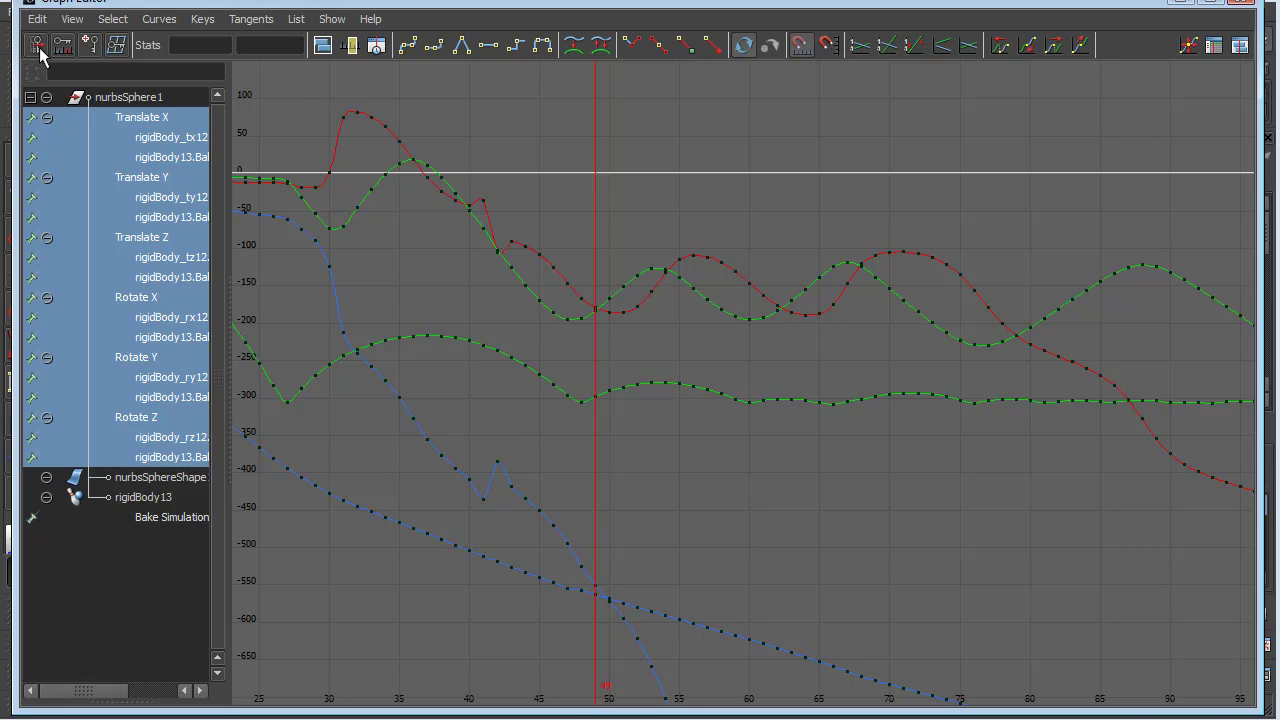
Simplify all of the ball's curves with the Classic method and a value tolerance of 10.
{"action": "left_click", "coordinate": [160, 20]}
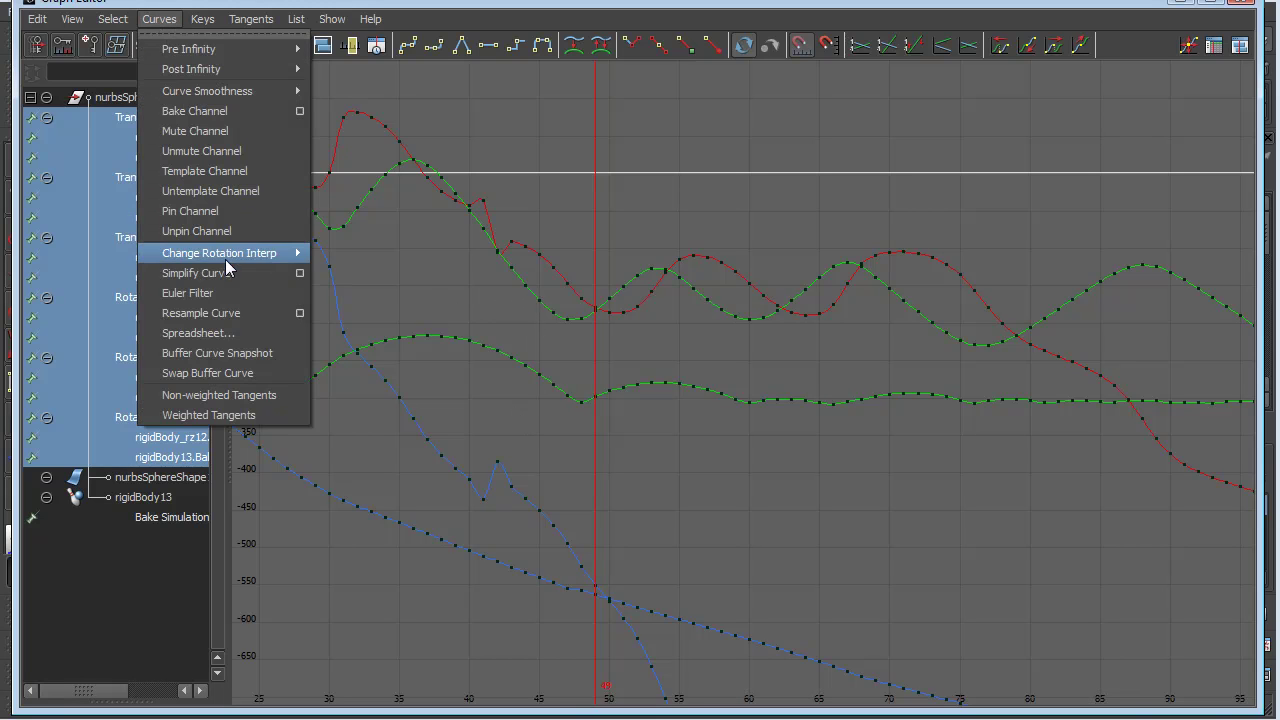
{"action": "left_click", "coordinate": [299, 273]}
{"action": "left_click", "coordinate": [824, 341]}
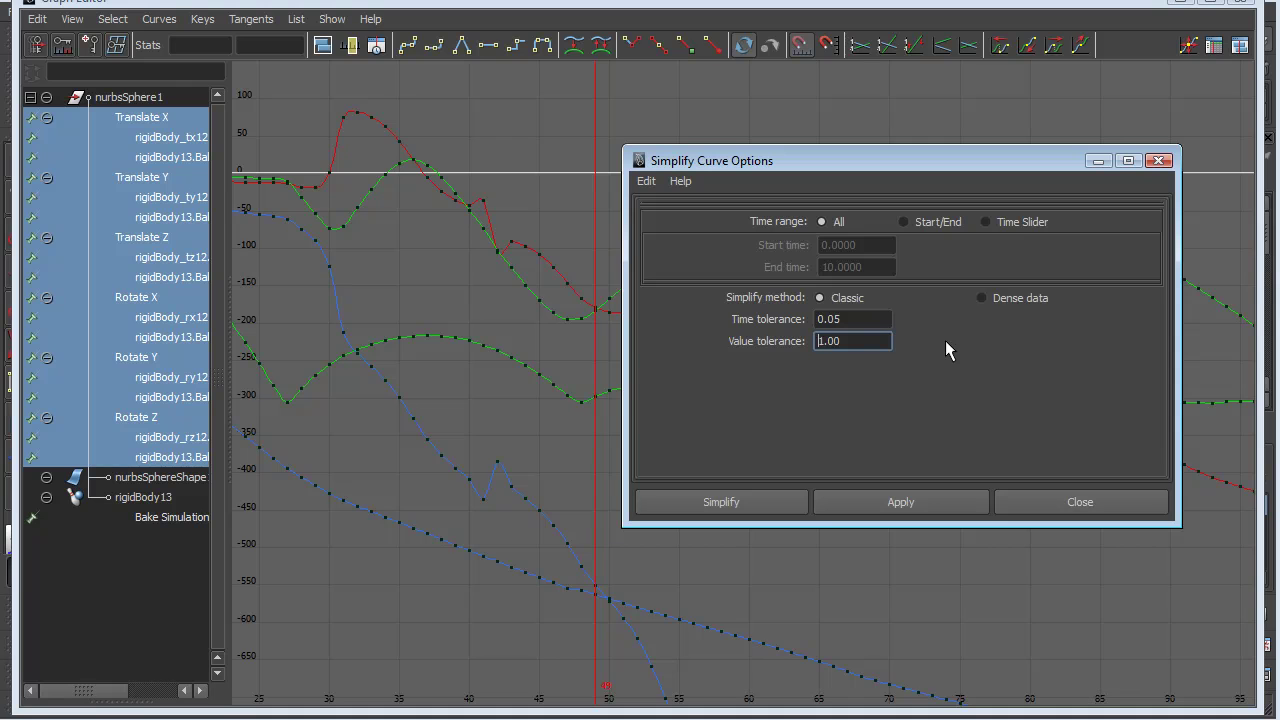
{"action": "type", "text": "0"}
{"action": "left_click", "coordinate": [721, 502]}
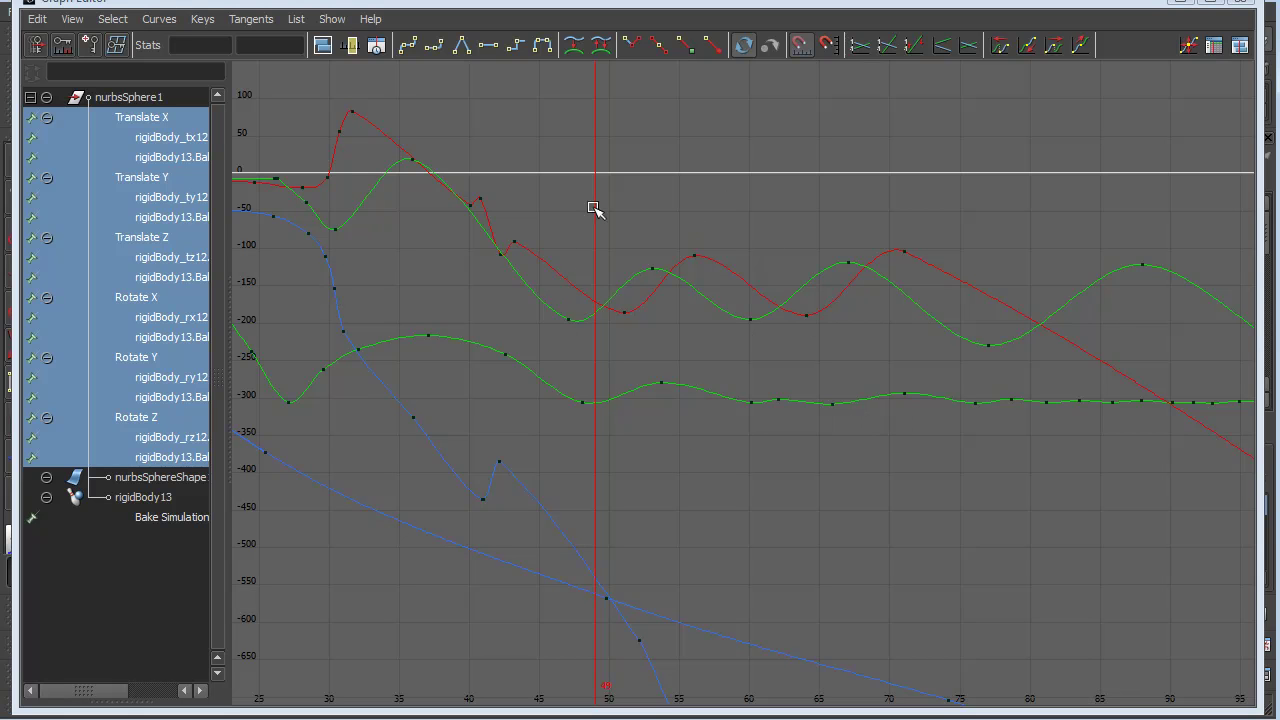
Examine the simplified curves over the full frame range, close the Graph Editor and play the ball animation from the first frame.
{"action": "key", "text": "a"}
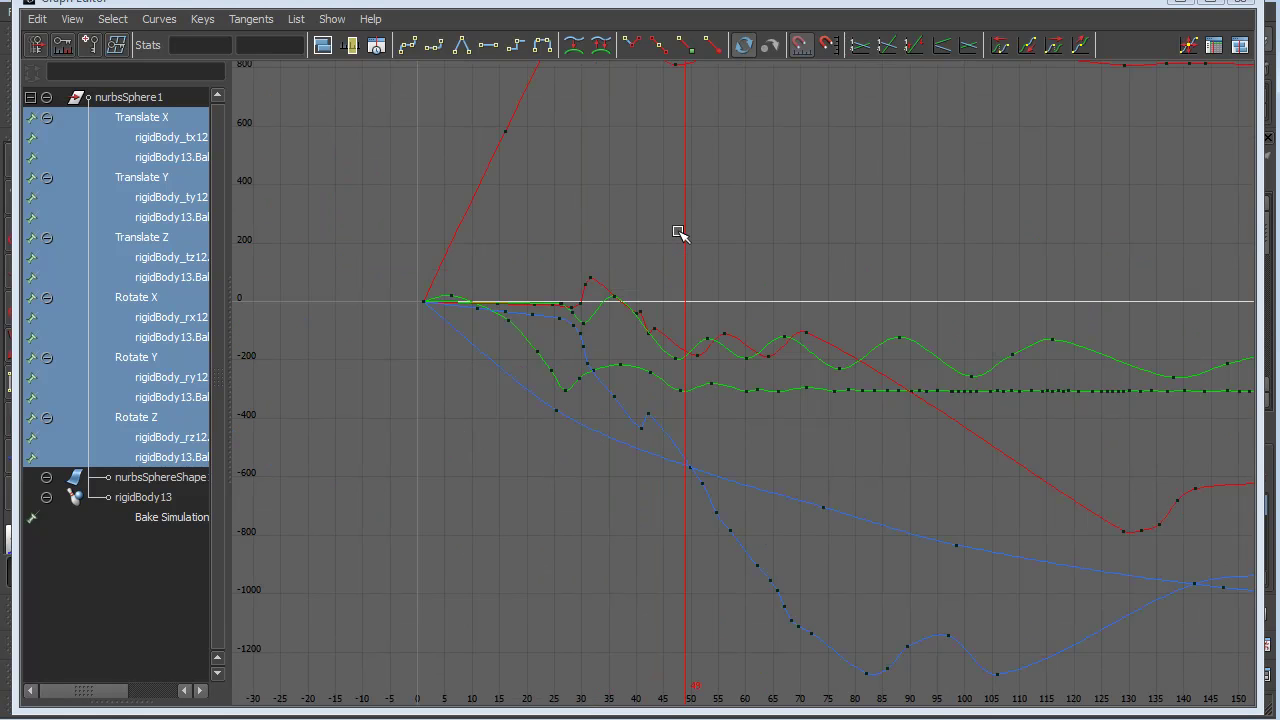
{"action": "middle_click_drag", "start_coordinate": [1106, 277], "coordinate": [831, 306], "text": "alt"}
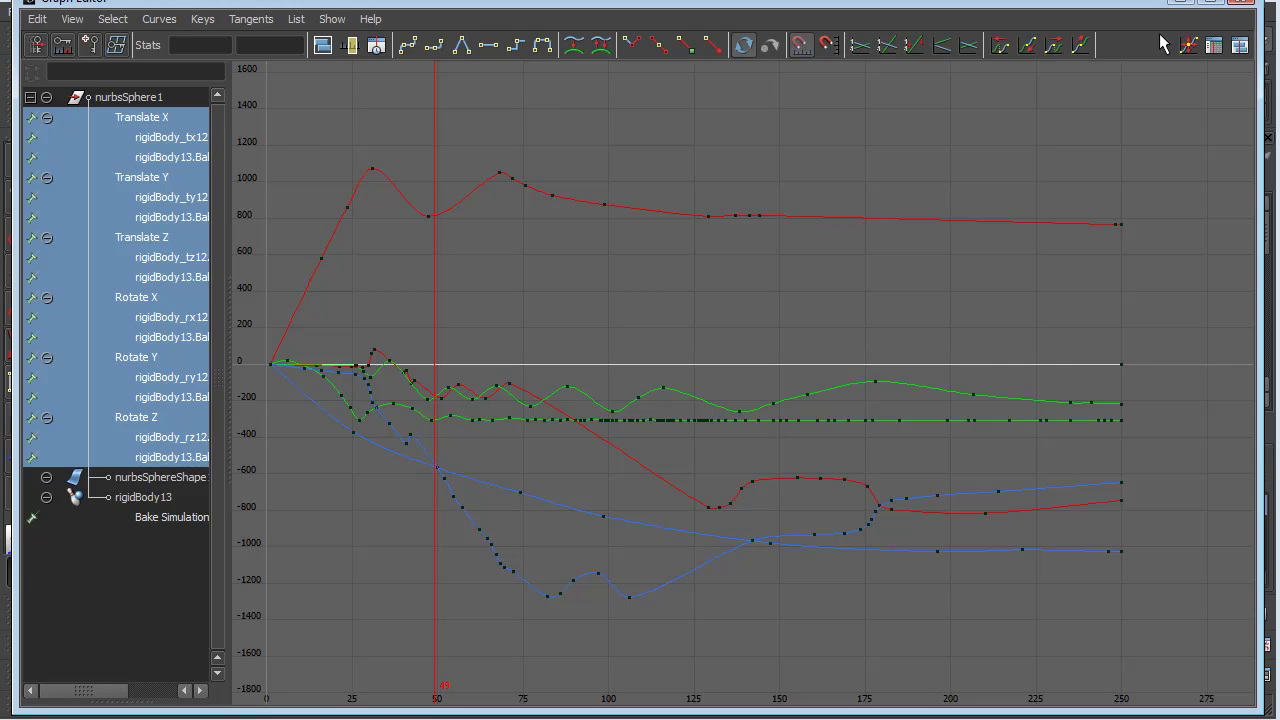
{"action": "left_click", "coordinate": [1240, 2]}
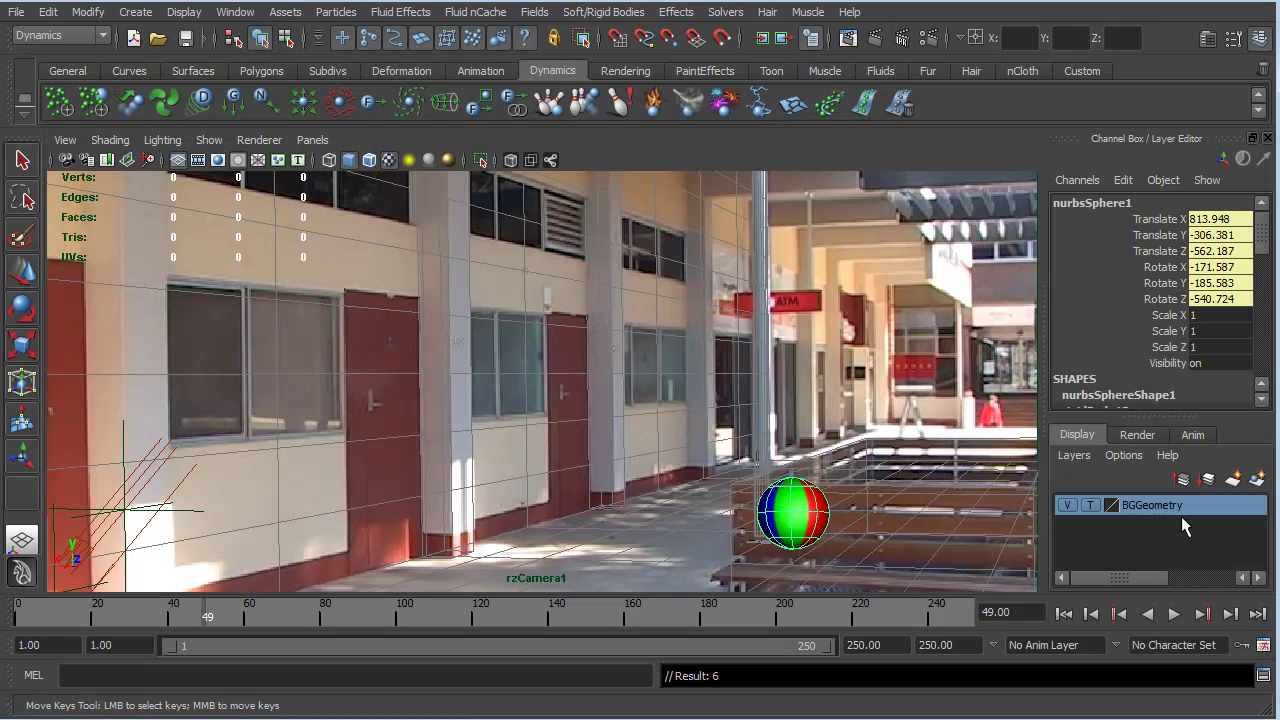
{"action": "left_click", "coordinate": [1064, 613]}
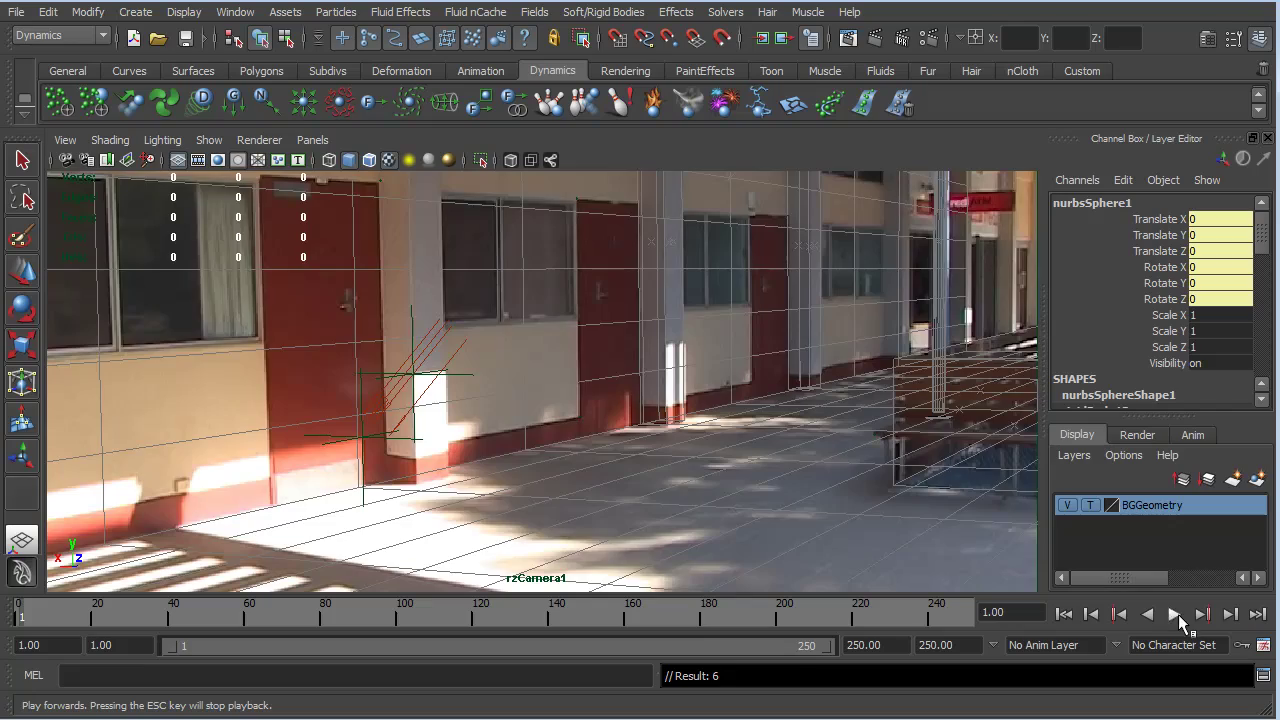
{"action": "left_click", "coordinate": [1174, 614]}
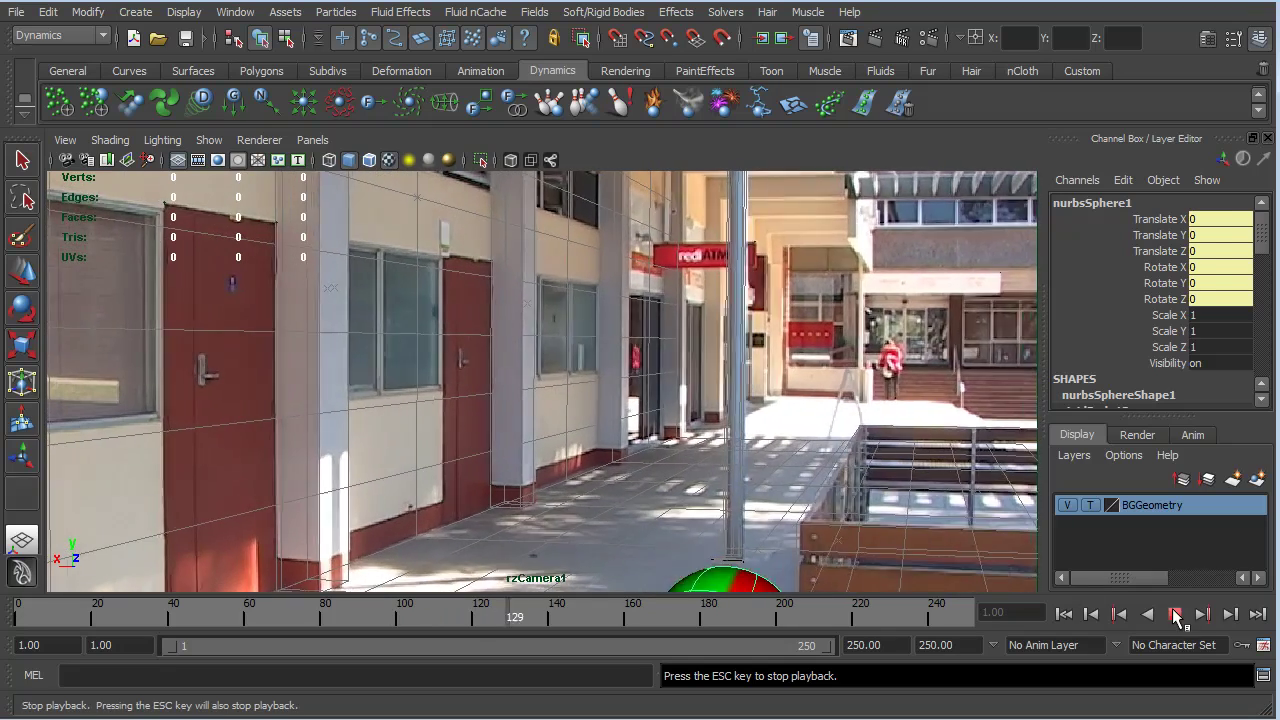
{"action": "left_click", "coordinate": [1174, 614]}
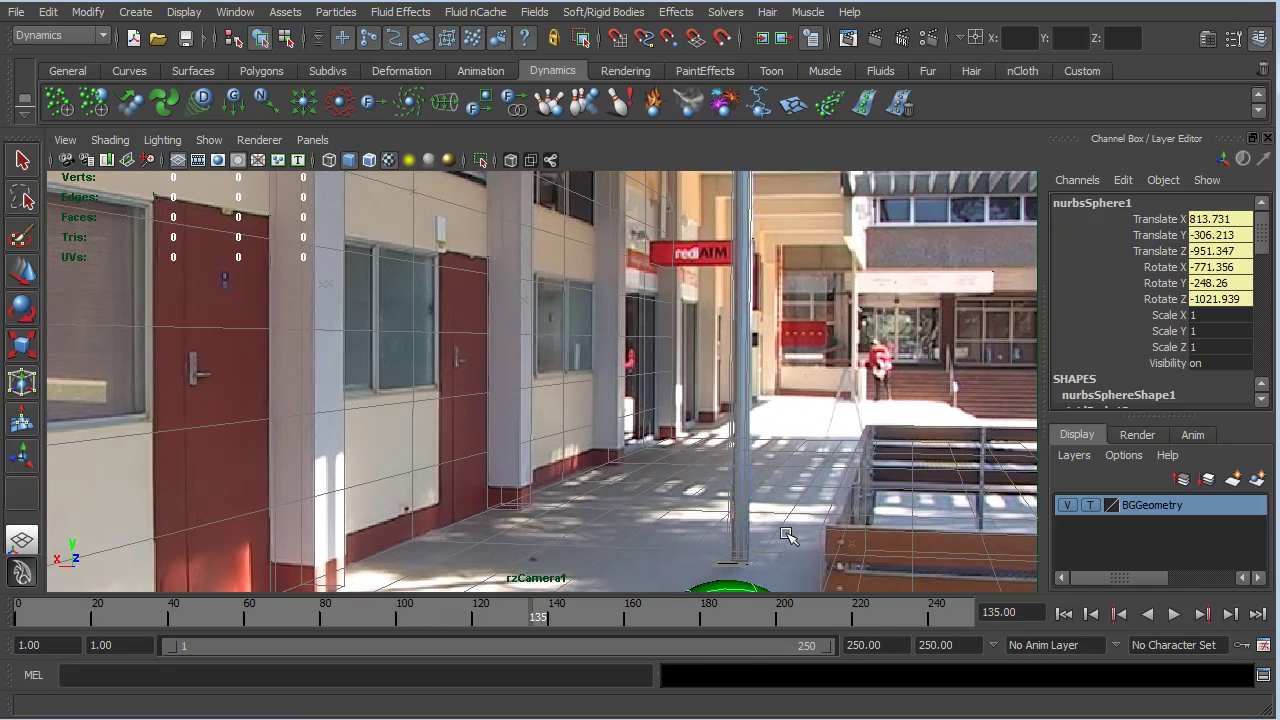
Undo the last simplification and simplify the ball's curves in the Graph Editor with a value tolerance of 1.
{"action": "key", "text": "alt+Tab"}
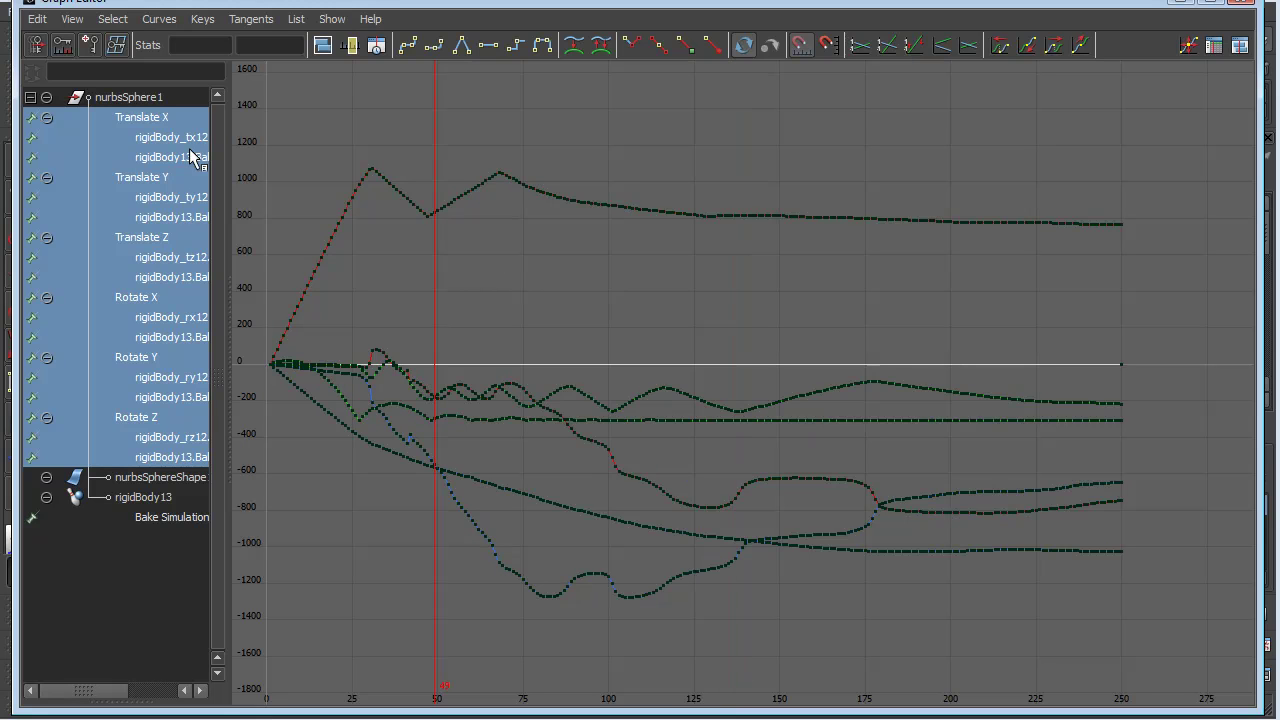
{"action": "left_click", "coordinate": [158, 19]}
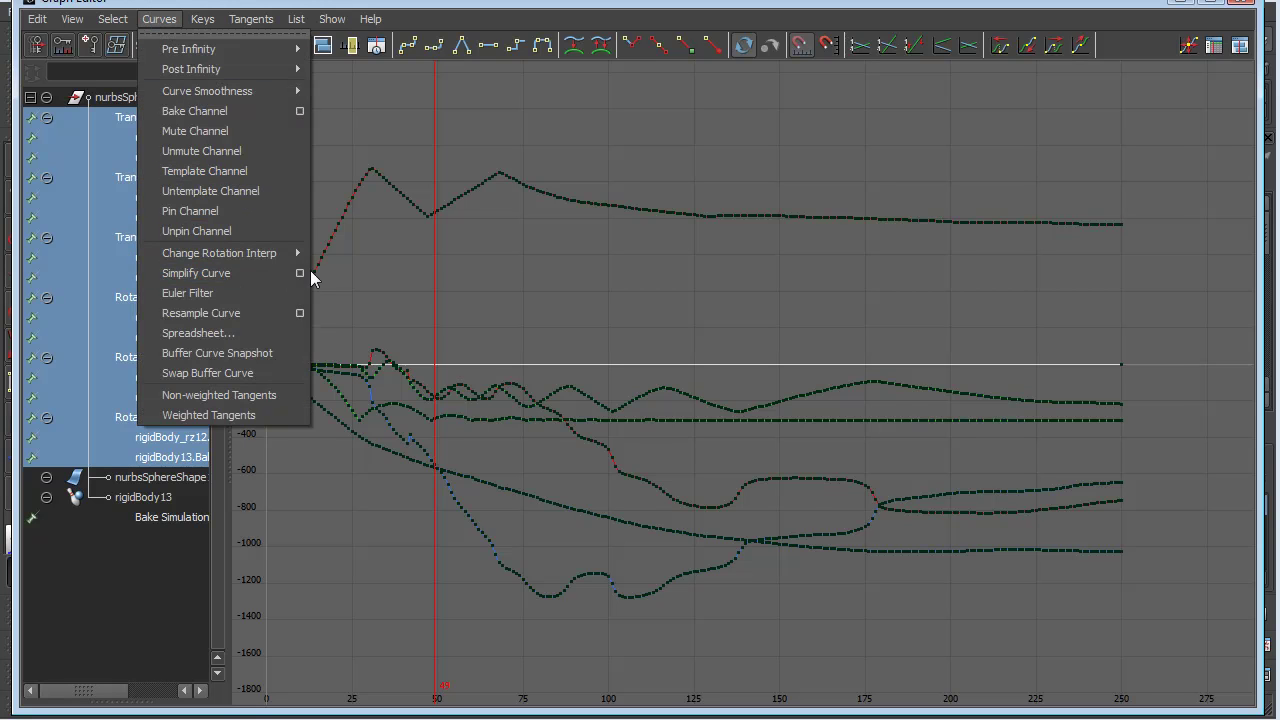
{"action": "left_click", "coordinate": [300, 273]}
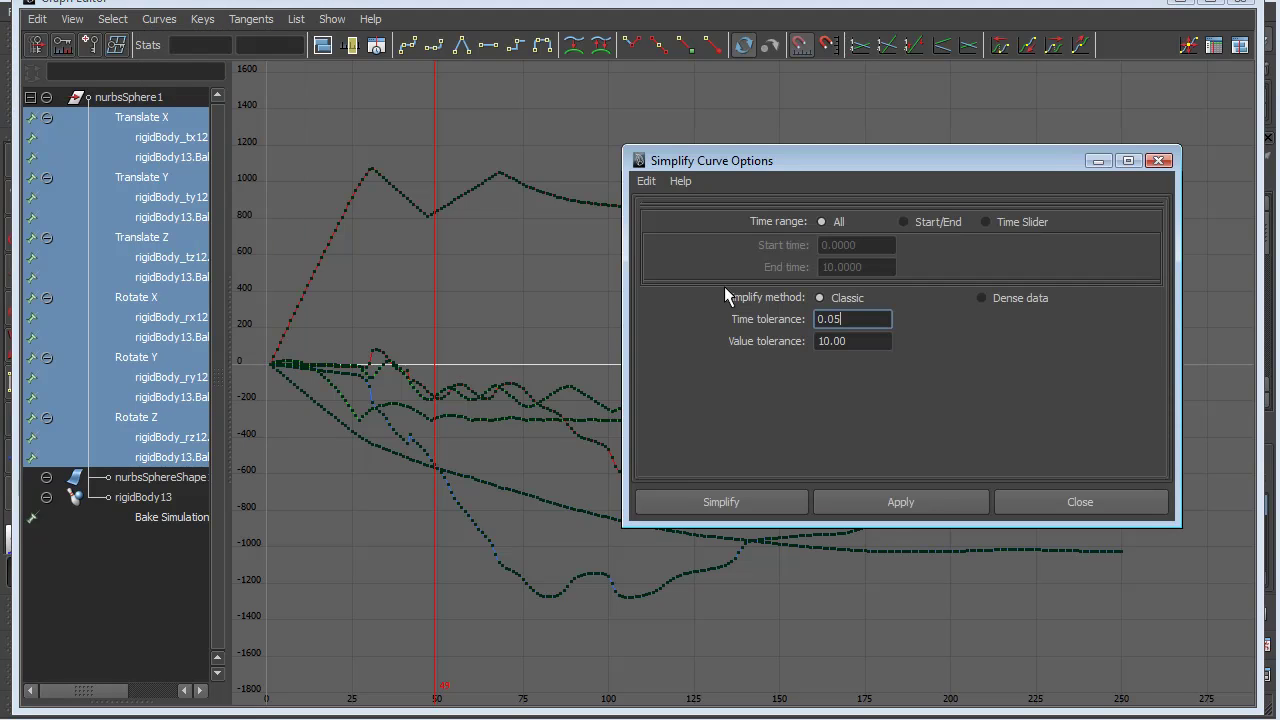
{"action": "left_click", "coordinate": [847, 341]}
{"action": "type", "text": "1"}
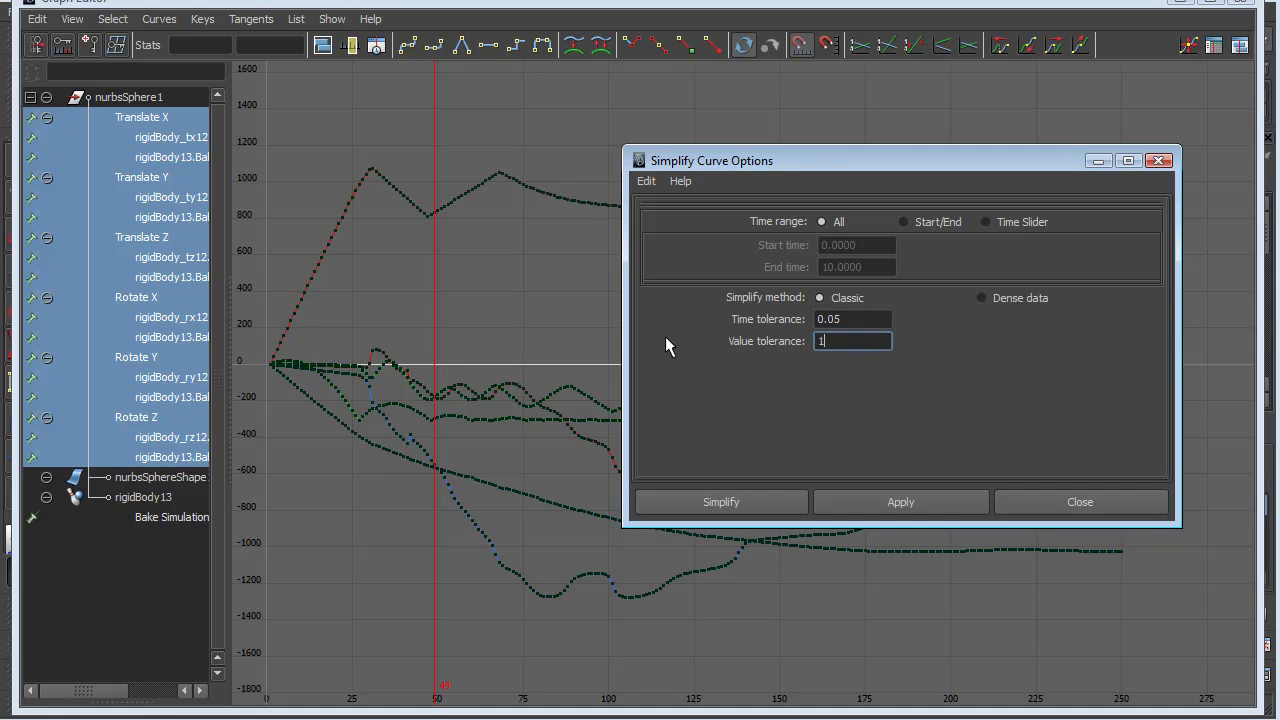
{"action": "key", "text": "Tab"}
{"action": "left_click", "coordinate": [739, 501]}
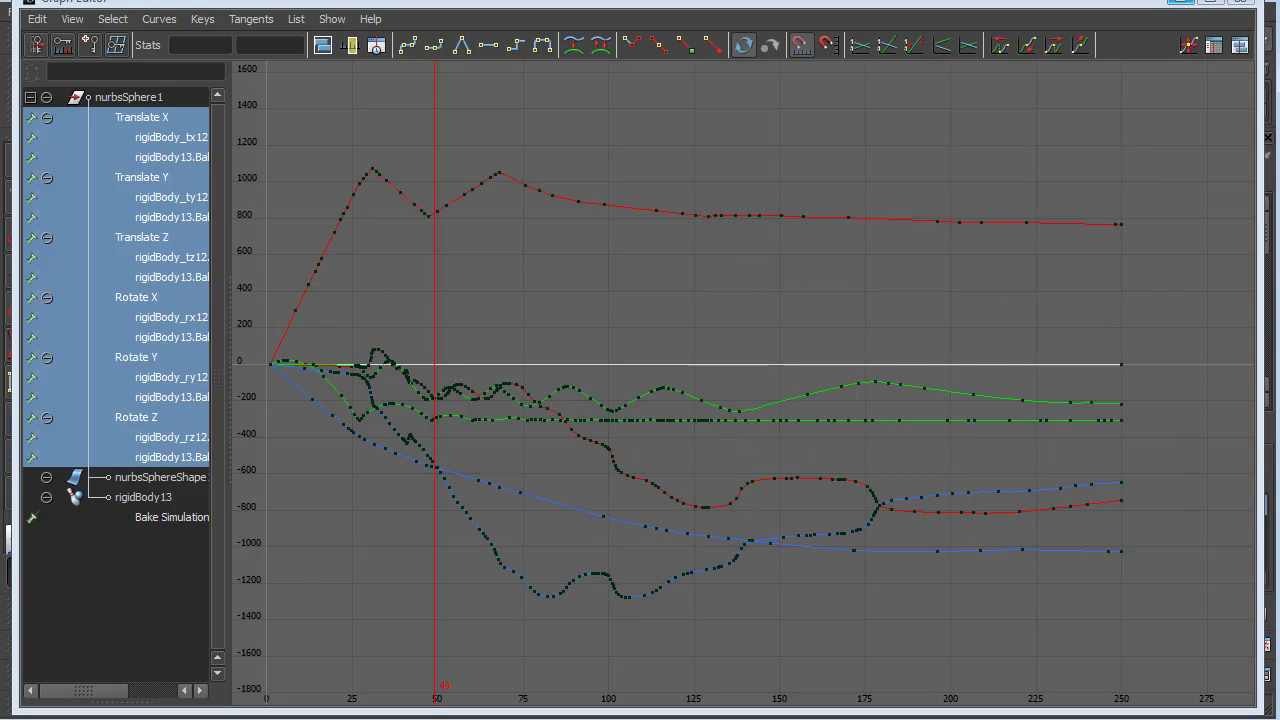
Hide the Graph Editor, replay the ball animation from the first frame several times and stop playback.
{"action": "left_click", "coordinate": [1181, 2]}
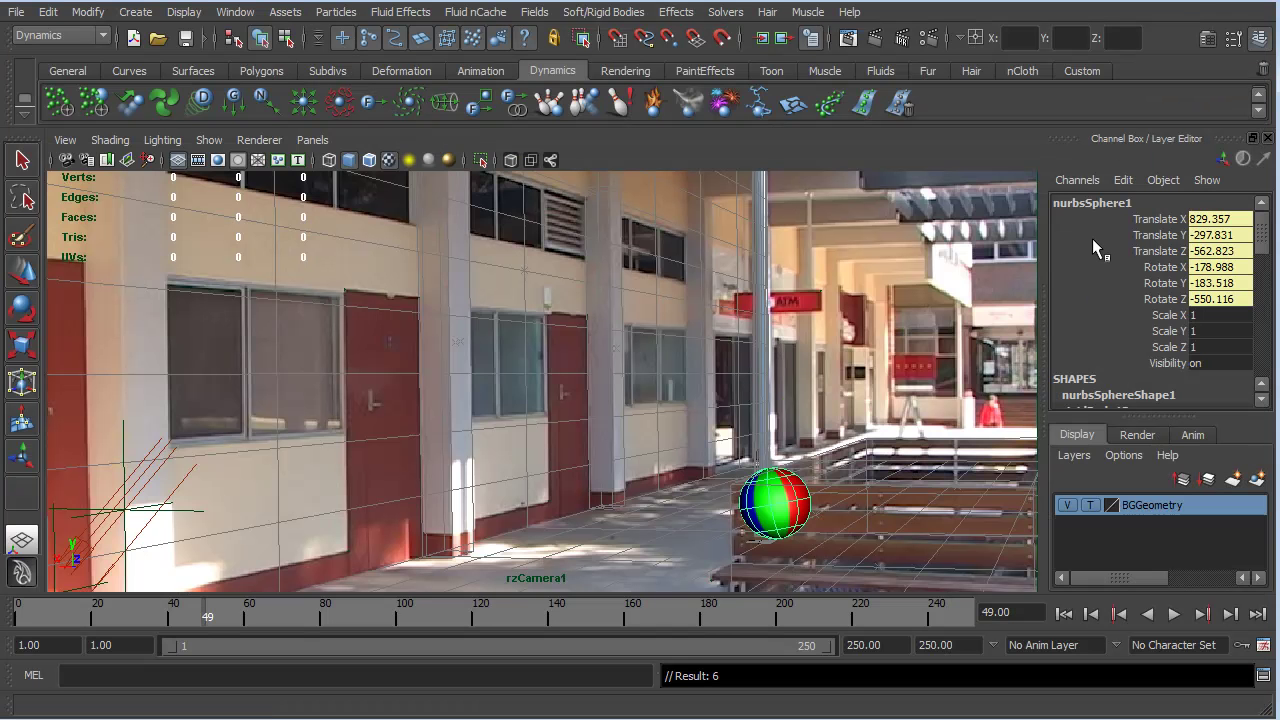
{"action": "left_click", "coordinate": [1064, 614]}
{"action": "left_click", "coordinate": [1173, 614]}
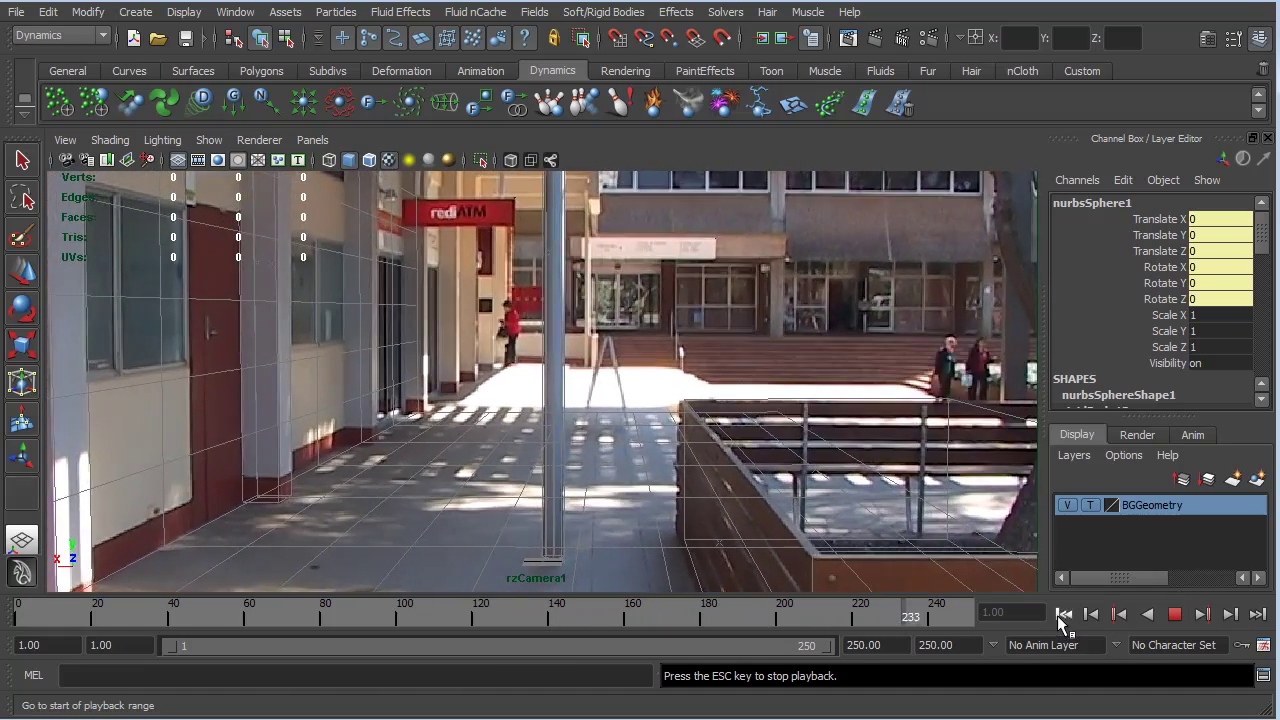
{"action": "left_click", "coordinate": [1063, 614]}
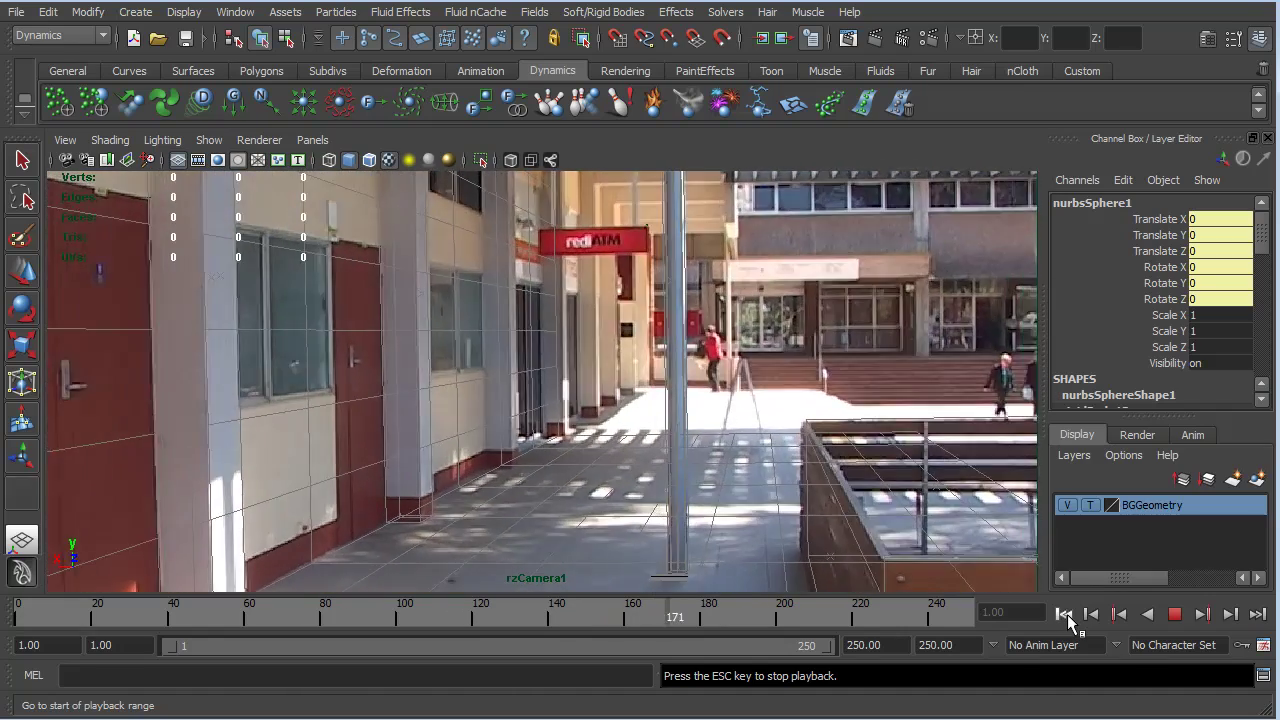
{"action": "left_click", "coordinate": [1066, 616]}
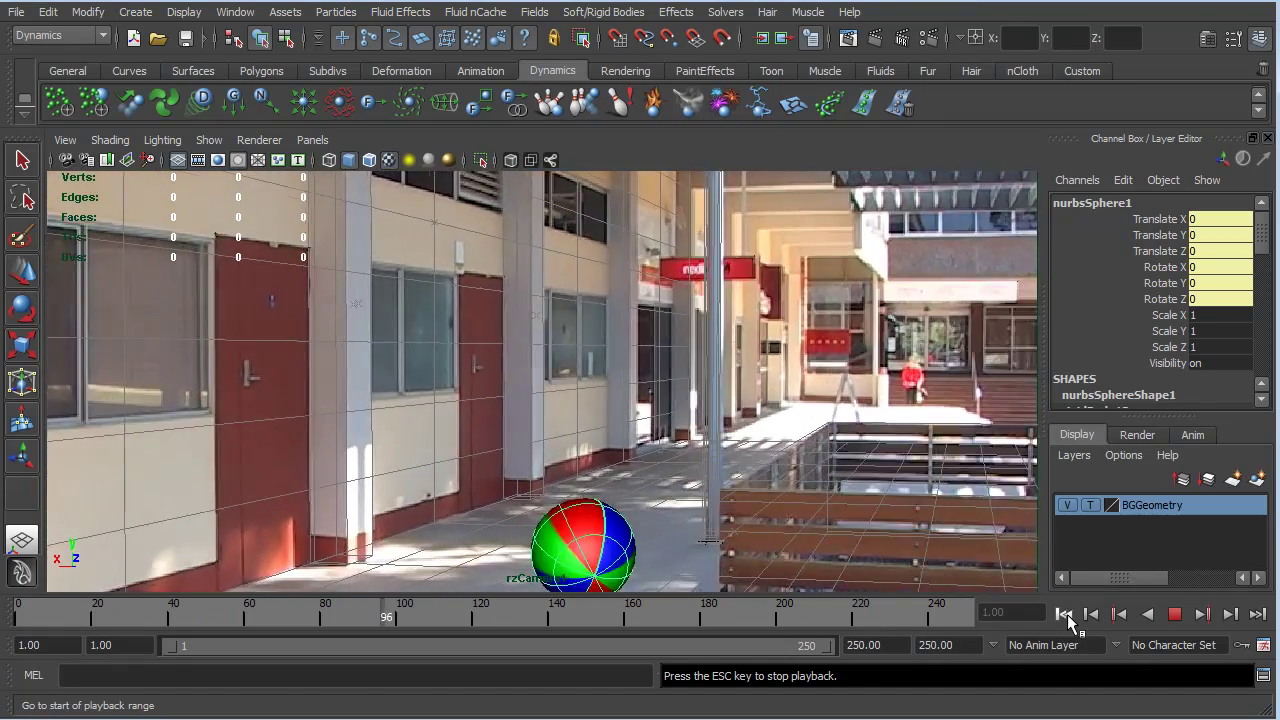
{"action": "left_click", "coordinate": [1066, 614]}
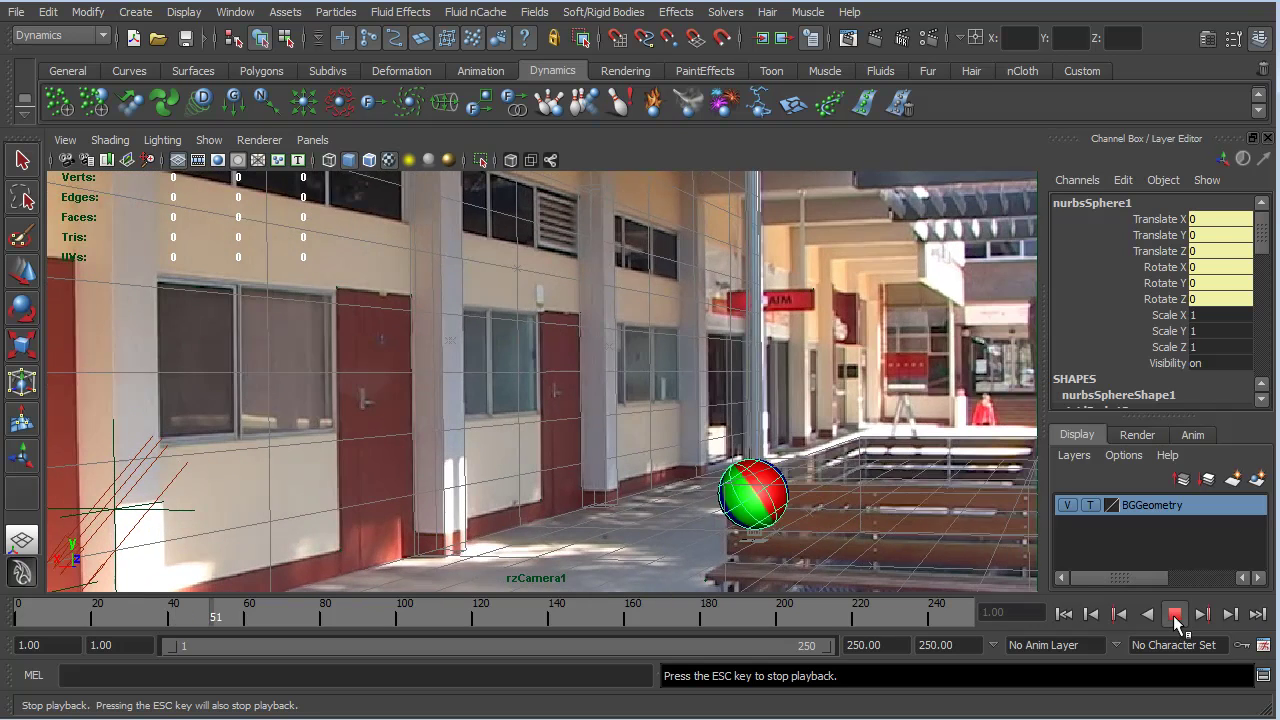
{"action": "left_click", "coordinate": [1175, 614]}
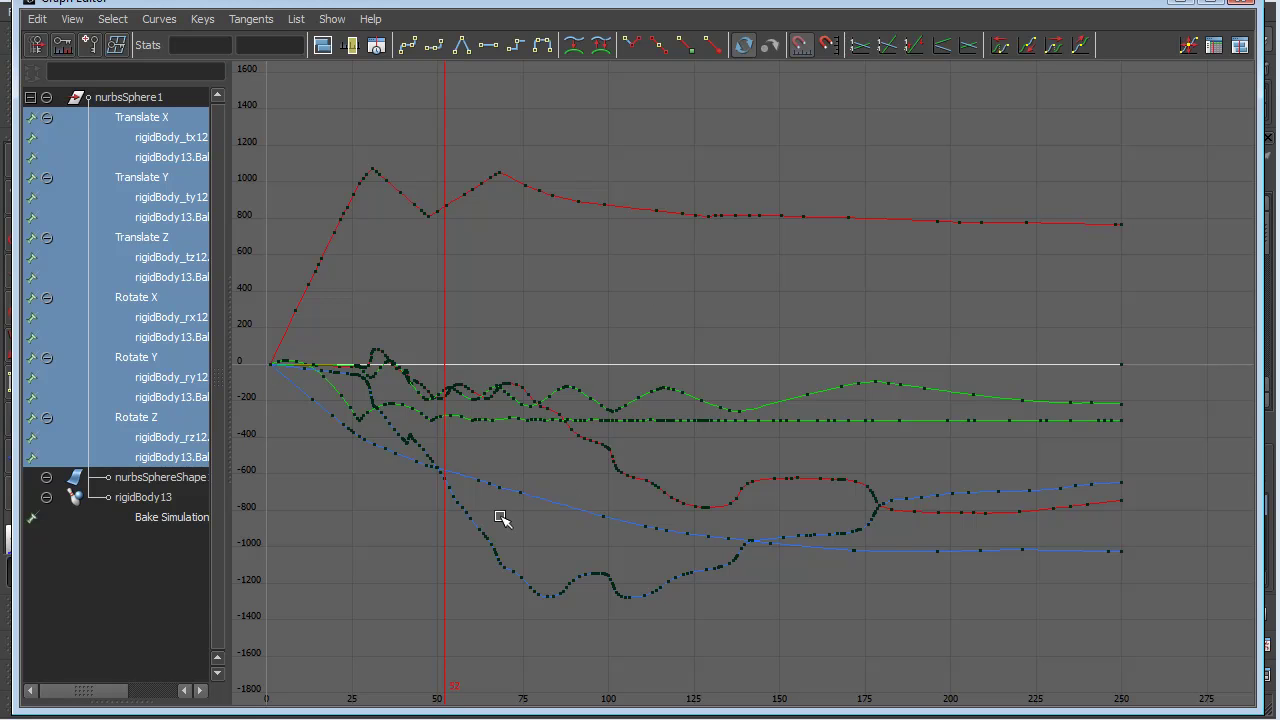
Examine the simplified curves in the Graph Editor and isolate the ball's Rotate X rigid body curve.
{"action": "scroll", "coordinate": [479, 487], "scroll_direction": "up", "scroll_amount": 2}
{"action": "scroll", "coordinate": [484, 485], "scroll_direction": "down", "scroll_amount": 2}
{"action": "middle_click_drag", "start_coordinate": [437, 471], "coordinate": [711, 491], "text": "alt"}
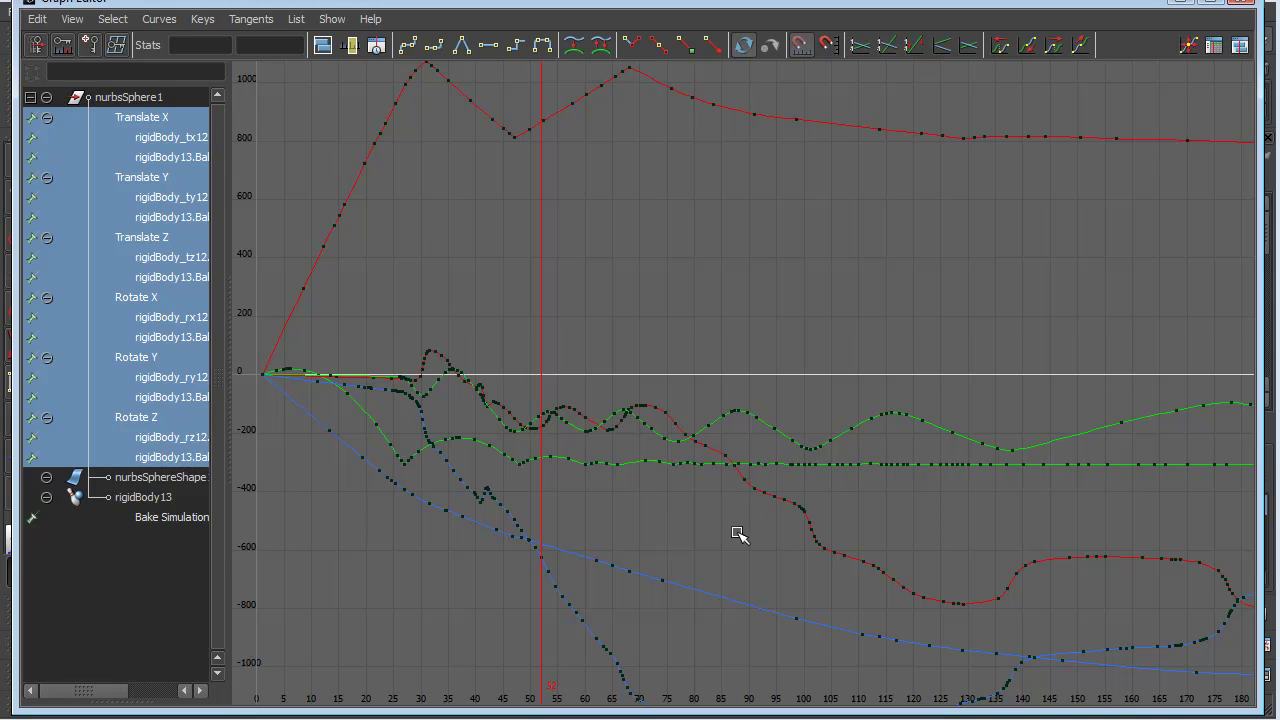
{"action": "middle_click_drag", "start_coordinate": [726, 537], "coordinate": [623, 523], "text": "alt"}
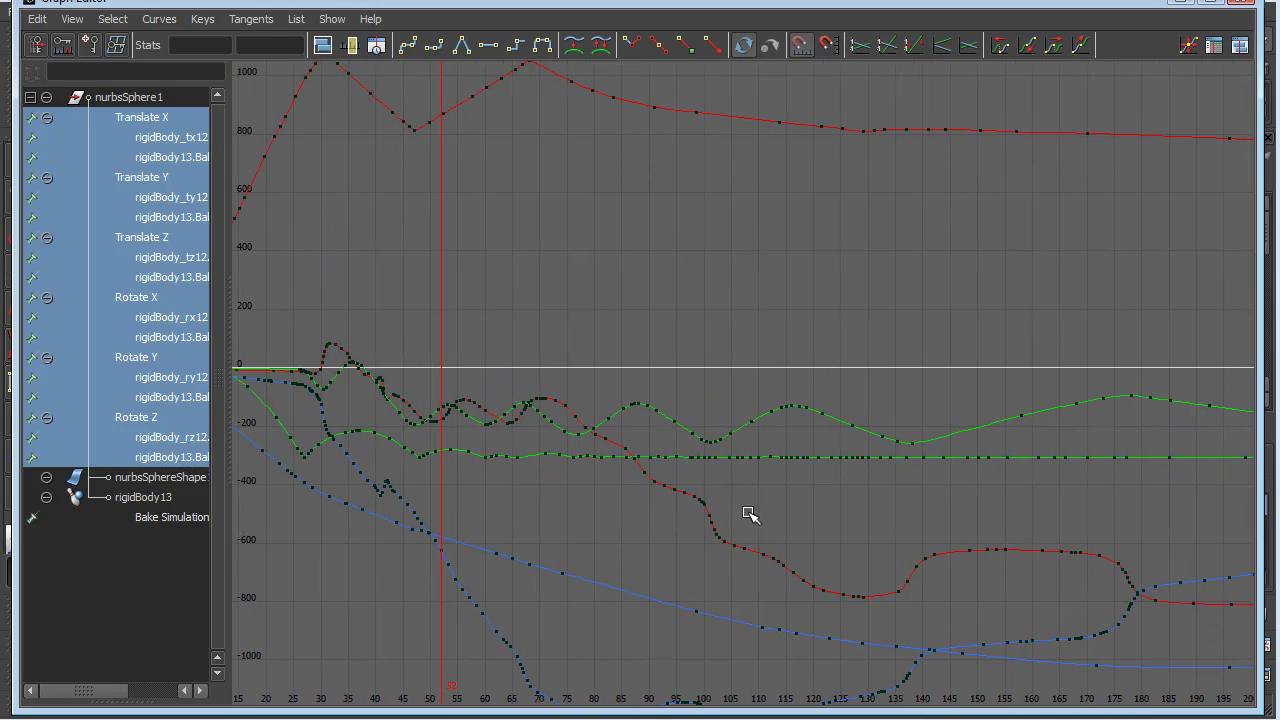
{"action": "left_click", "coordinate": [712, 528]}
{"action": "left_click", "coordinate": [157, 319]}
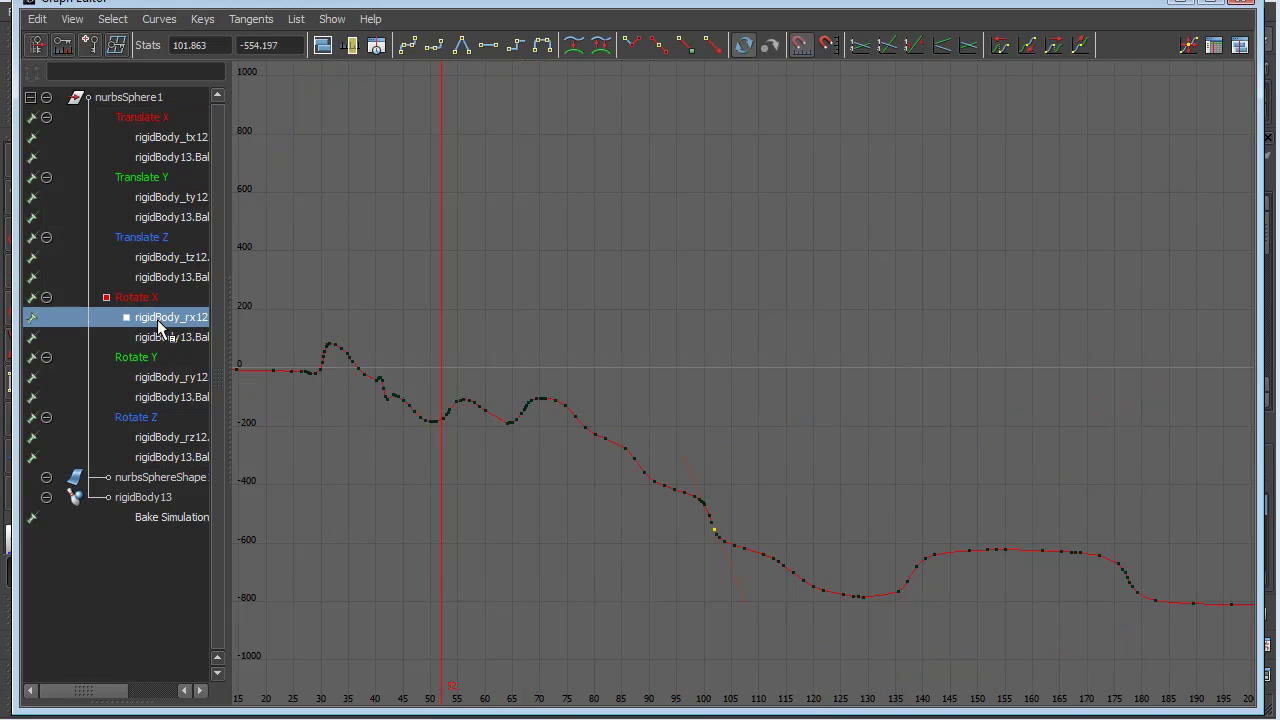
{"action": "left_click", "coordinate": [166, 340]}
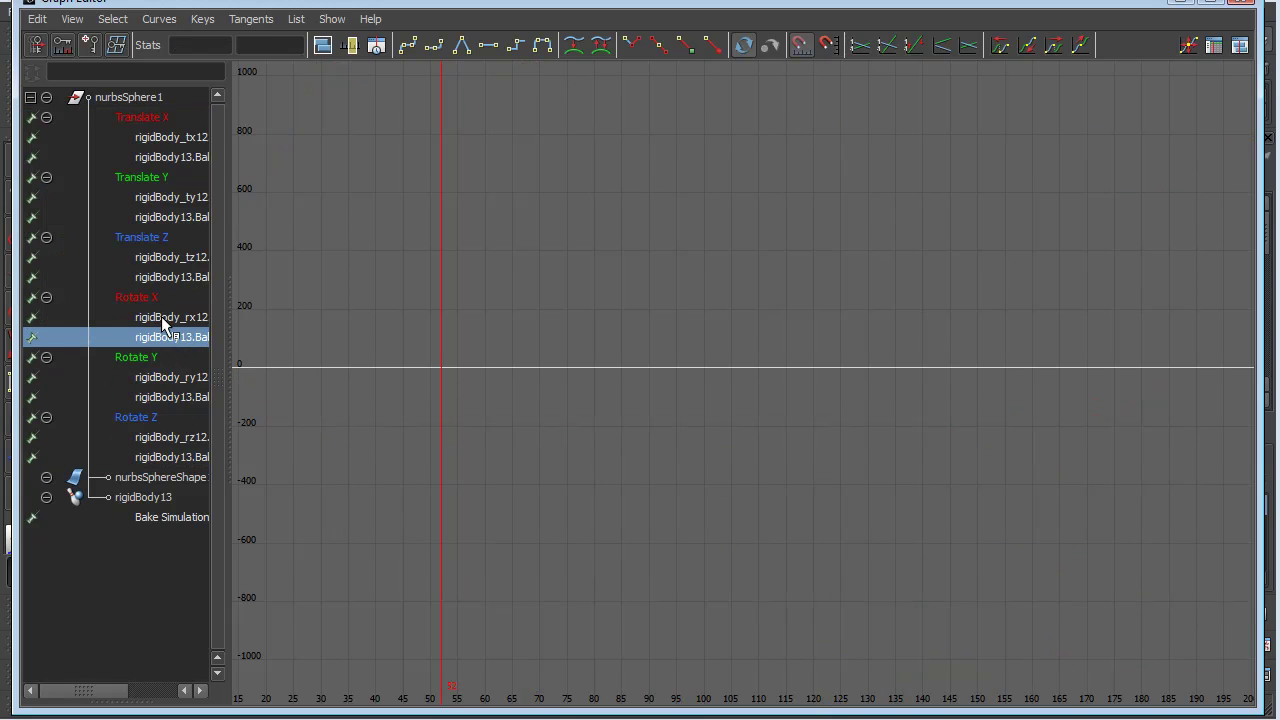
{"action": "left_click", "coordinate": [161, 319]}
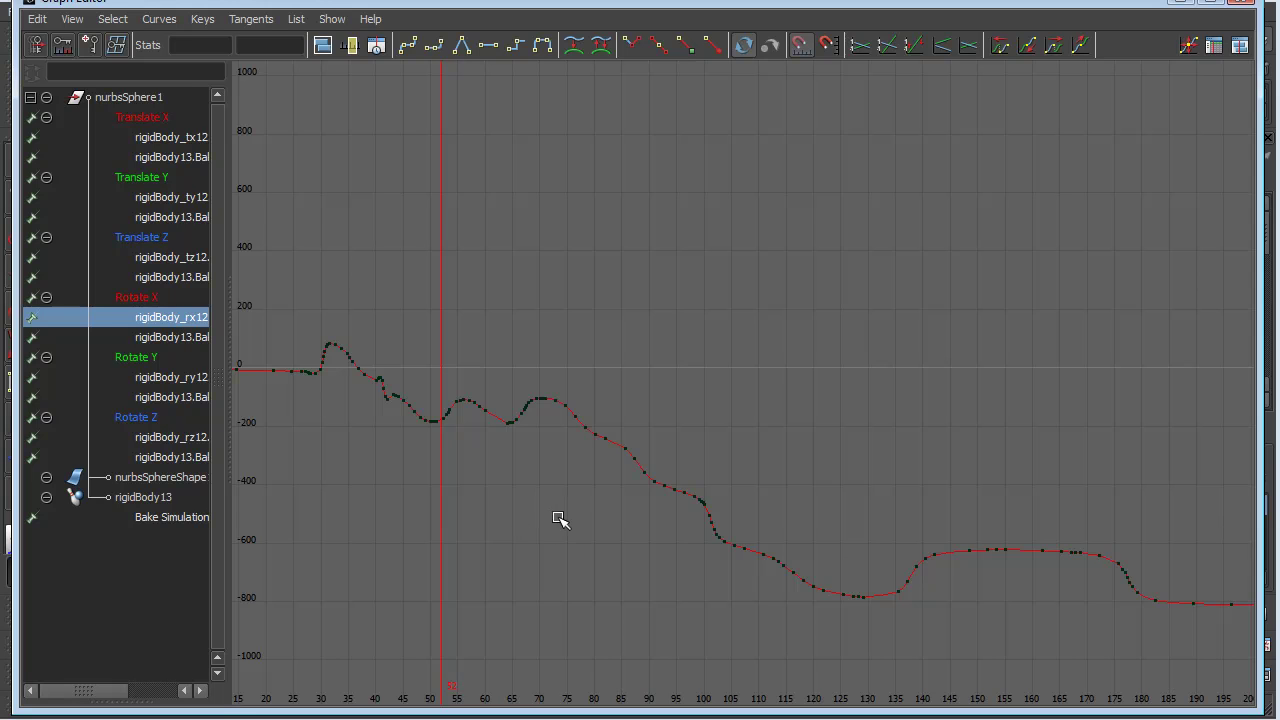
Examine the ball's Rotate X, Rotate Y and Rotate Z rigid body curves, leaving only the Rotate Y curve isolated.
{"action": "mouse_move", "coordinate": [558, 517]}
{"action": "middle_mouse_down", "text": "alt"}
{"action": "mouse_move", "coordinate": [728, 469]}
{"action": "mouse_move", "coordinate": [802, 487]}
{"action": "middle_mouse_up", "text": "alt"}
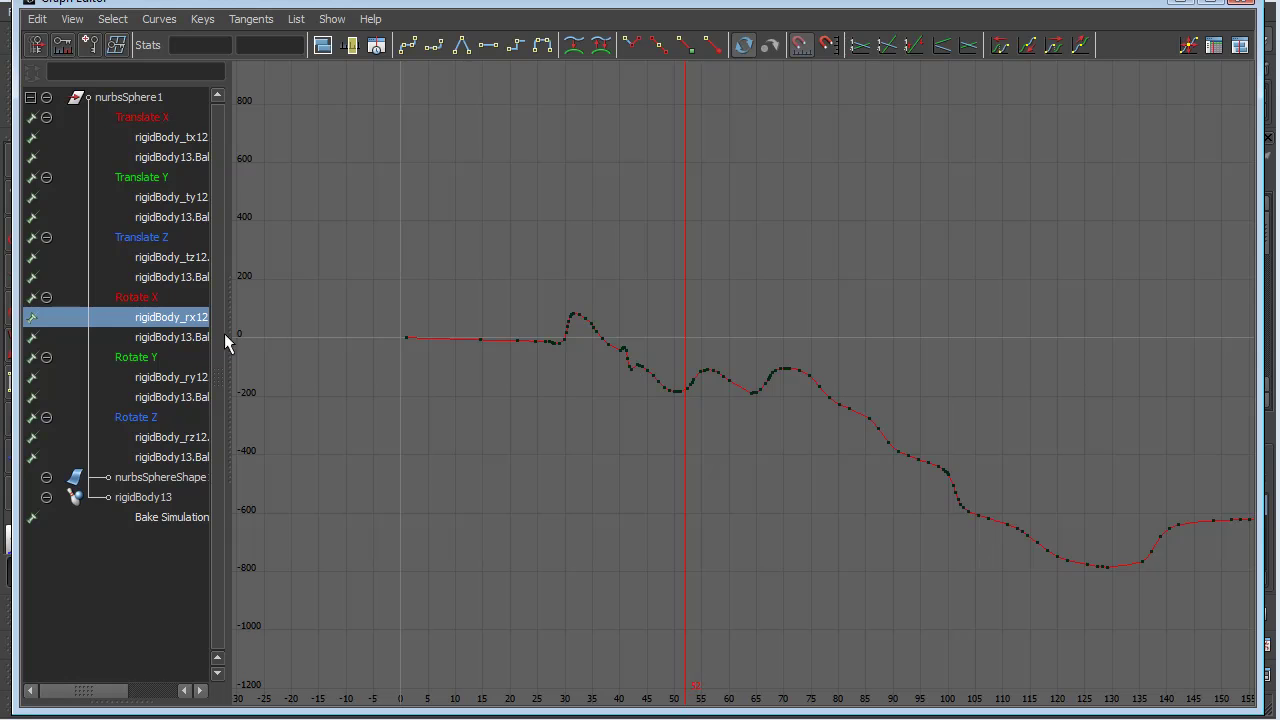
{"action": "left_click", "coordinate": [176, 377]}
{"action": "mouse_move", "coordinate": [1024, 532]}
{"action": "middle_mouse_down", "text": "alt"}
{"action": "mouse_move", "coordinate": [863, 509]}
{"action": "mouse_move", "coordinate": [389, 549]}
{"action": "mouse_move", "coordinate": [803, 511]}
{"action": "mouse_move", "coordinate": [907, 526]}
{"action": "middle_mouse_up", "text": "alt"}
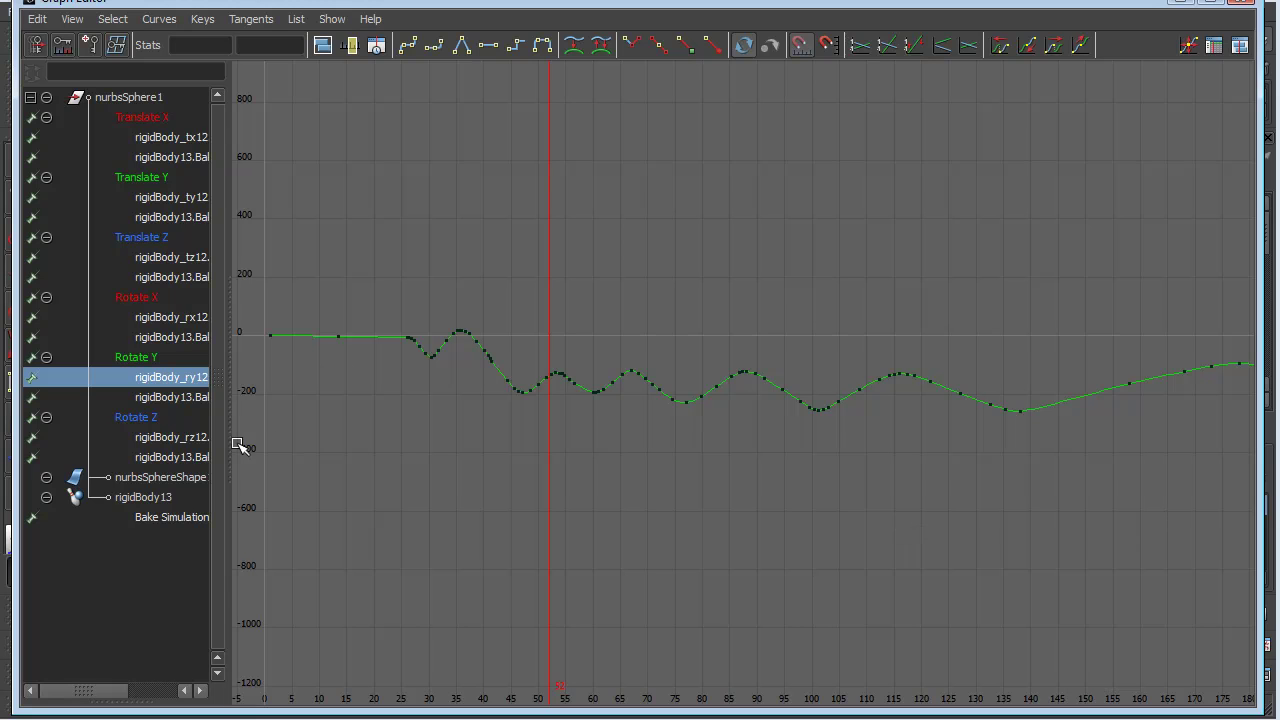
{"action": "left_click", "coordinate": [180, 438], "text": "shift"}
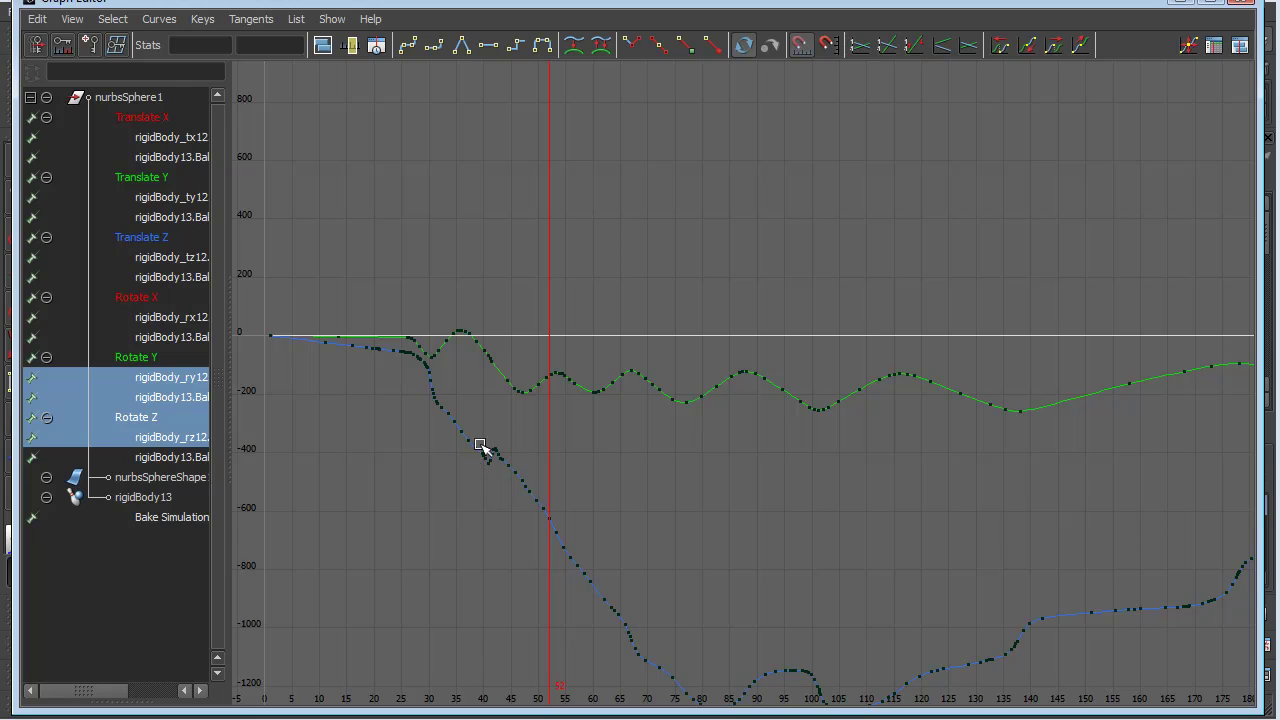
{"action": "left_click", "coordinate": [182, 380]}
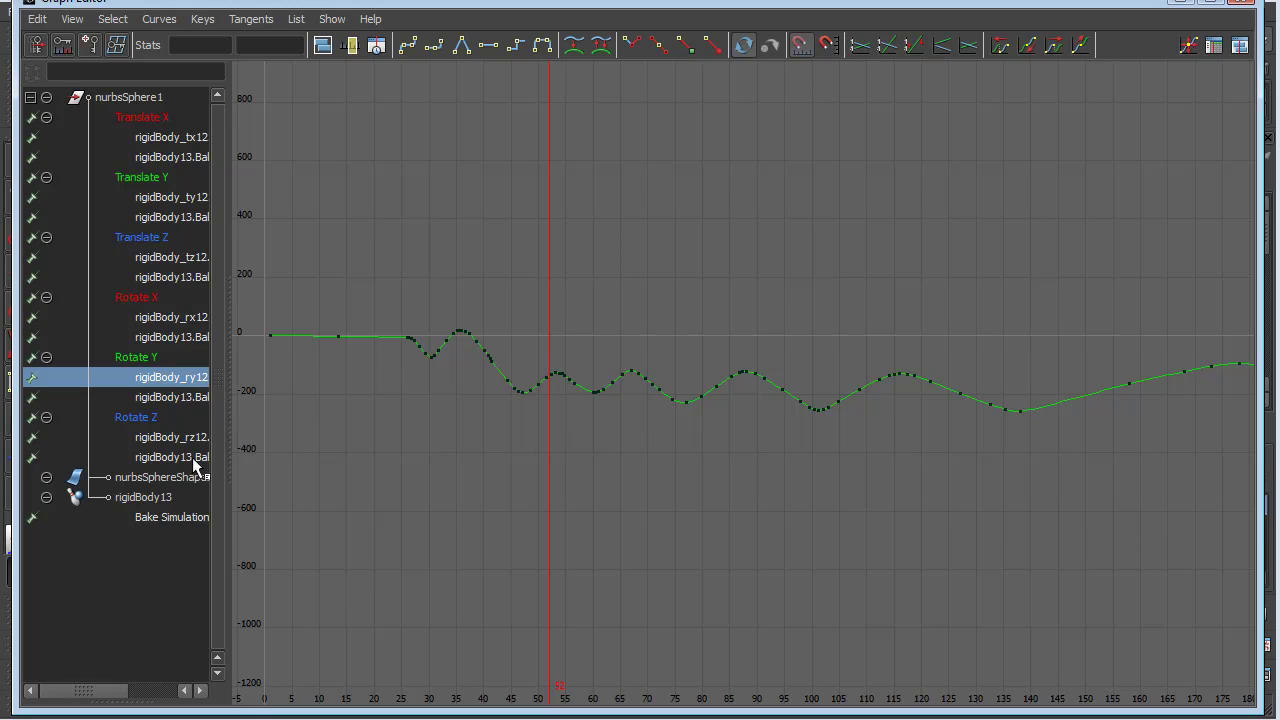
Add the Translate Z rigid body curve to the Rotate Y selection, briefly comparing the Translate Y and Translate X curves with them.
{"action": "left_click", "coordinate": [174, 258], "text": "ctrl"}
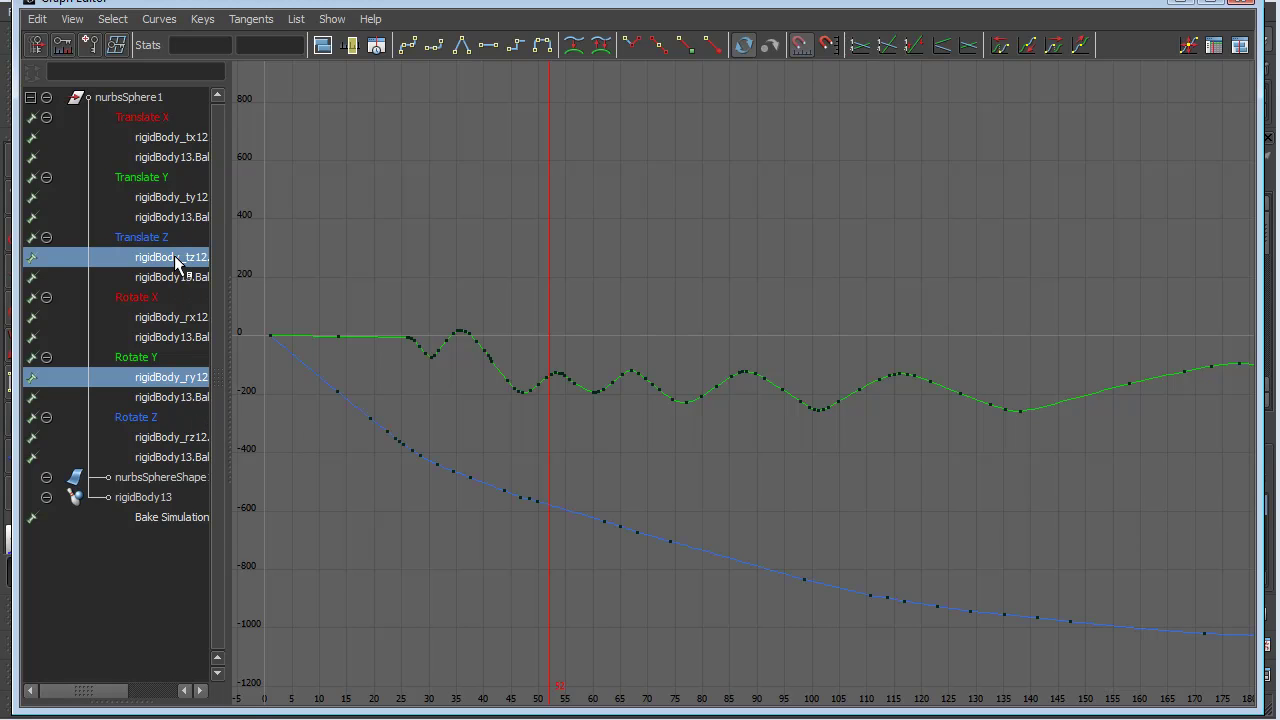
{"action": "middle_click_drag", "start_coordinate": [1040, 516], "coordinate": [1100, 486], "text": "alt"}
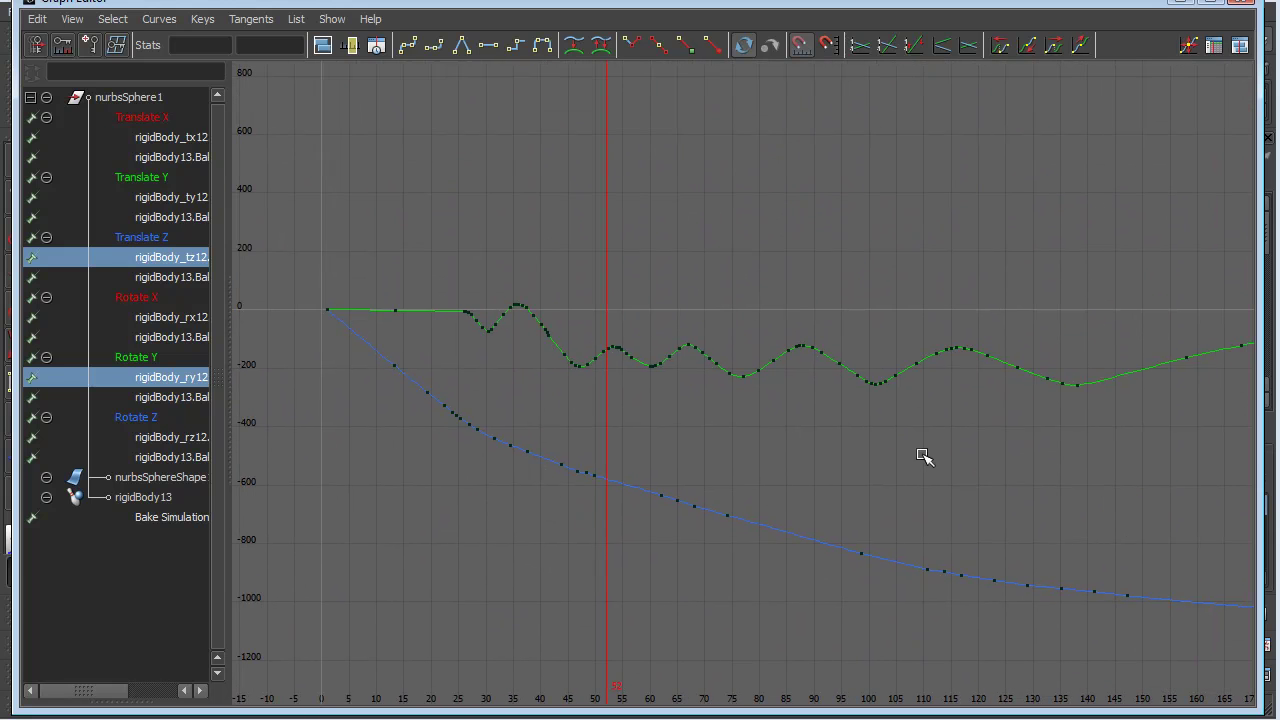
{"action": "middle_click_drag", "start_coordinate": [874, 443], "coordinate": [783, 631], "text": "alt"}
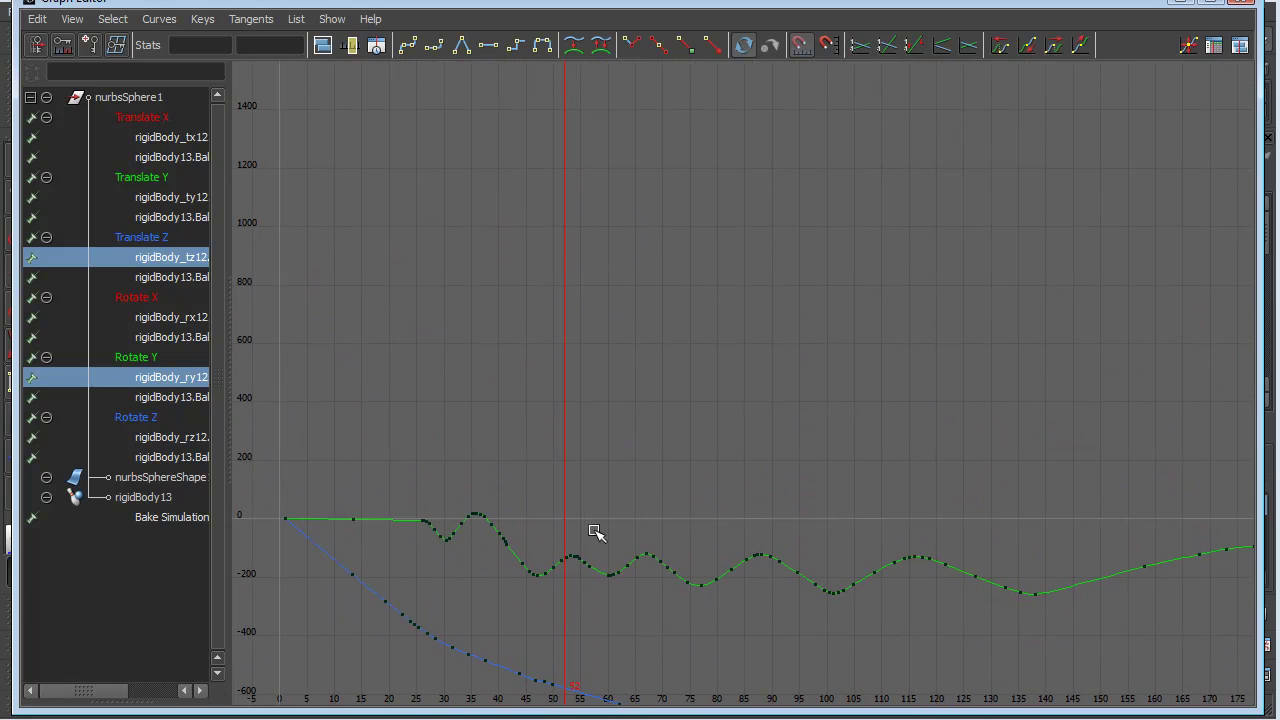
{"action": "left_click", "coordinate": [173, 198], "text": "ctrl"}
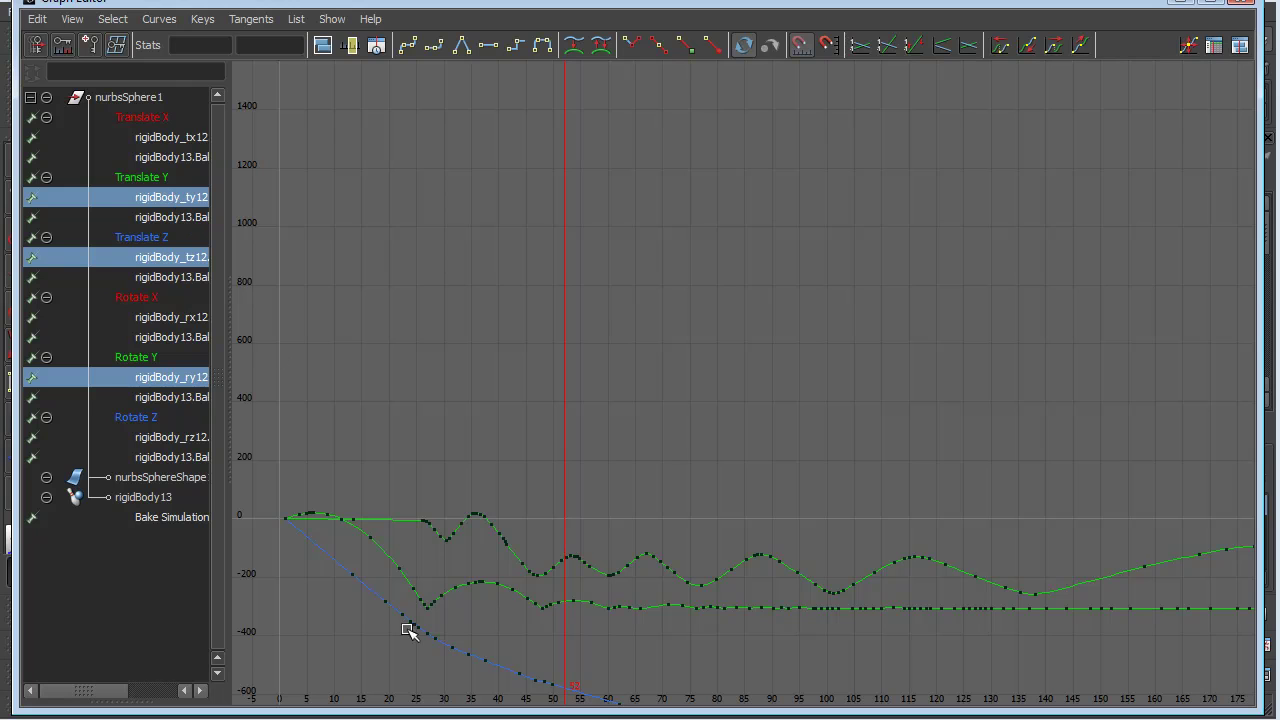
{"action": "left_click", "coordinate": [184, 200], "text": "ctrl"}
{"action": "left_click", "coordinate": [195, 140], "text": "ctrl"}
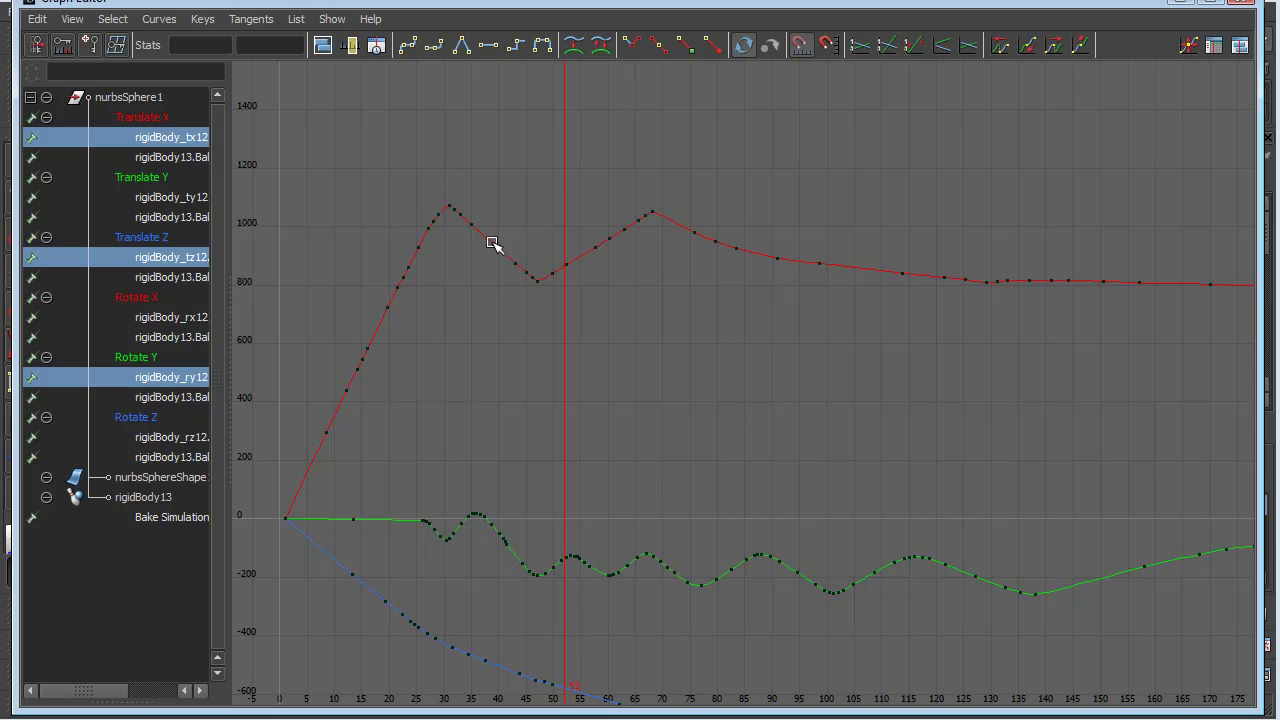
{"action": "left_click", "coordinate": [182, 139], "text": "ctrl"}
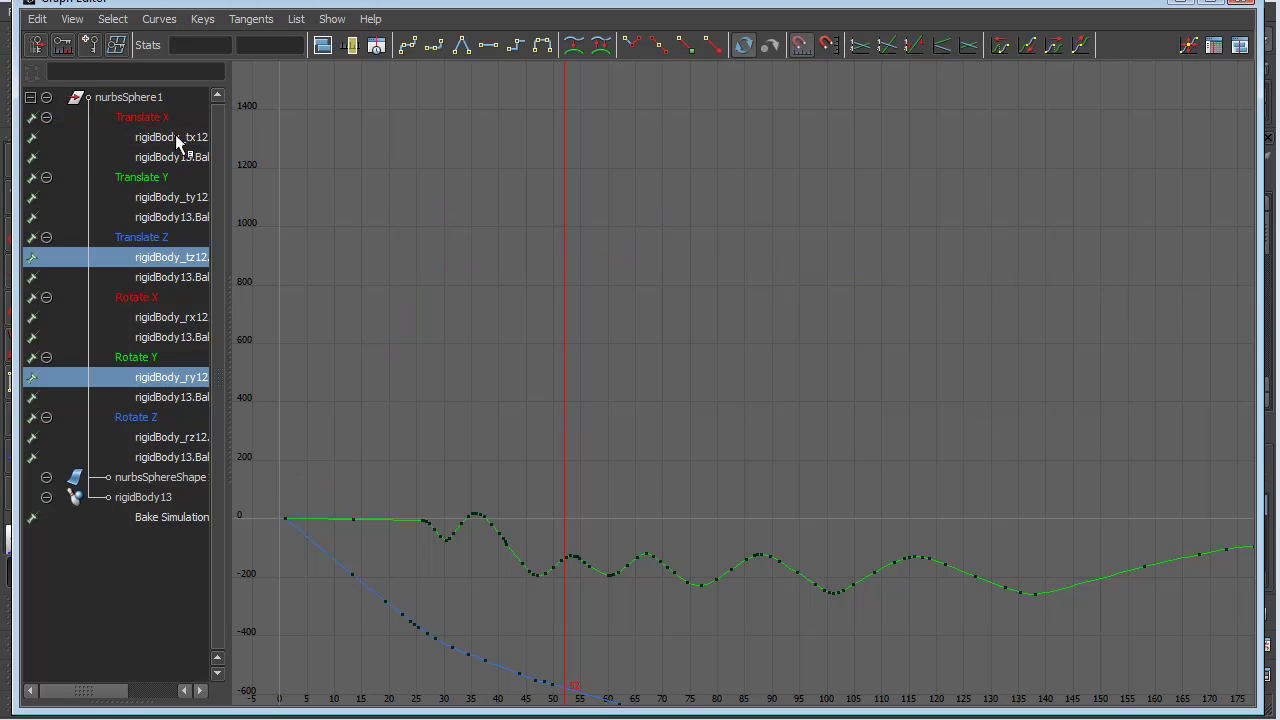
{"action": "middle_click_drag", "start_coordinate": [883, 397], "coordinate": [814, 113], "text": "alt"}
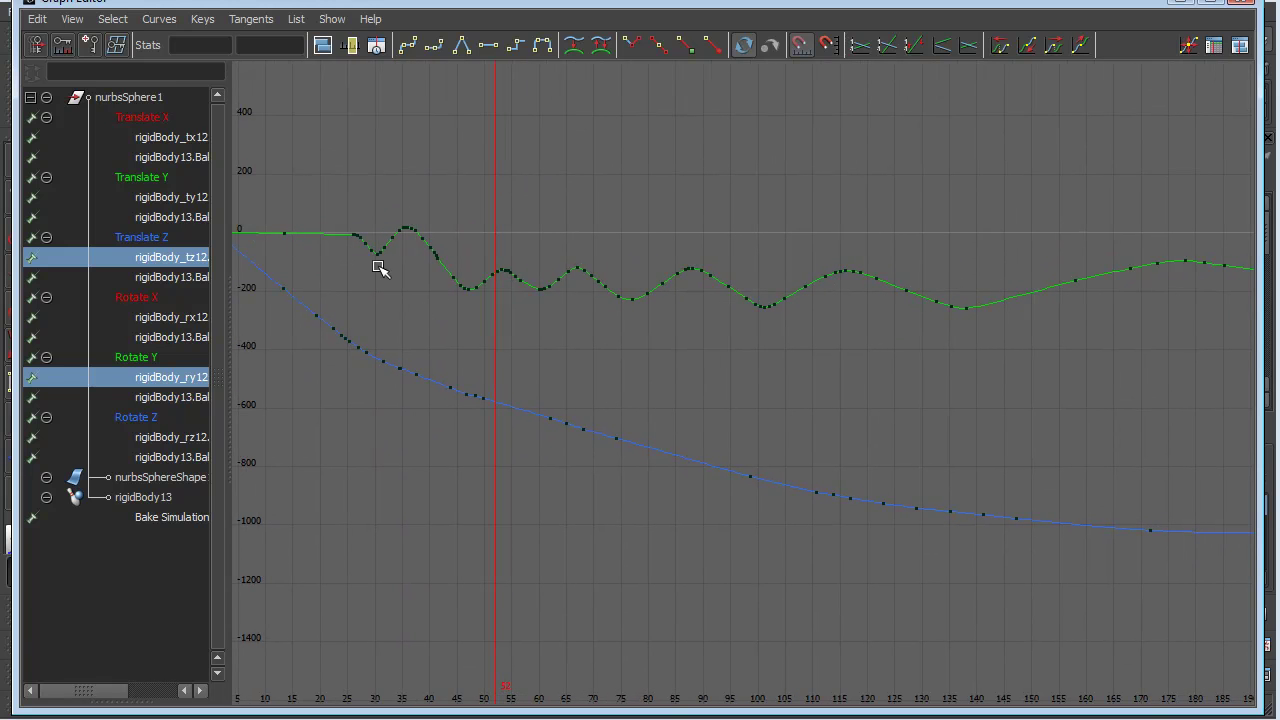
Try simplifying the Translate Z and Rotate Y curves with time tolerance 0.05 and value tolerance 1, and undo it.
{"action": "left_click", "coordinate": [159, 19]}
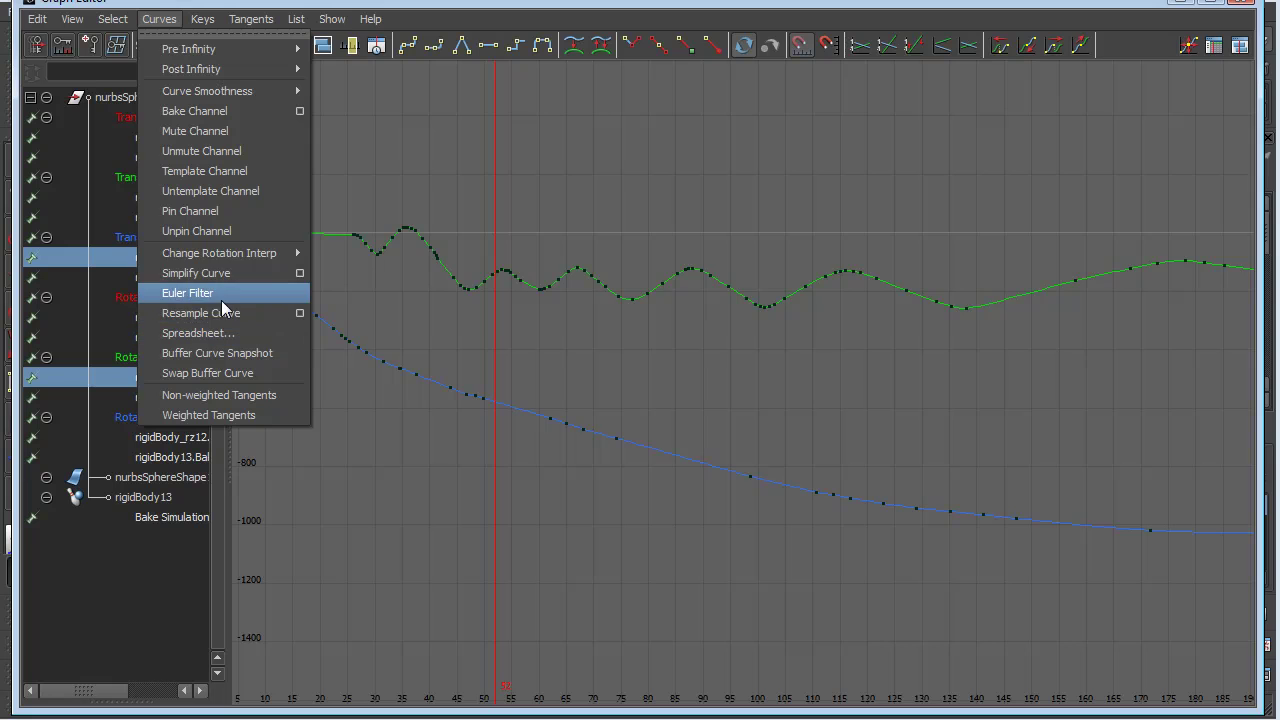
{"action": "left_click", "coordinate": [301, 272]}
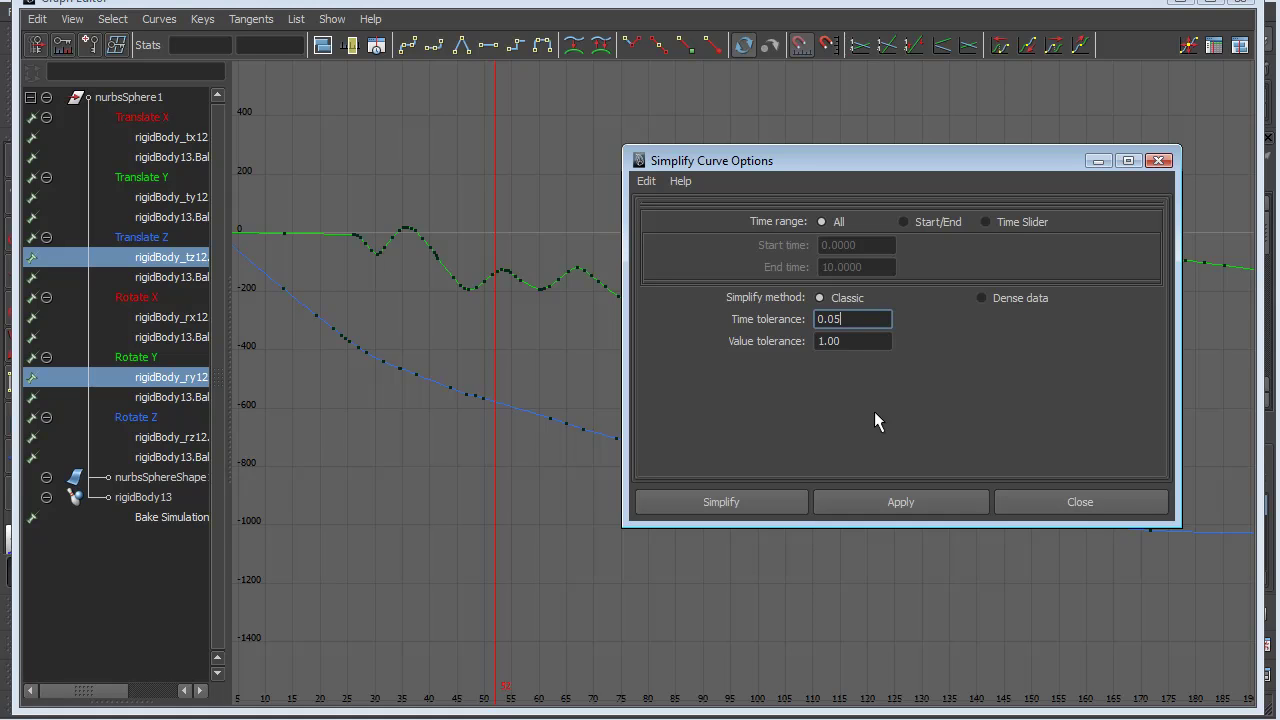
{"action": "left_click", "coordinate": [706, 504]}
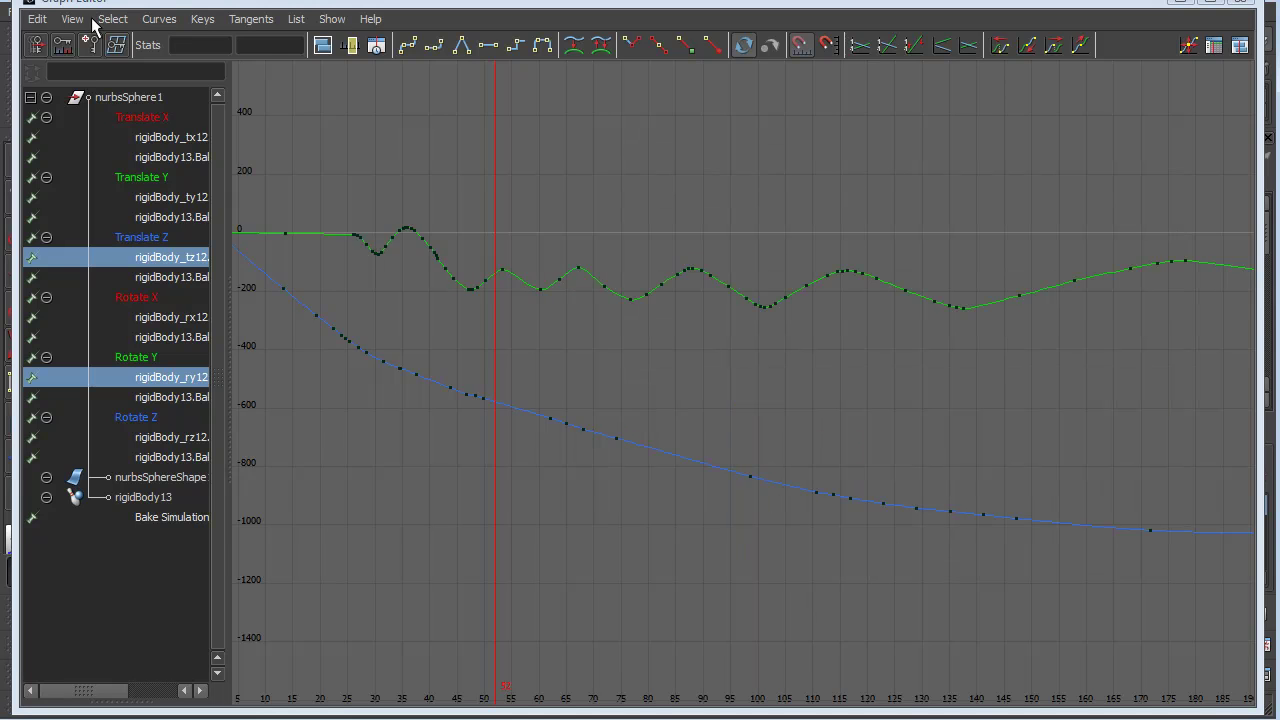
{"action": "key", "text": "ctrl+z"}
Simplify the Translate Z and Rotate Y curves over all time with the Classic method, time tolerance 0.05 and value tolerance 10.
{"action": "left_click", "coordinate": [159, 19]}
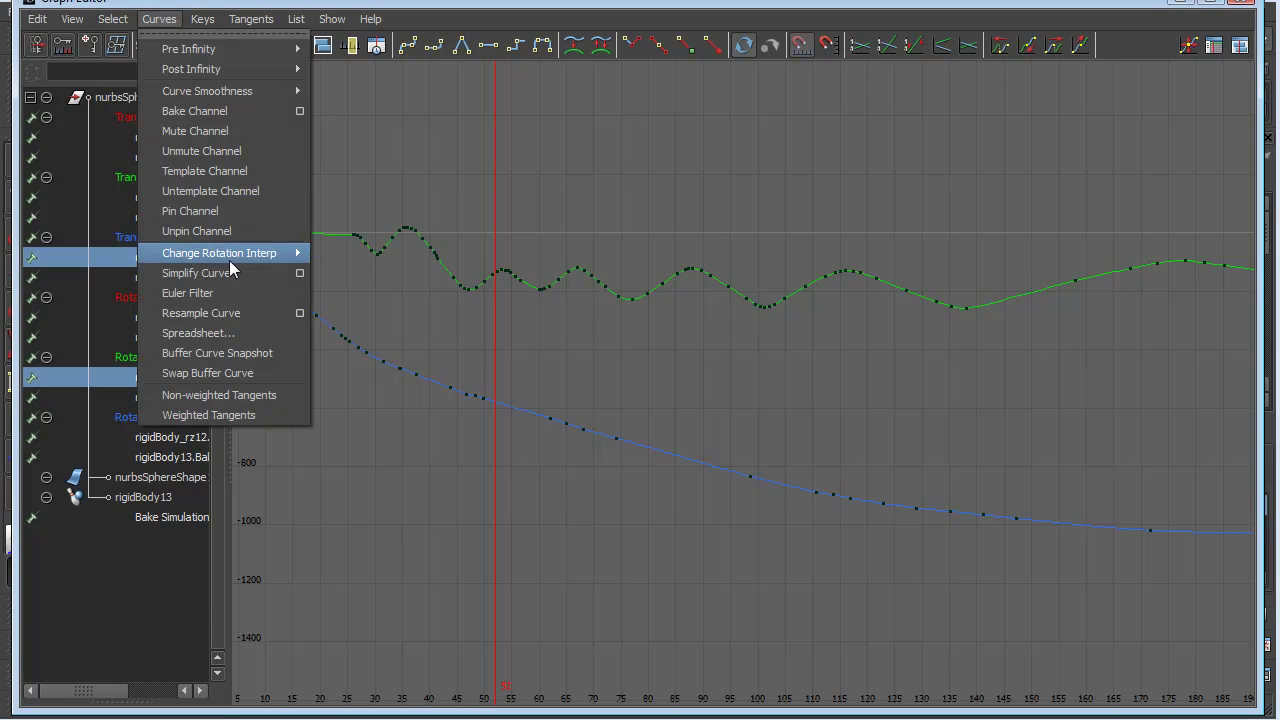
{"action": "left_click", "coordinate": [301, 276]}
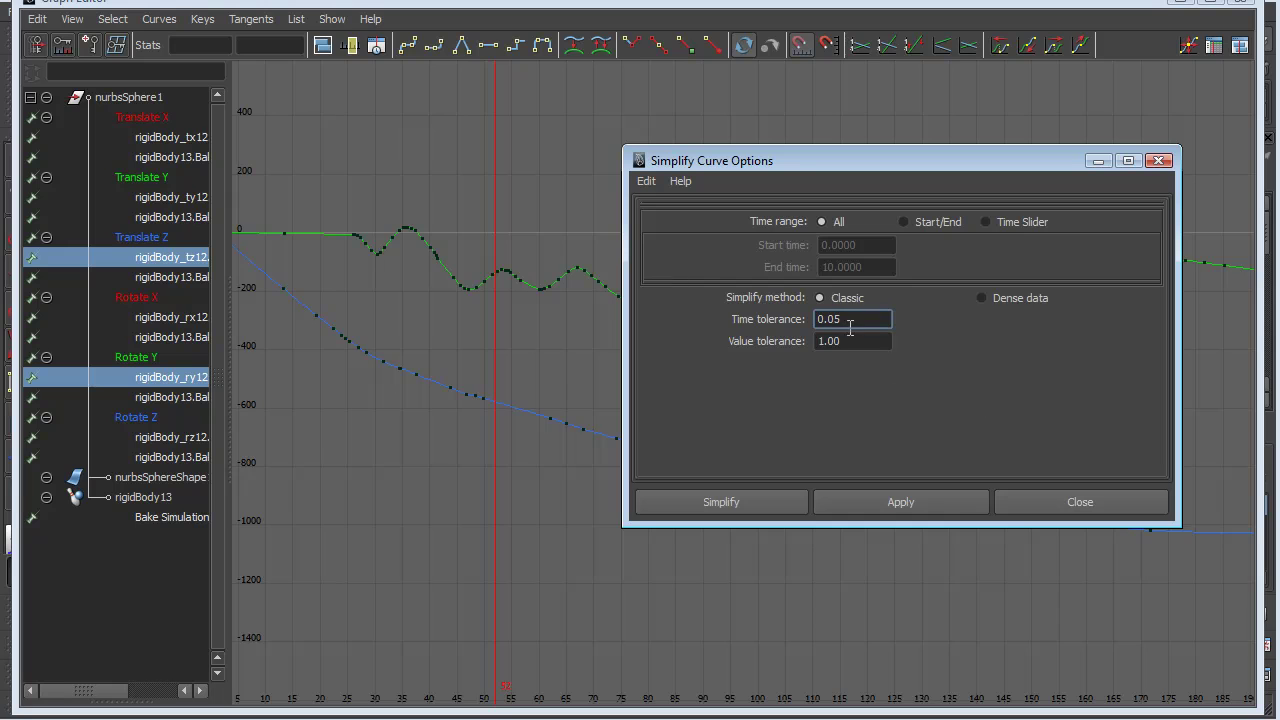
{"action": "left_click", "coordinate": [822, 345]}
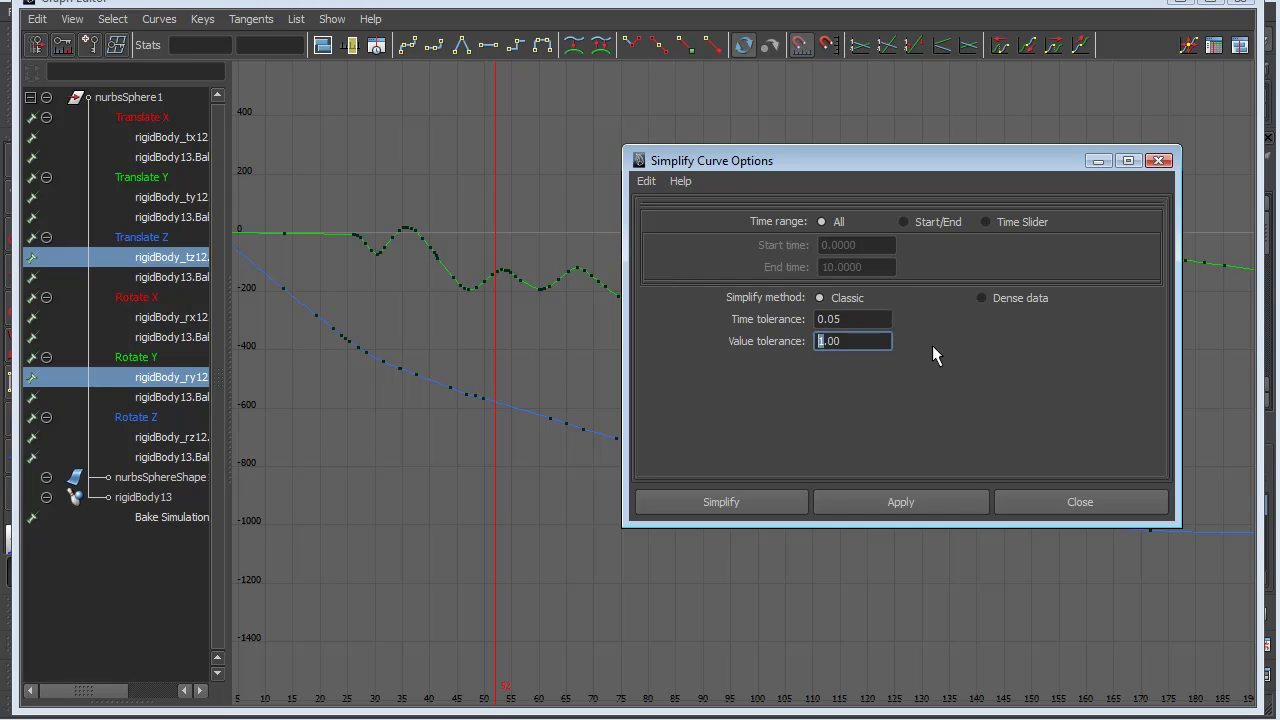
{"action": "type", "text": "10"}
{"action": "left_click", "coordinate": [761, 502]}
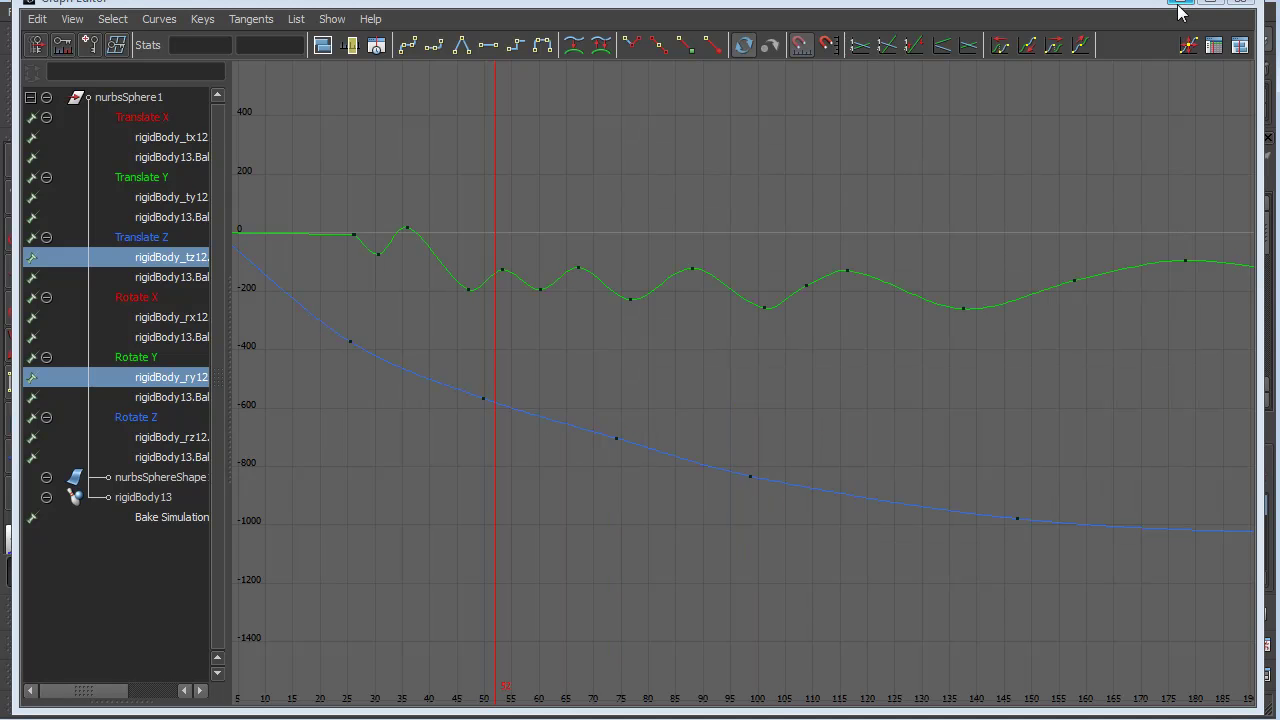
Minimize the Graph Editor, play the ball animation from the first frame against the footage and stop playback.
{"action": "left_click", "coordinate": [1183, 4]}
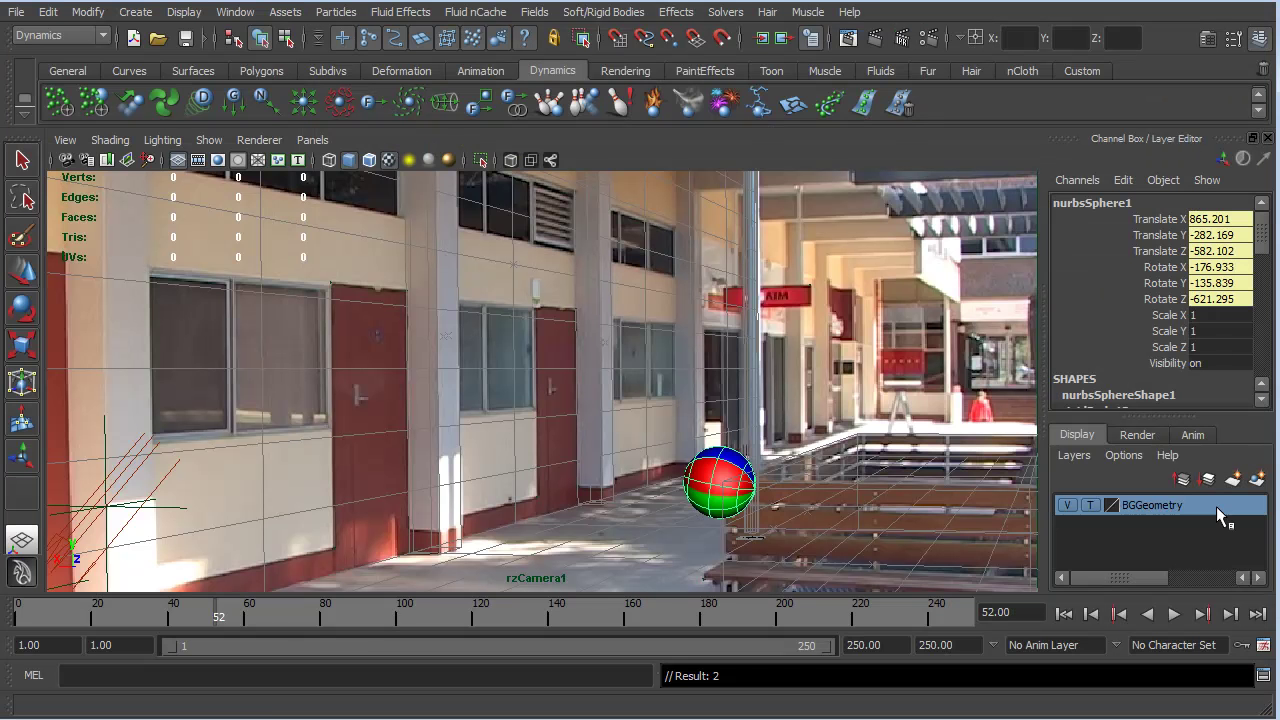
{"action": "left_click", "coordinate": [1066, 614]}
{"action": "left_click", "coordinate": [1175, 614]}
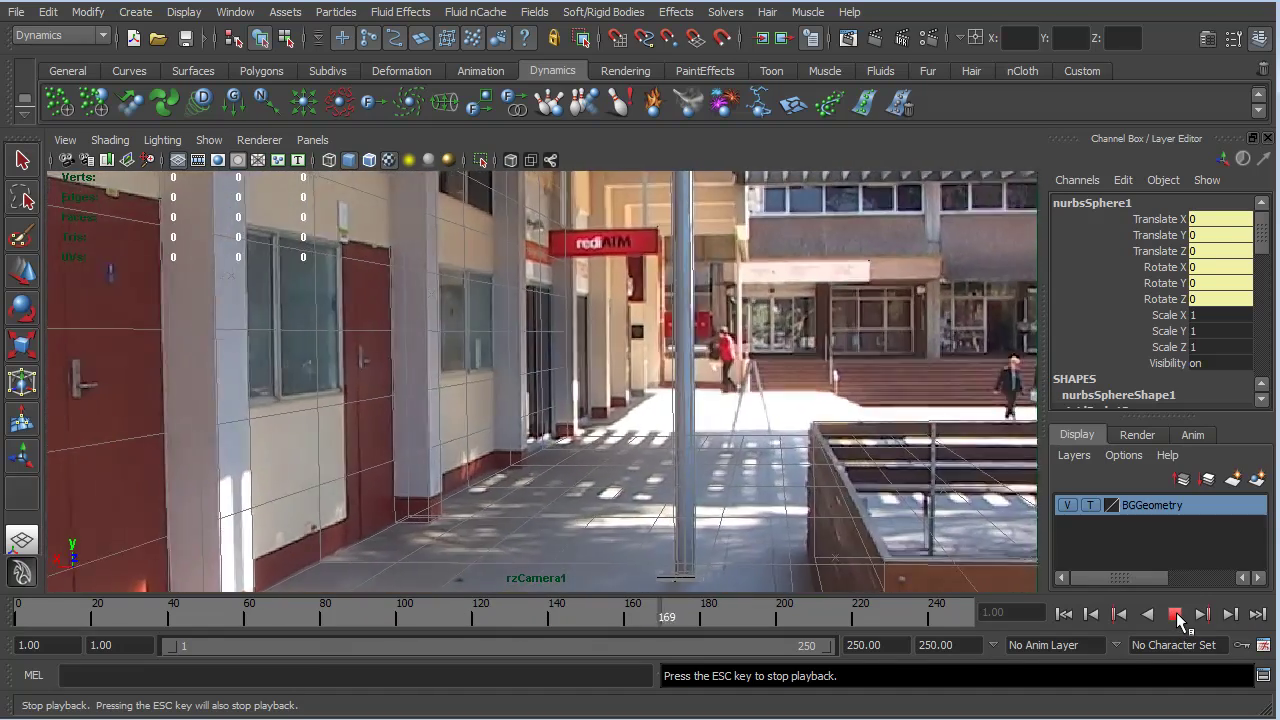
{"action": "left_click", "coordinate": [1175, 614]}
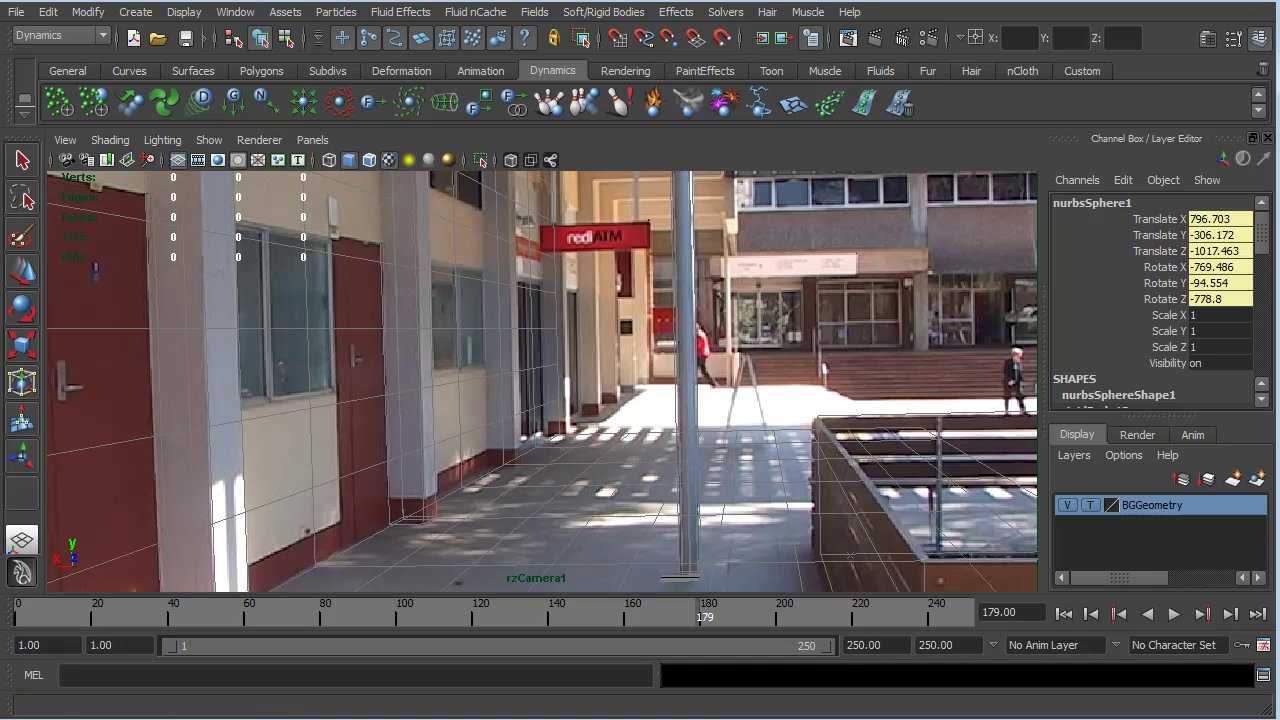